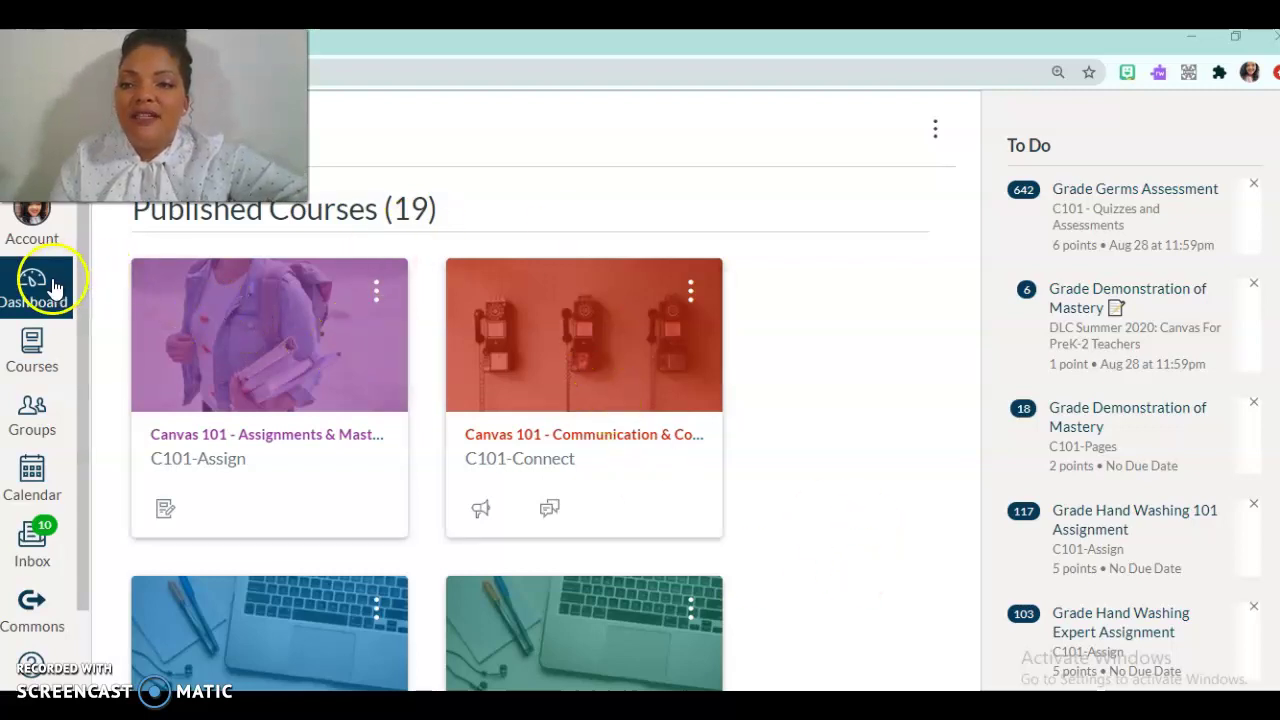
Open the calendar and look through its agenda of upcoming events.
click(36, 481)
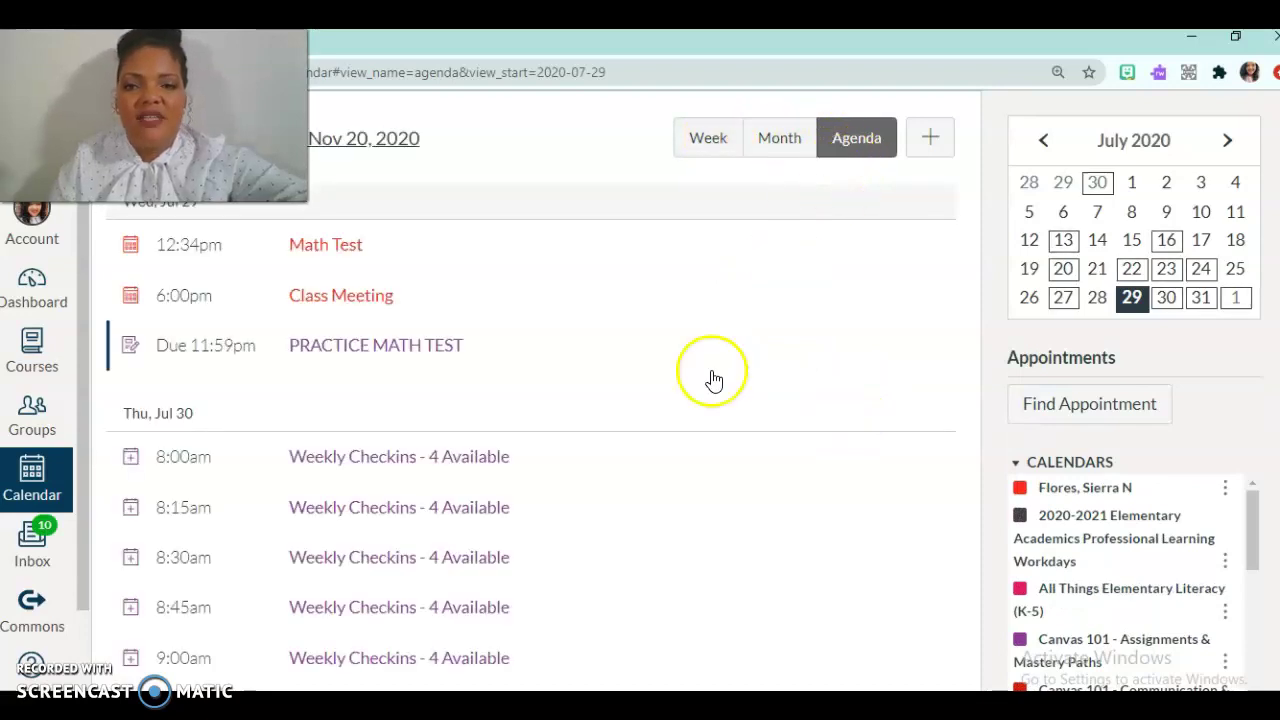
scroll(713, 380, down, 3)
scroll(713, 380, up, 3)
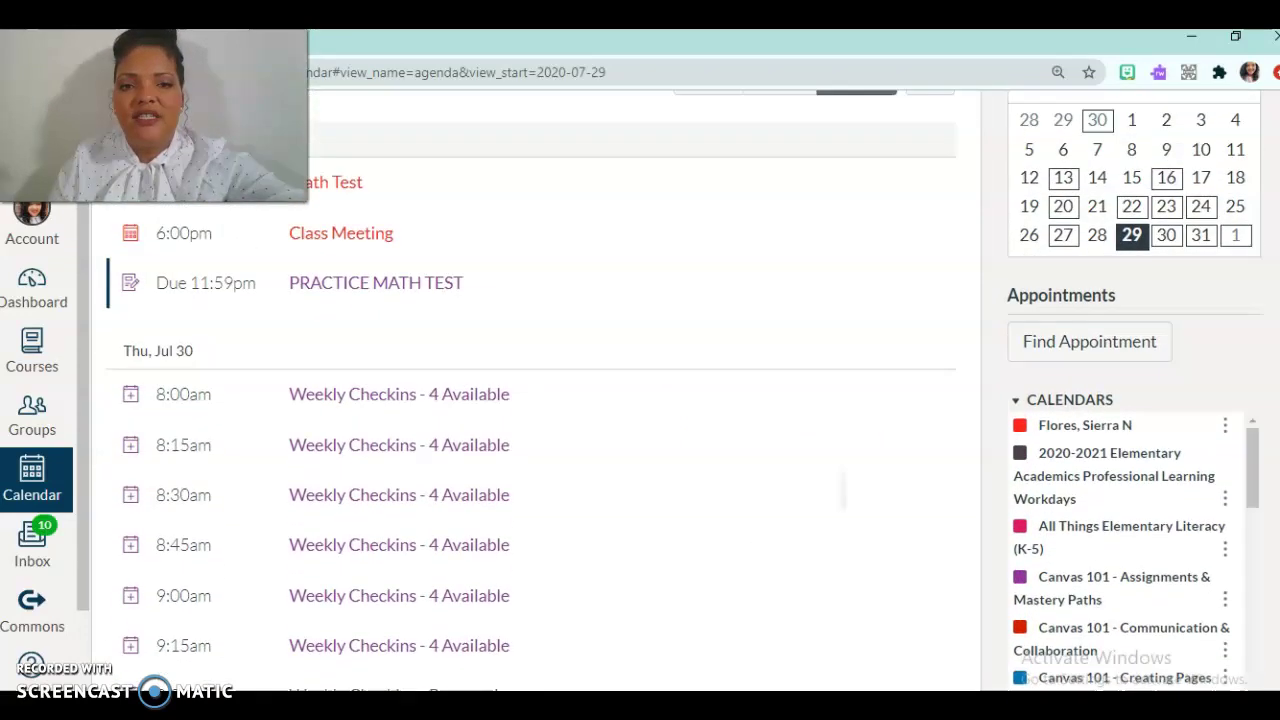
Browse the calendar by month, and switch it to the weekly view to look through the week's events.
click(779, 137)
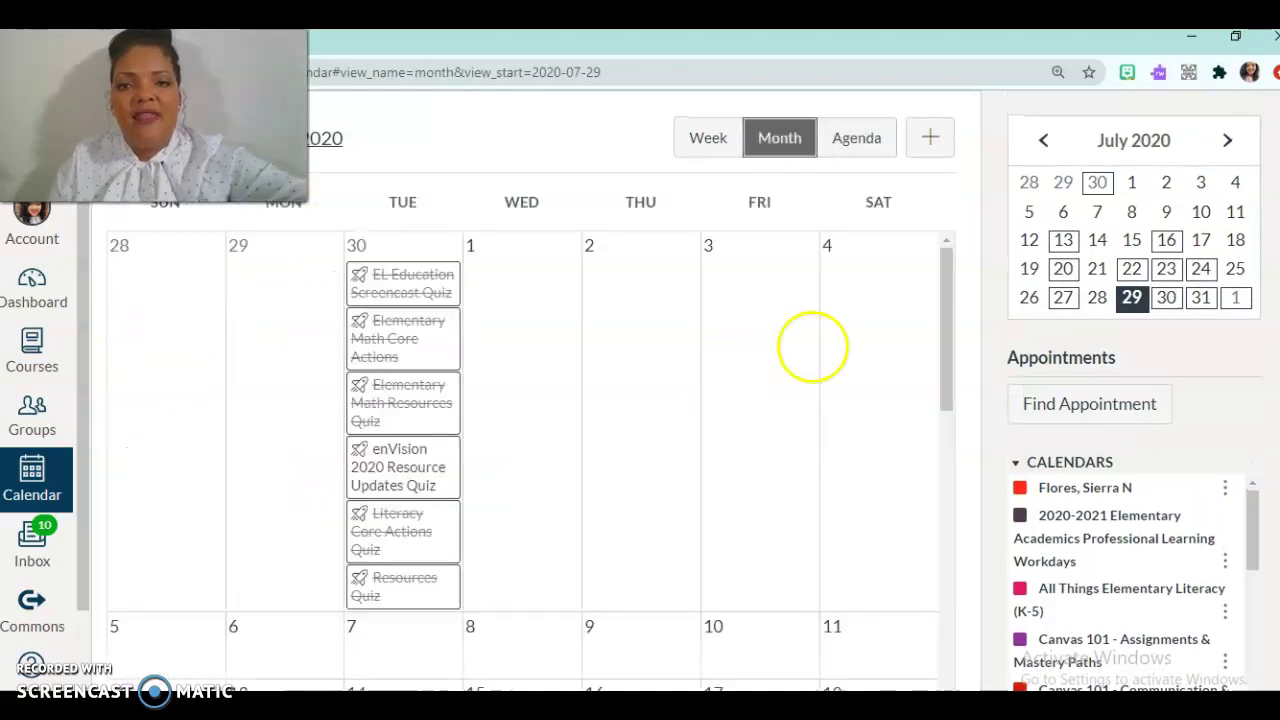
drag(942, 314, 966, 443)
click(708, 138)
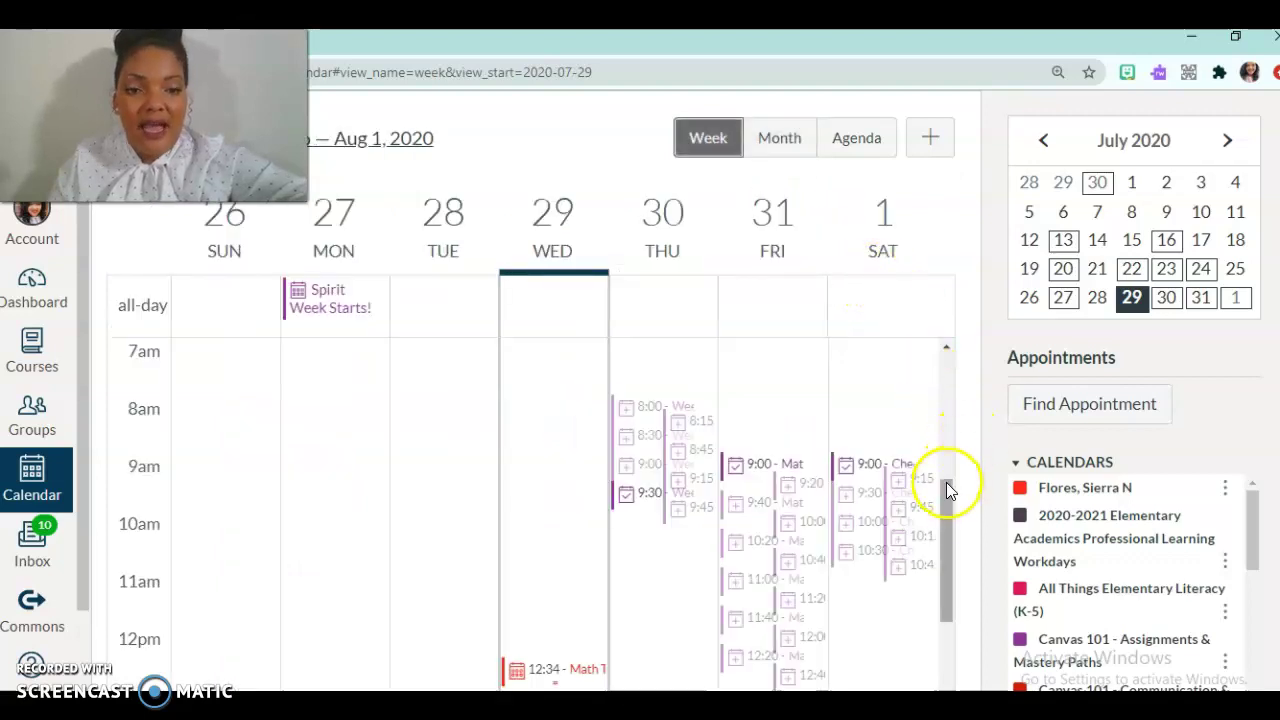
drag(947, 497, 954, 526)
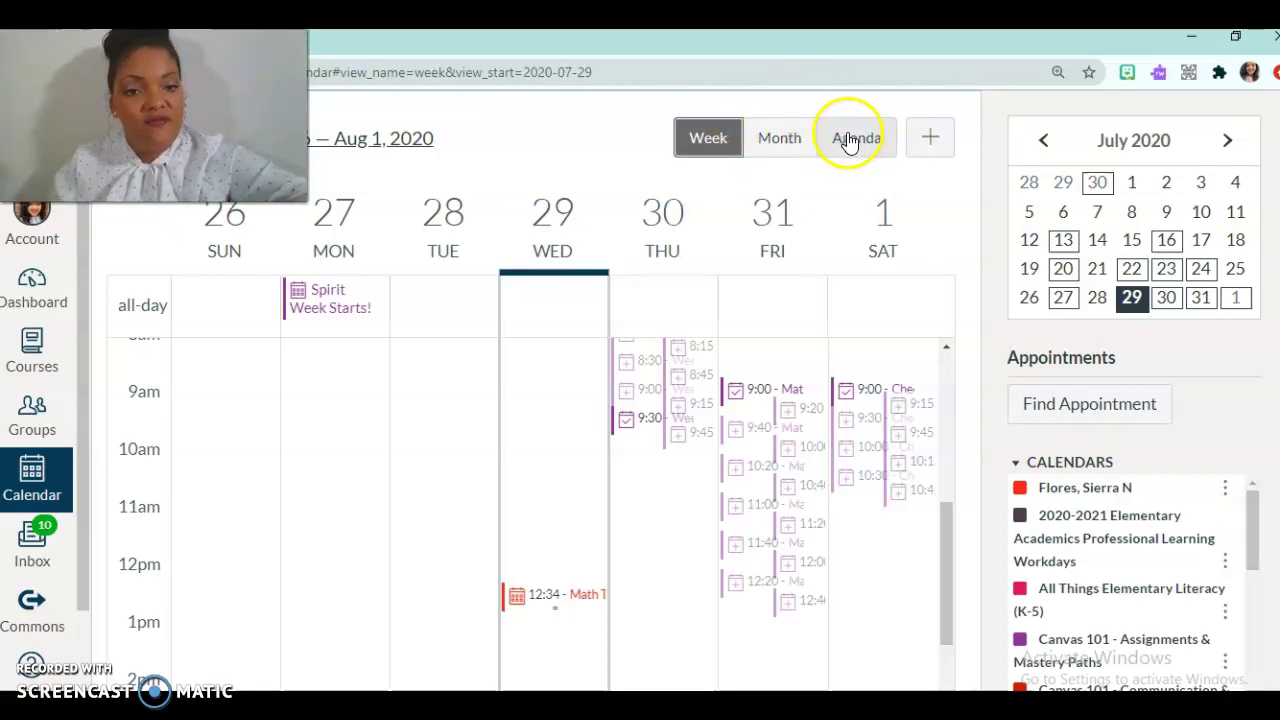
Hide the Canvas 101 - Creating Pages and Canvas 101 - Quizzes and Assessments calendars.
drag(1255, 529, 1258, 562)
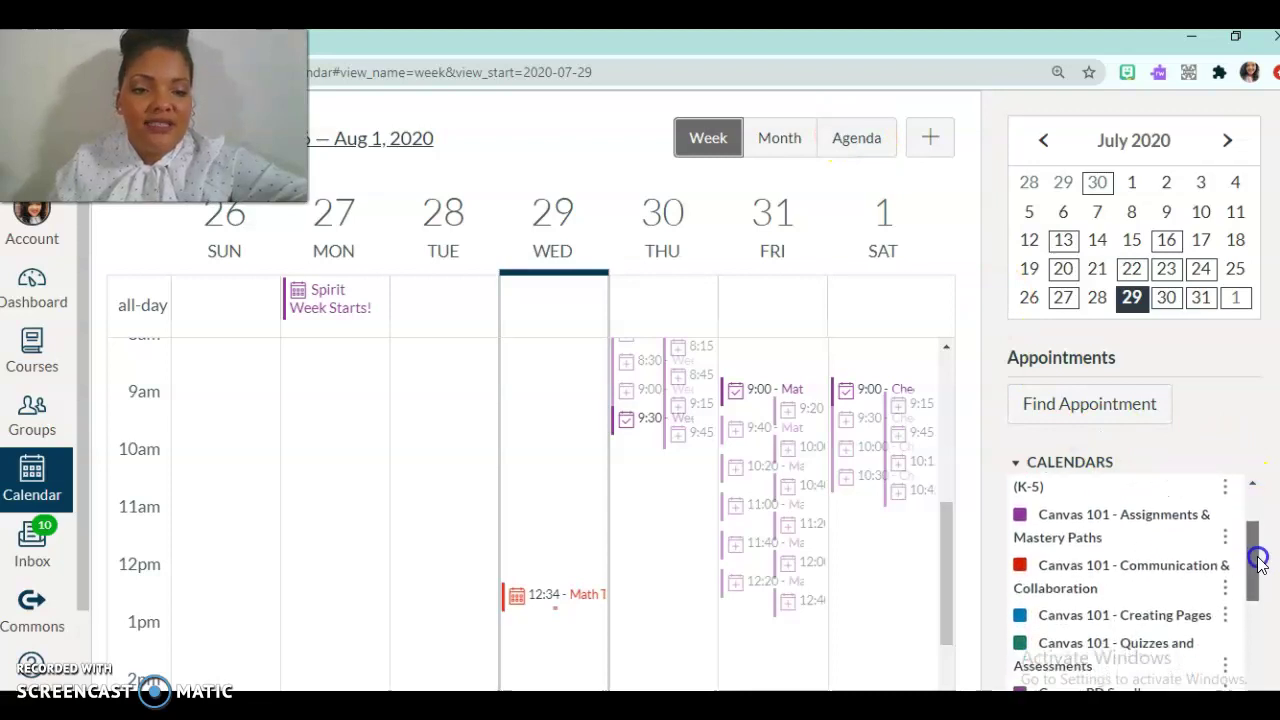
click(1020, 616)
click(1020, 643)
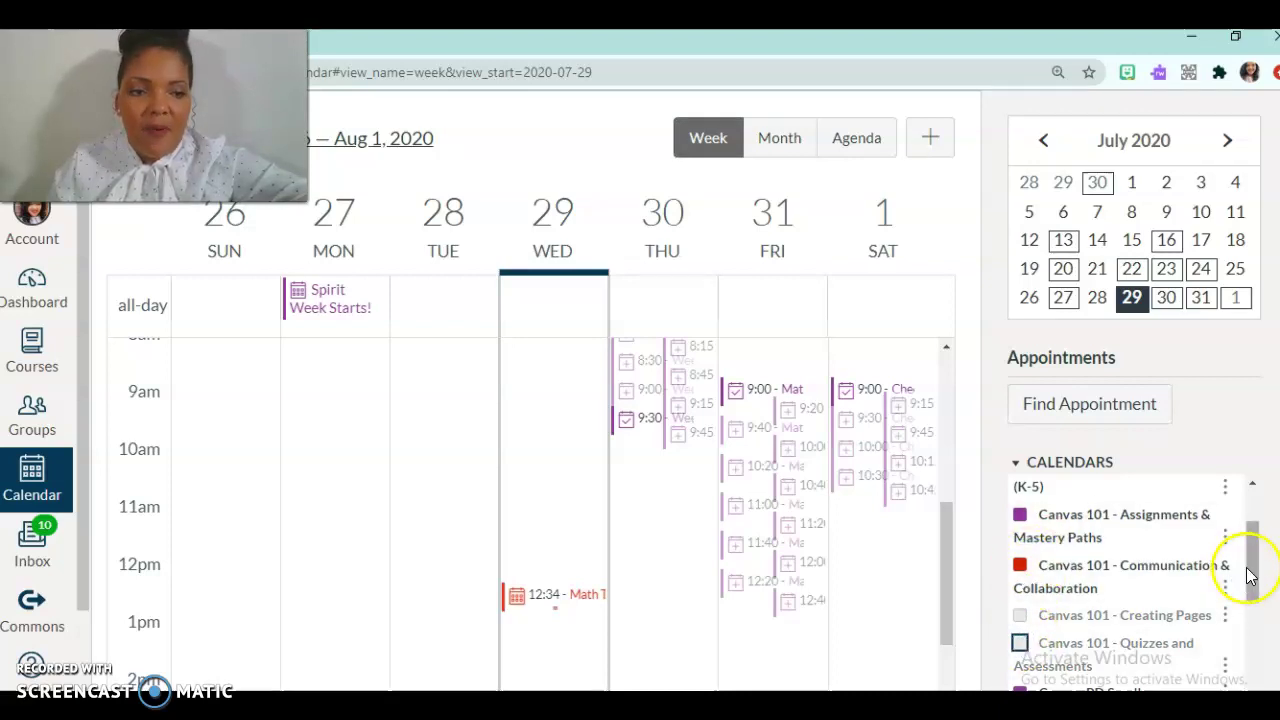
Hide the Canvas PD Sandbox calendar's events, and show them again.
drag(1249, 566, 1263, 606)
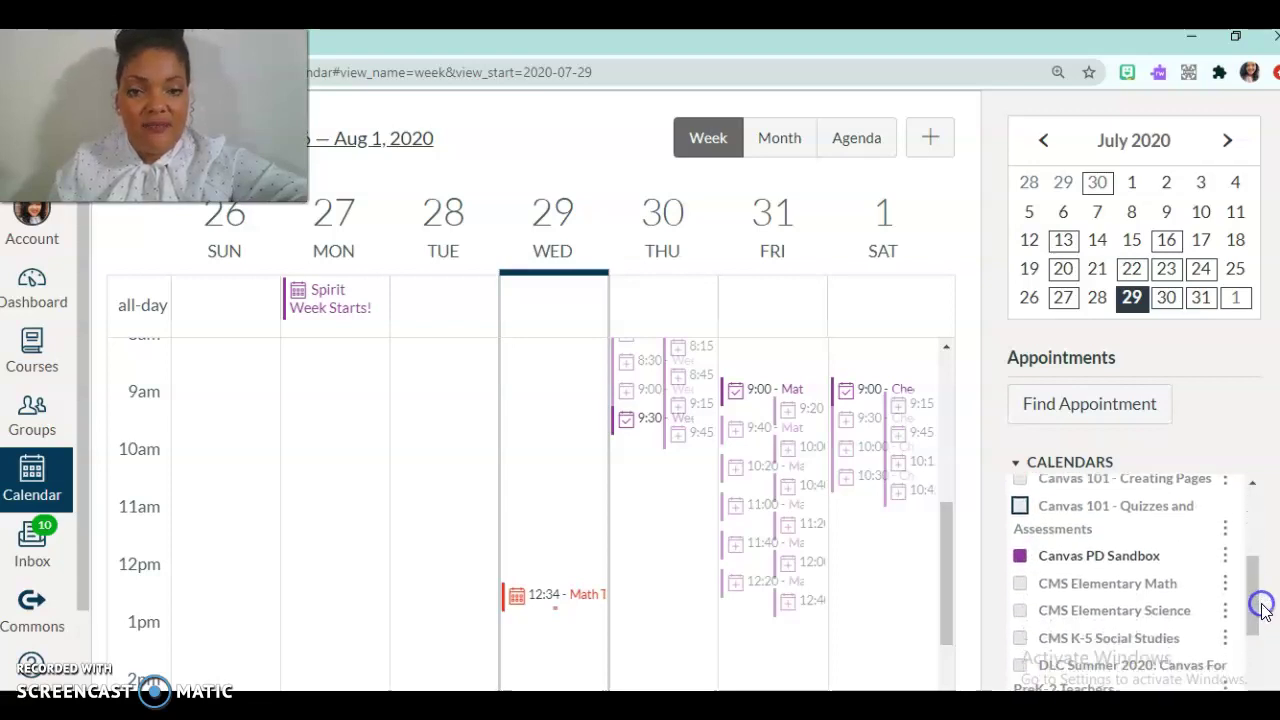
click(1020, 556)
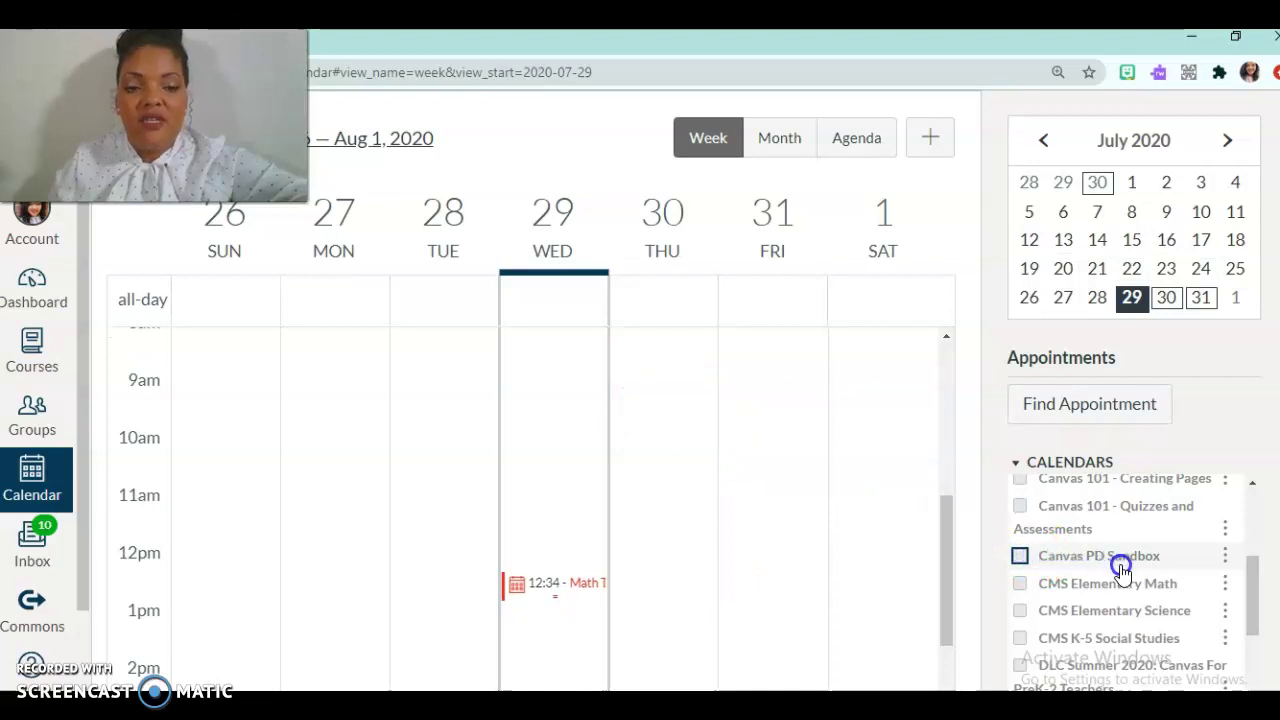
click(1021, 556)
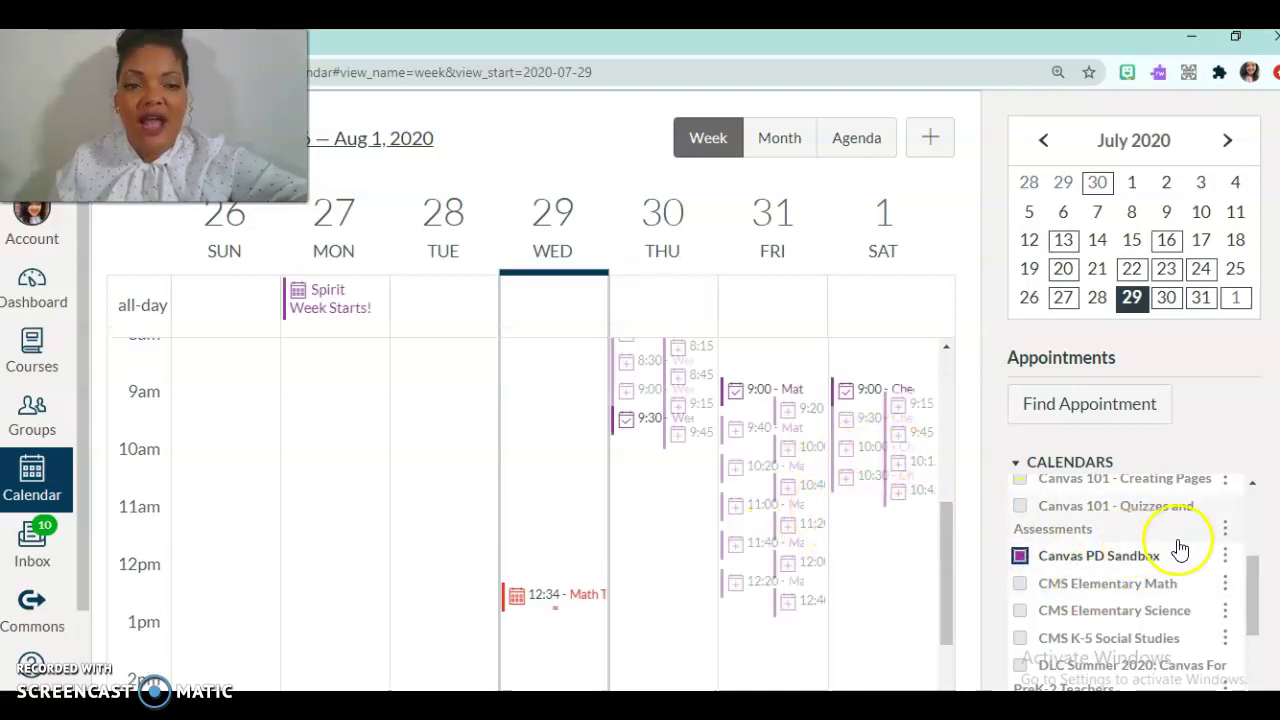
drag(1248, 594, 1262, 520)
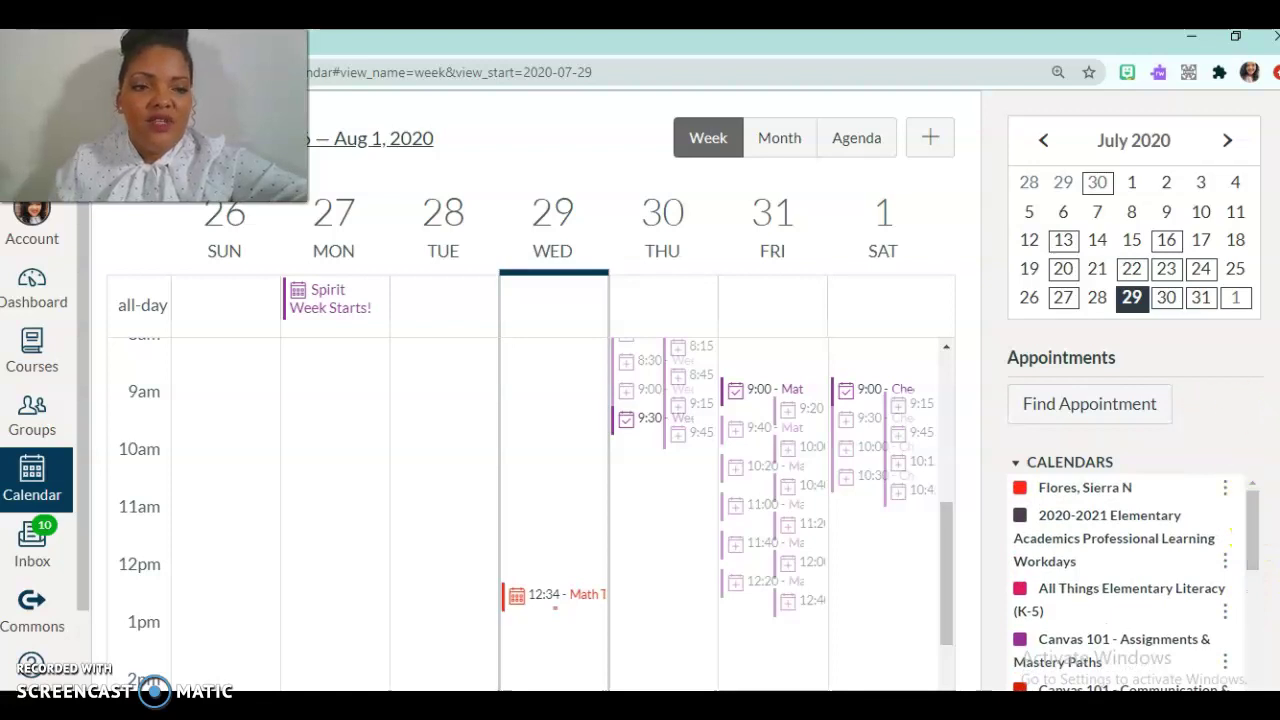
Open the Calendar Feed link for external calendar apps, select the whole link, and close the dialog.
scroll(1229, 426, down, 1)
scroll(1130, 400, down, 2)
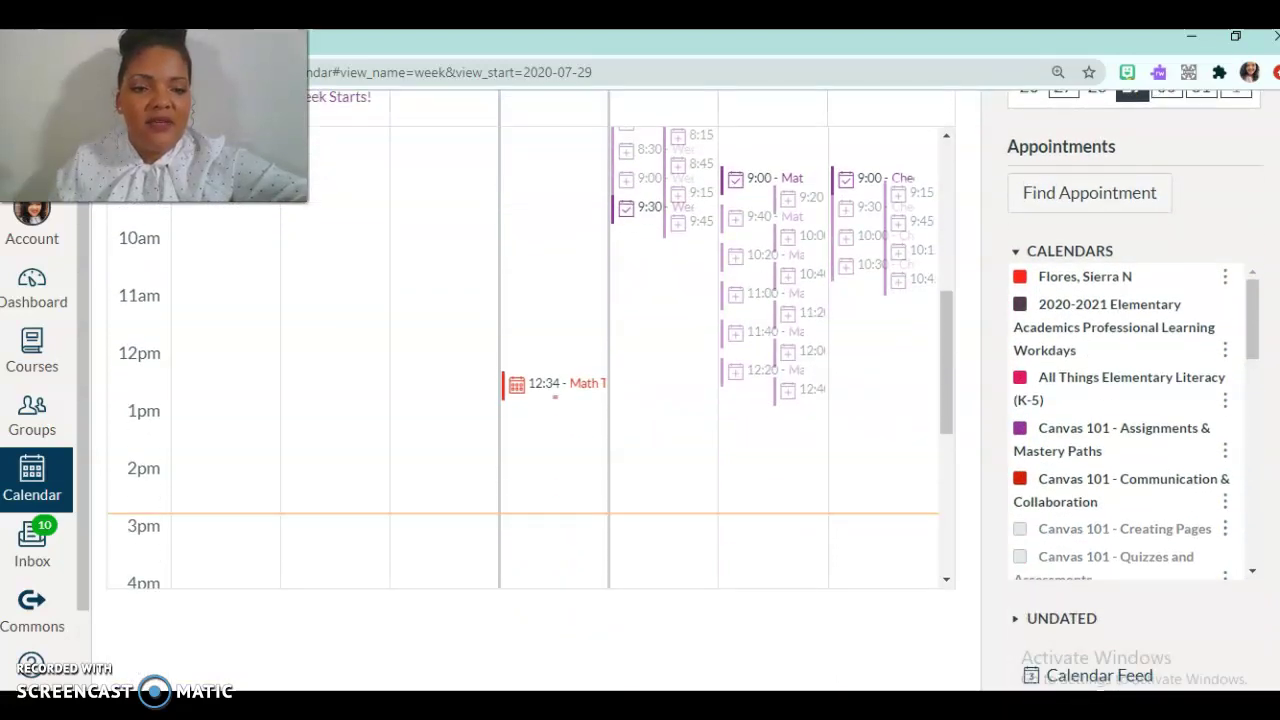
click(1095, 678)
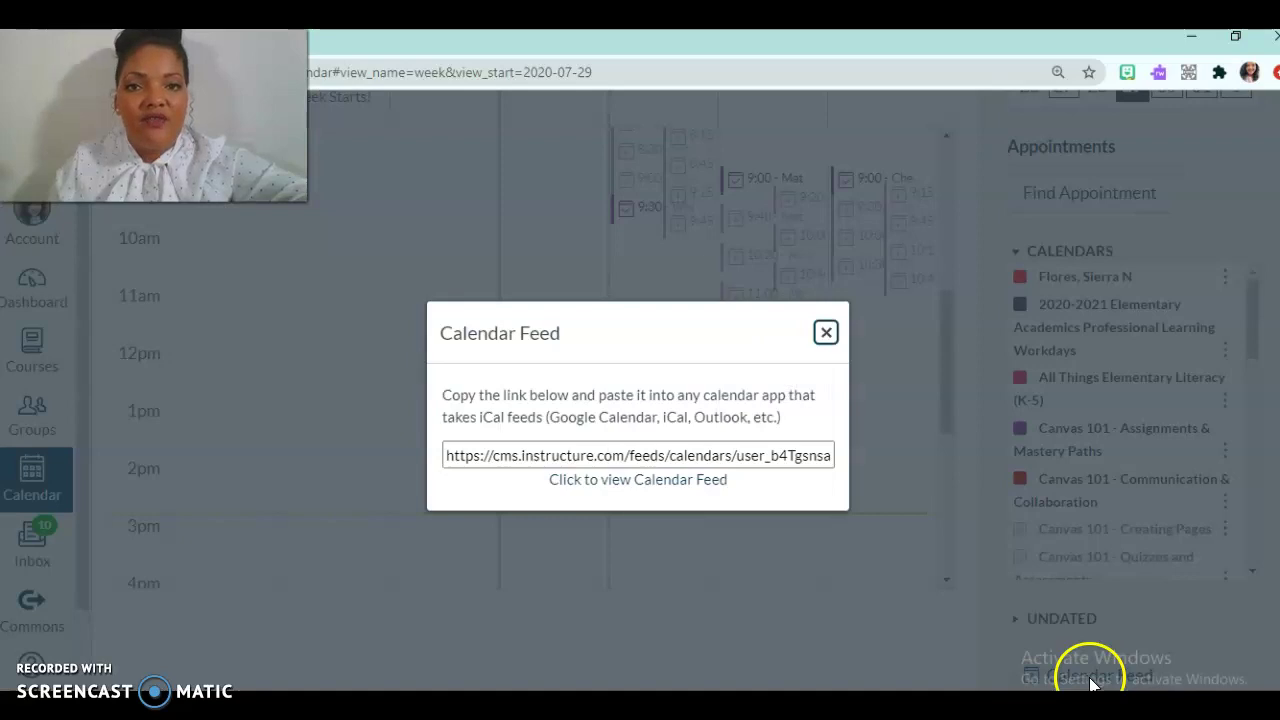
drag(831, 462, 748, 458)
key(ctrl+a)
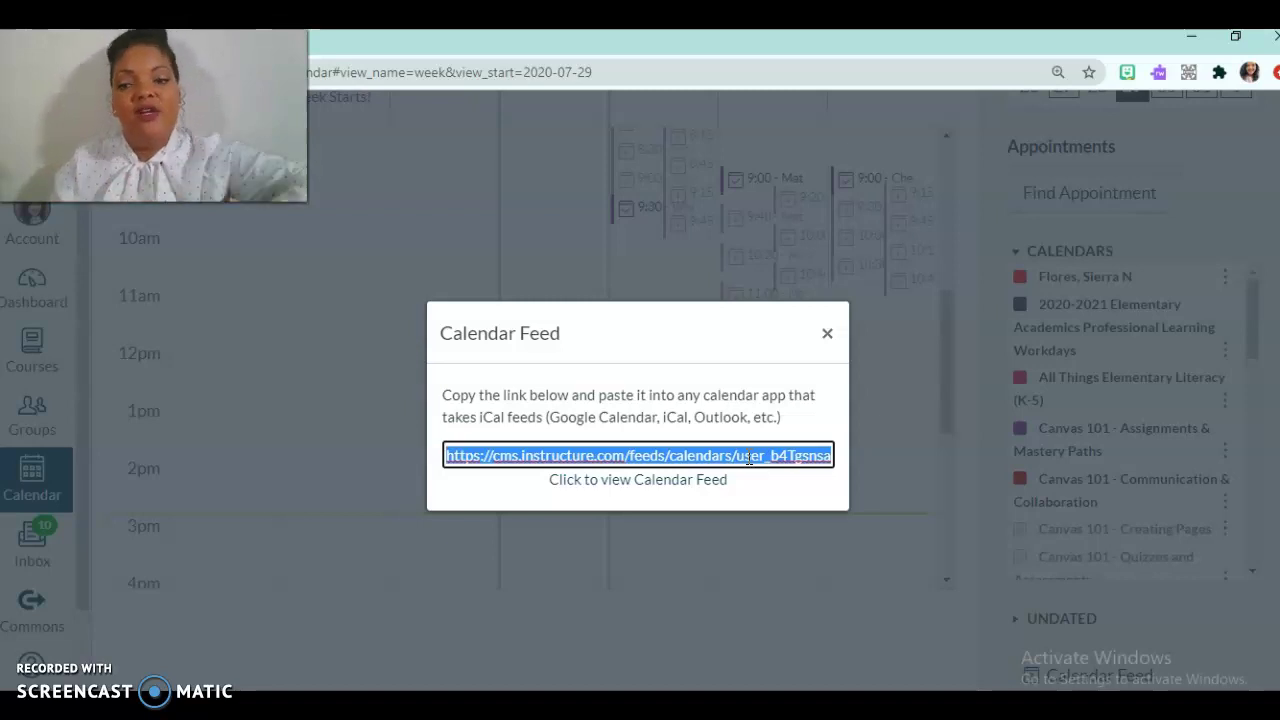
click(827, 334)
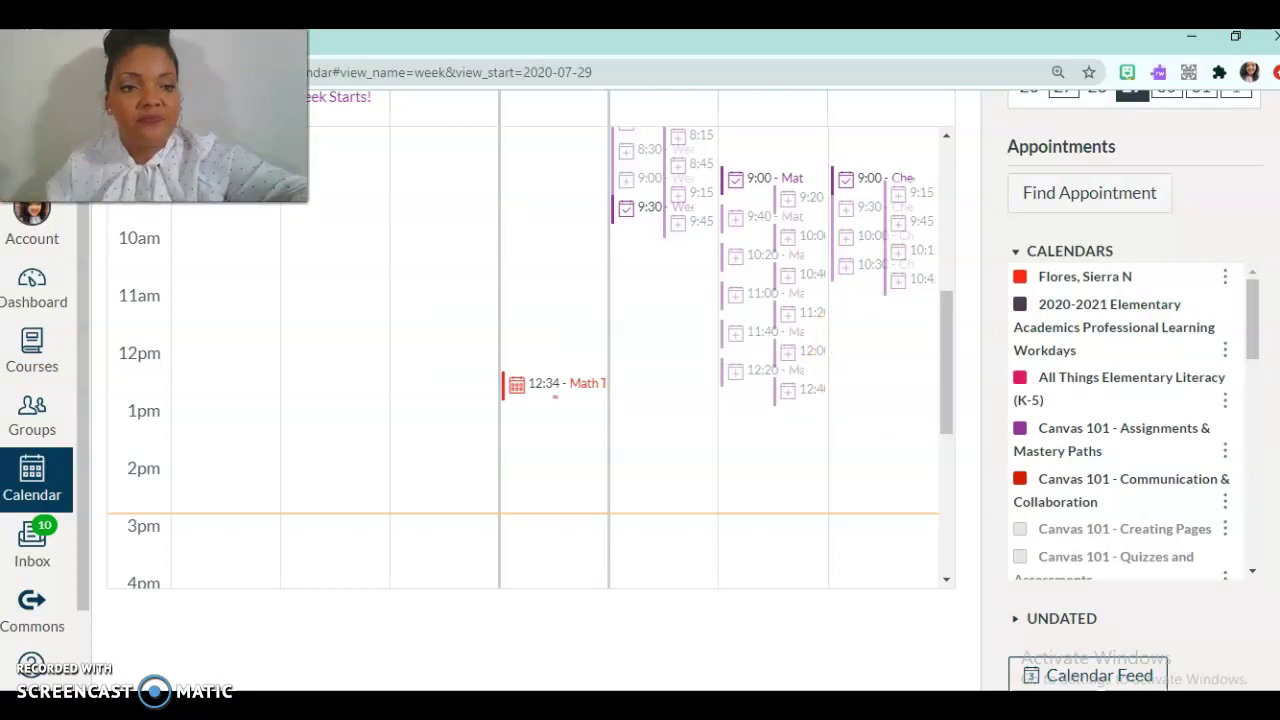
Open the event form for Wednesday, July 29, review the available entry types, and close it without saving.
scroll(905, 408, up, 2)
scroll(905, 408, up, 1)
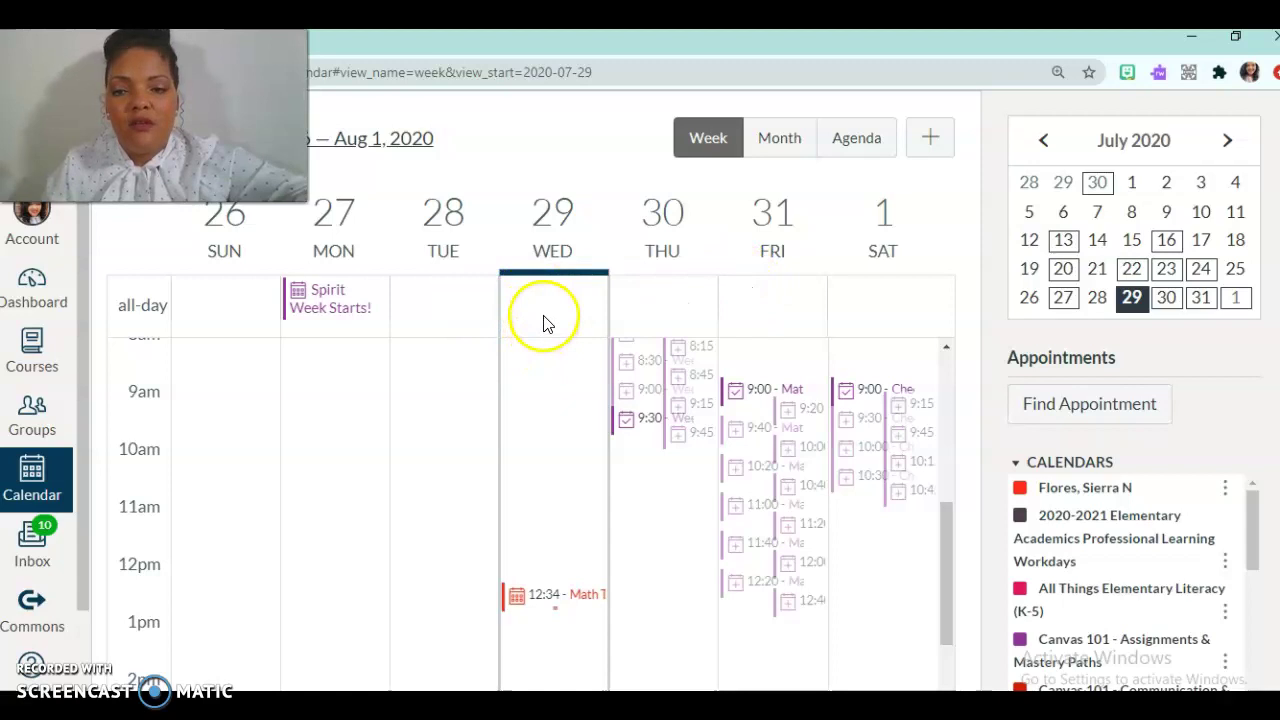
click(550, 312)
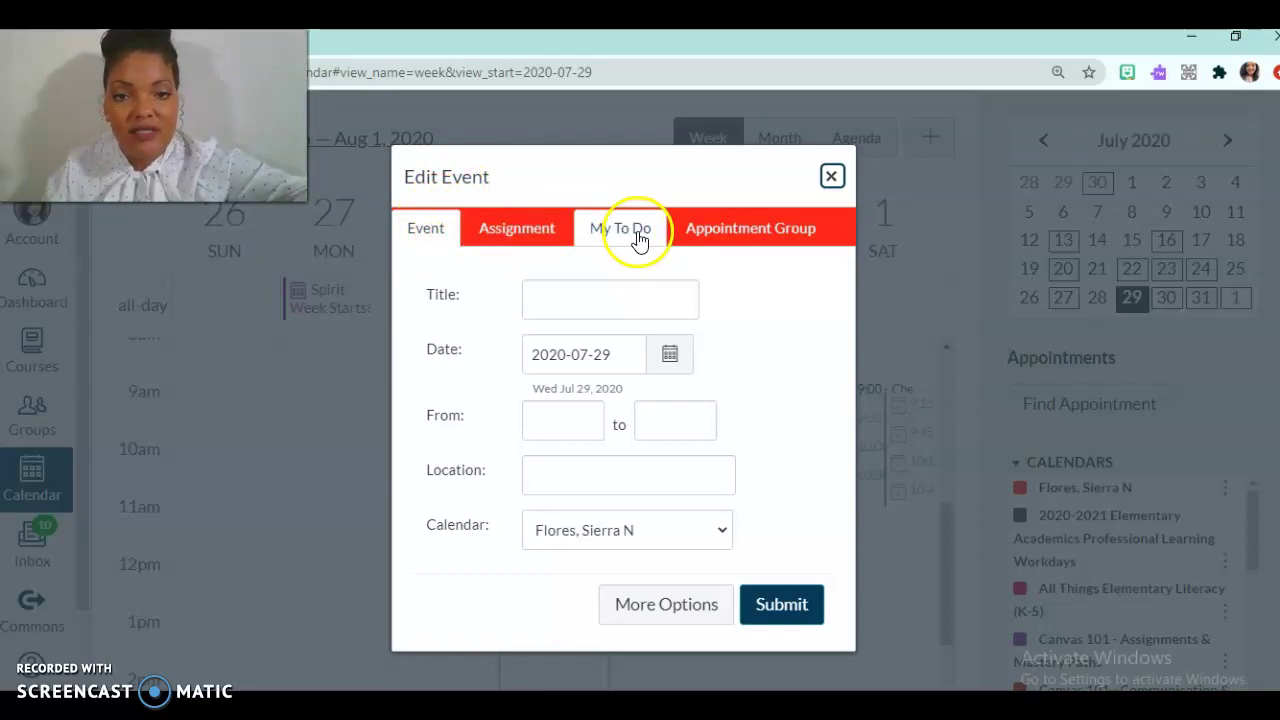
click(833, 177)
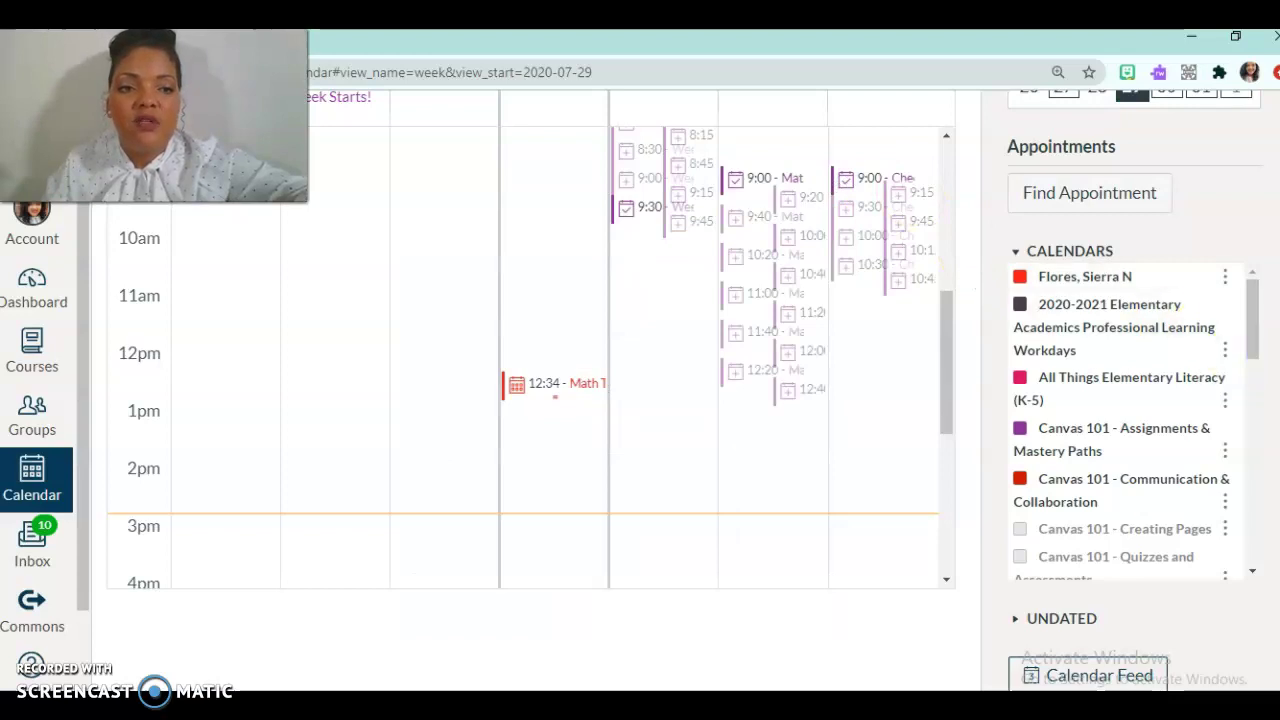
Start a new calendar event titled Math Test and date it July 30, 2020.
scroll(977, 260, up, 2)
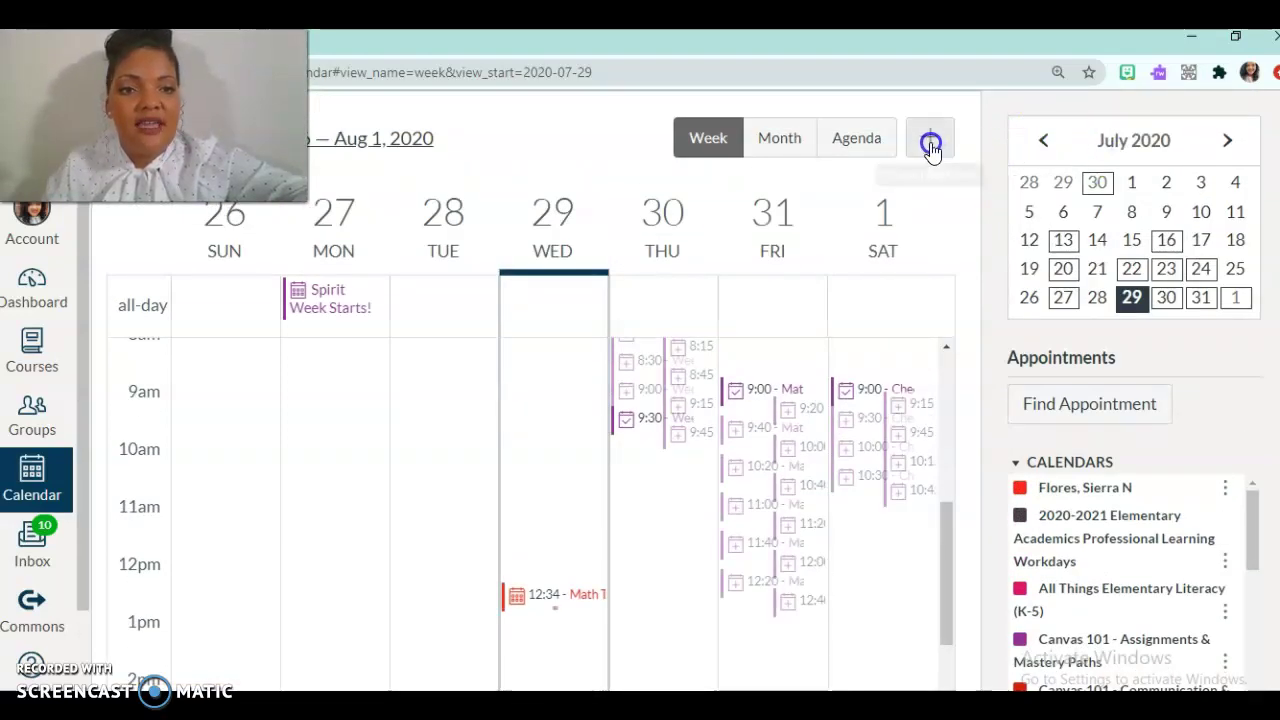
click(930, 145)
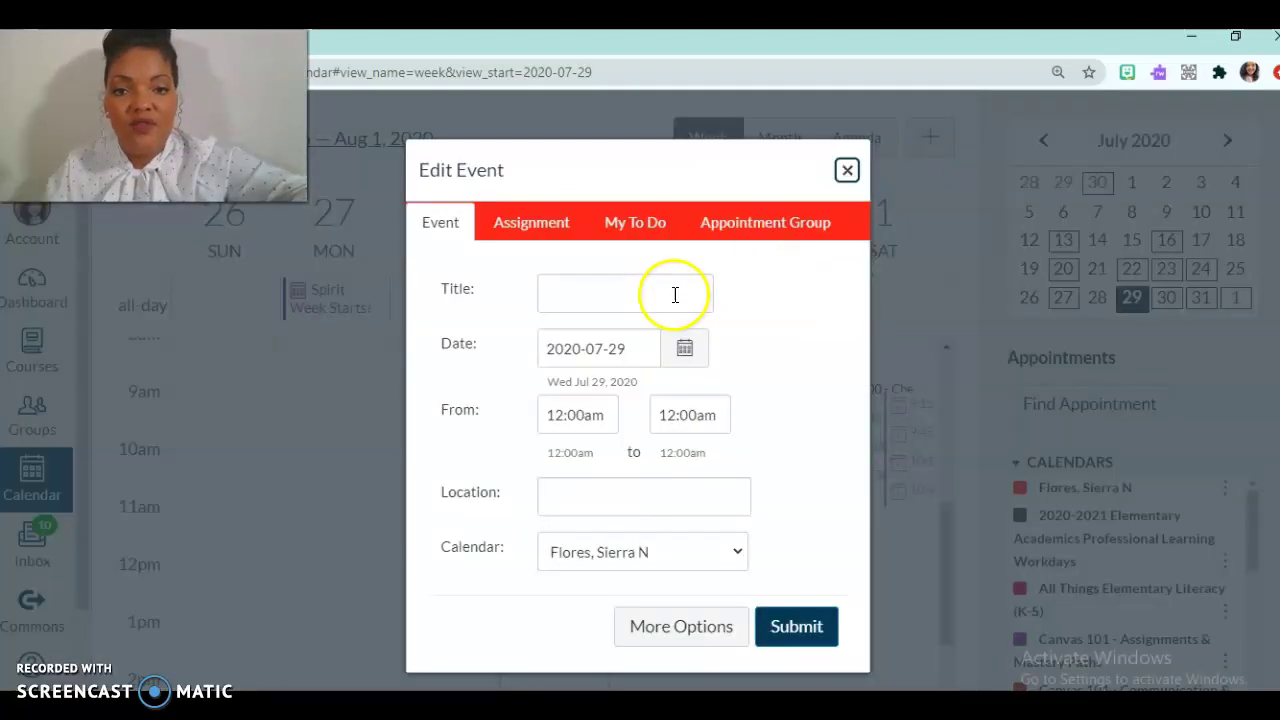
click(675, 295)
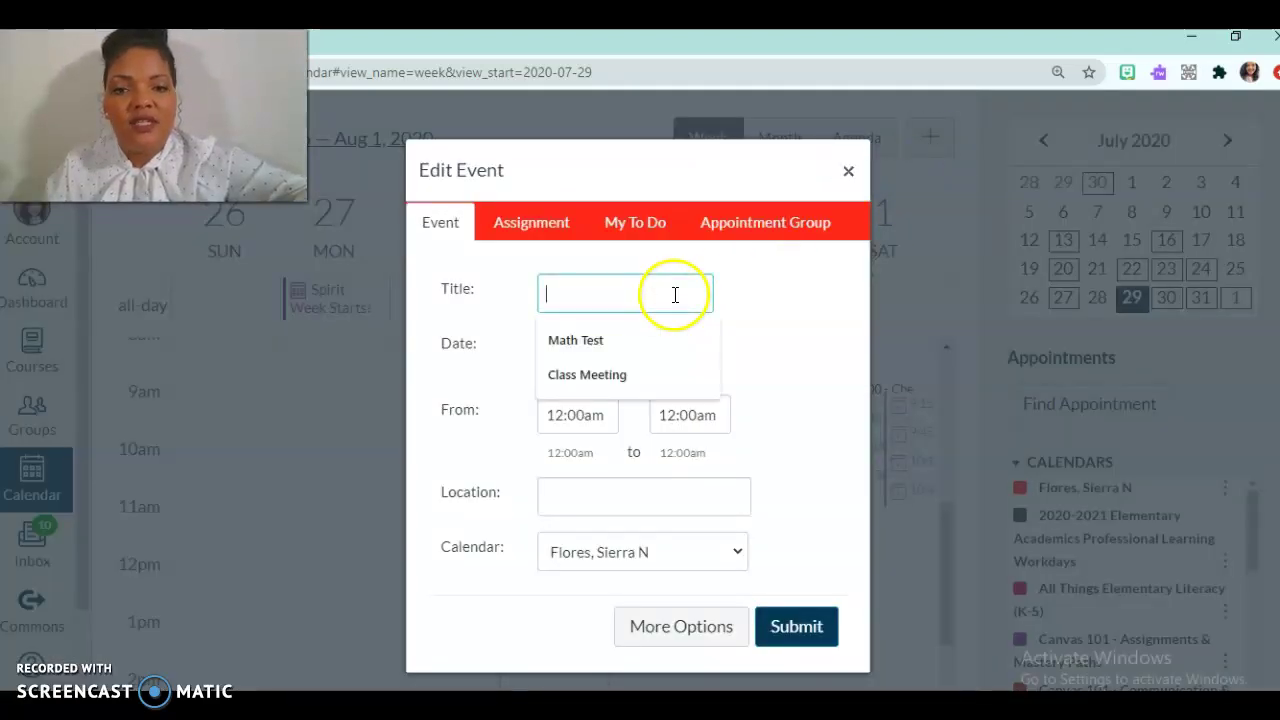
click(628, 340)
click(682, 352)
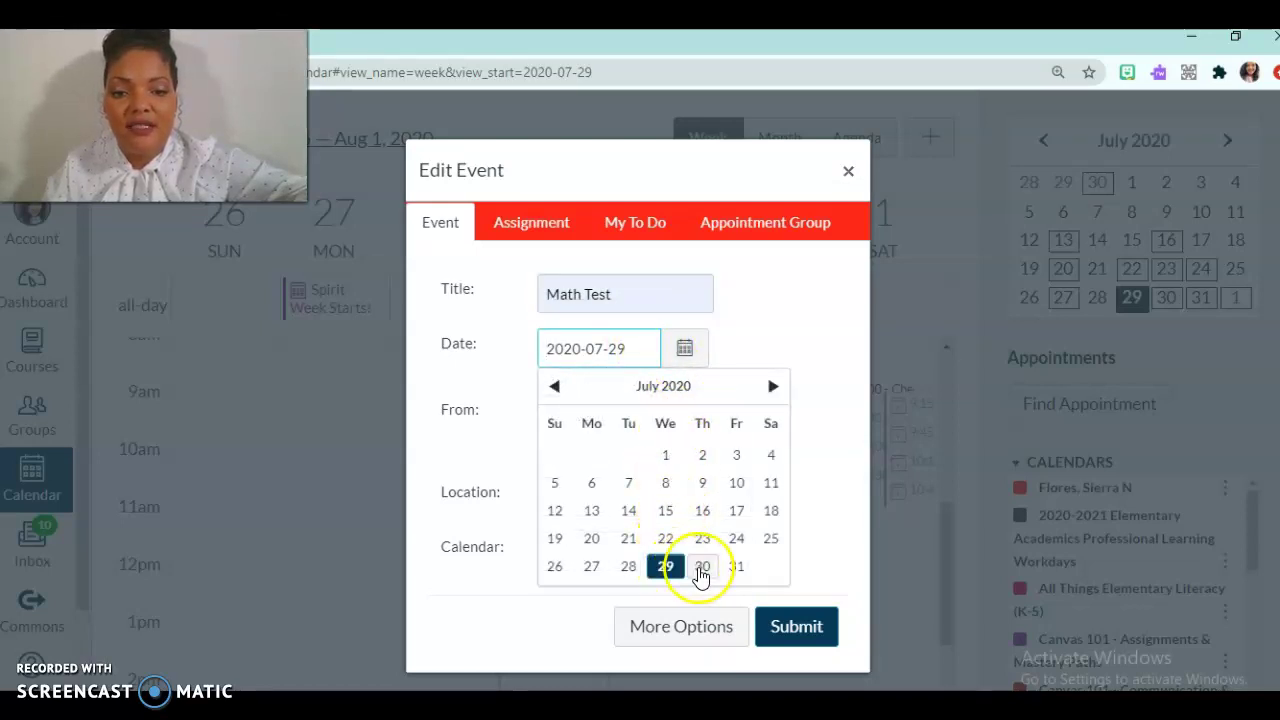
click(701, 568)
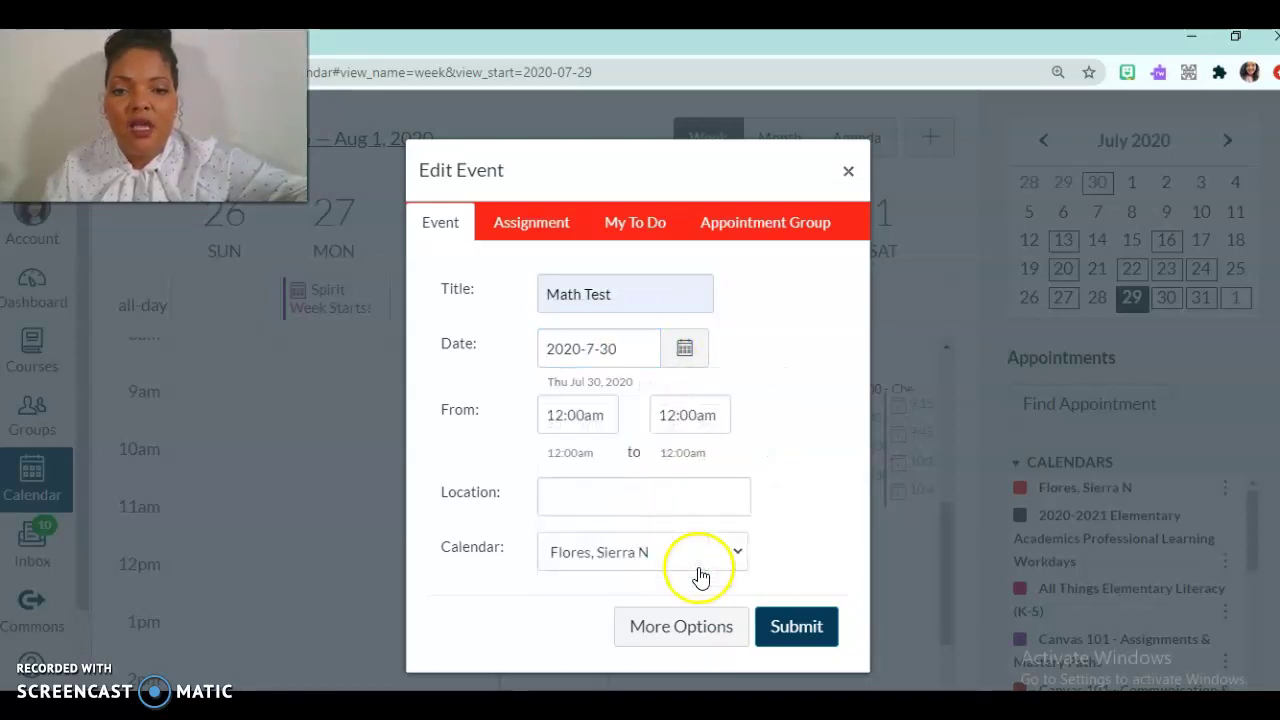
Set the Math Test event's time from 12:00pm to 2:00pm and assign it to the Canvas PD Sandbox calendar.
click(566, 416)
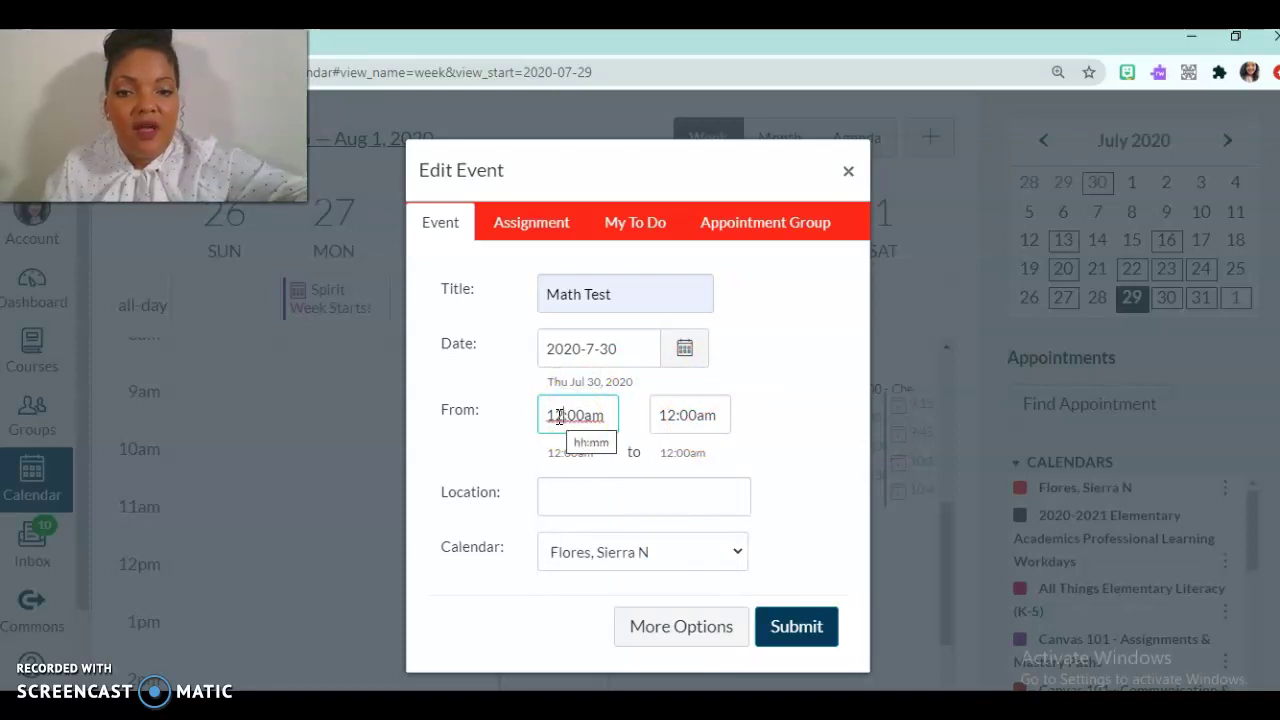
click(596, 418)
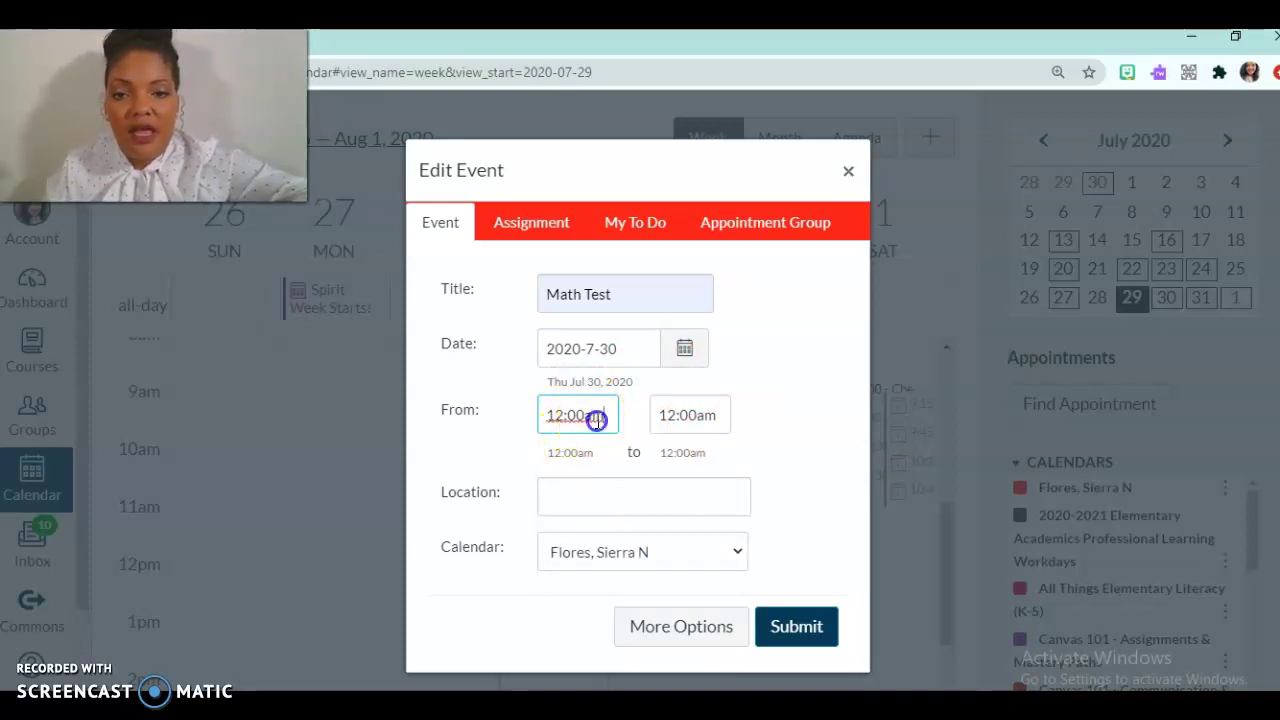
key(BackSpace)
key(BackSpace)
text(pm)
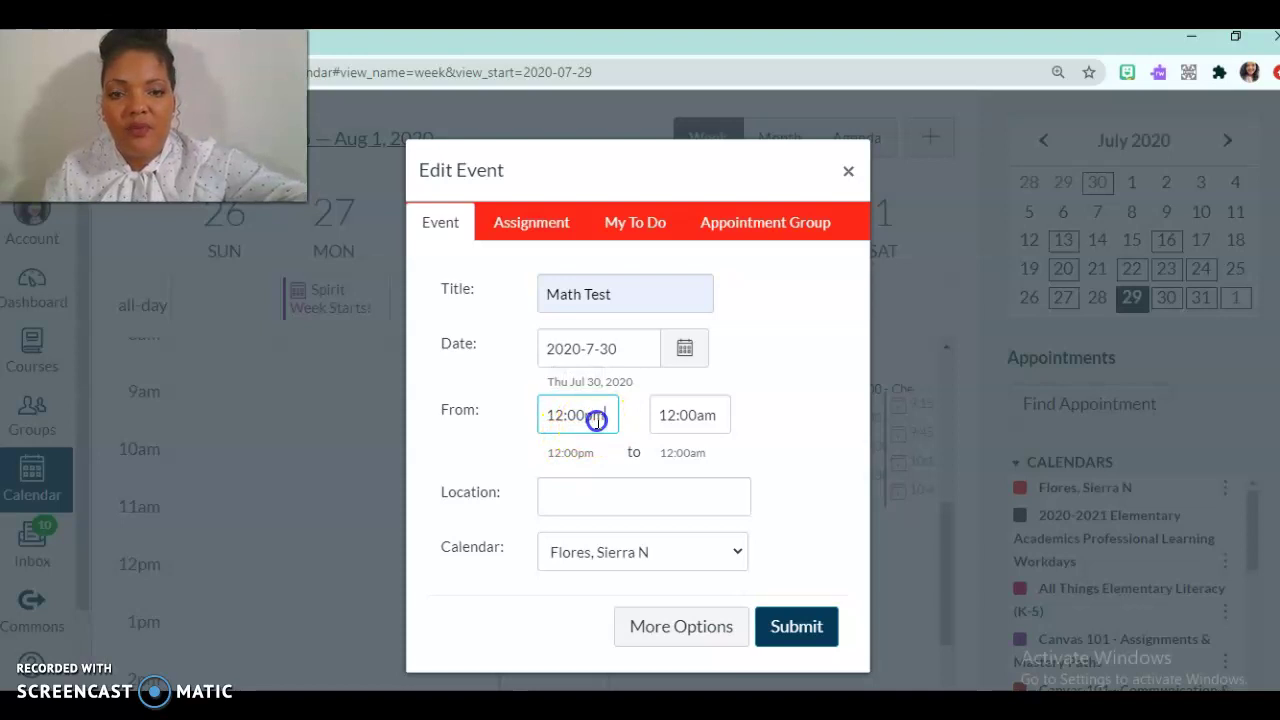
click(672, 415)
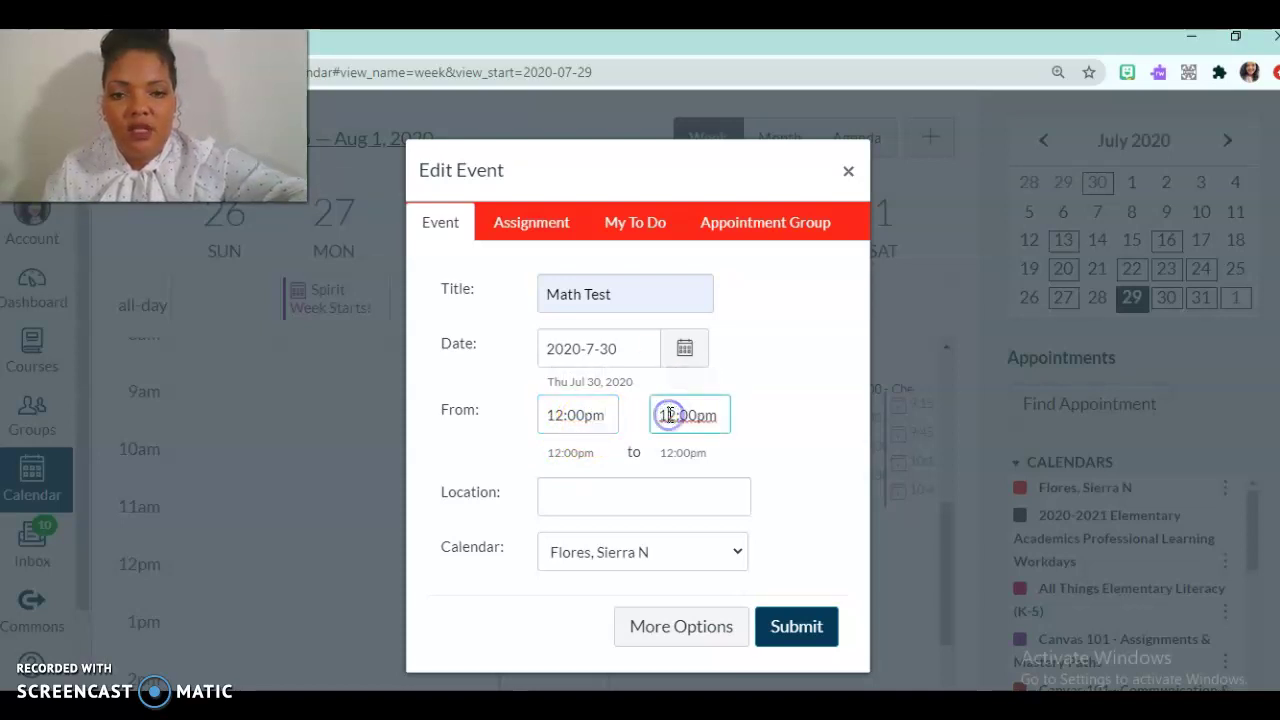
text(2:00pm)
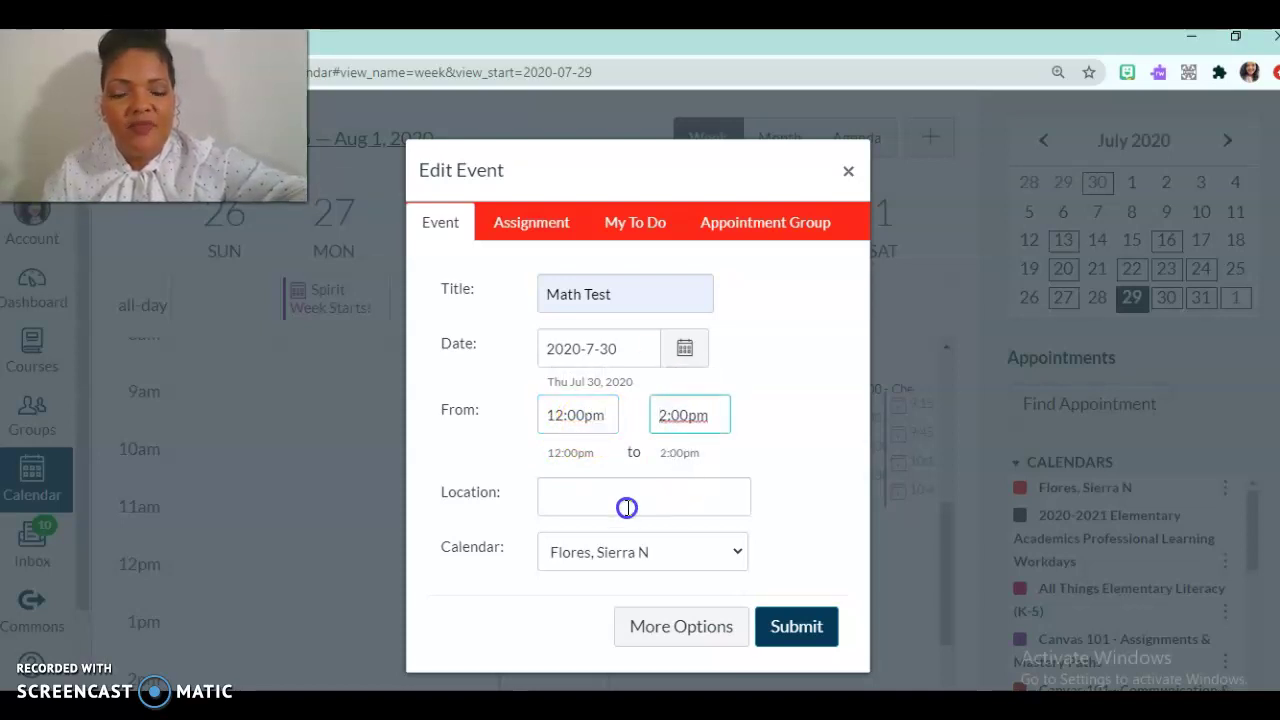
click(647, 559)
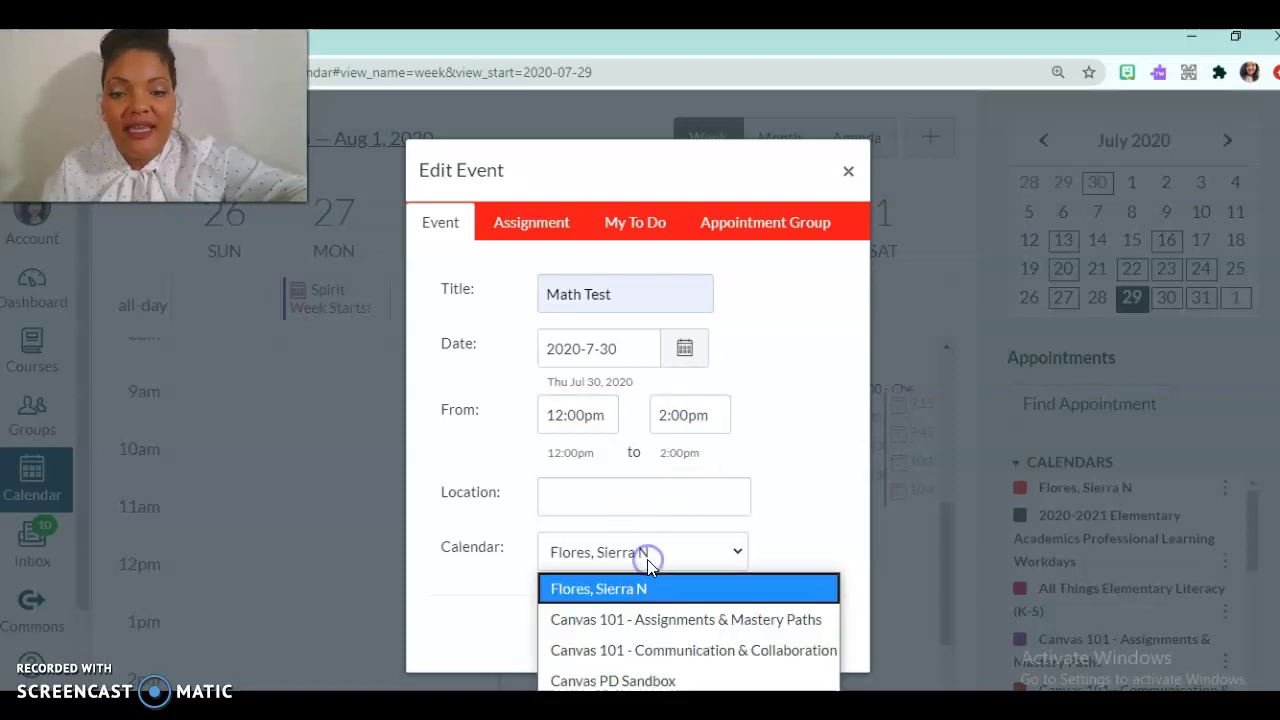
click(660, 679)
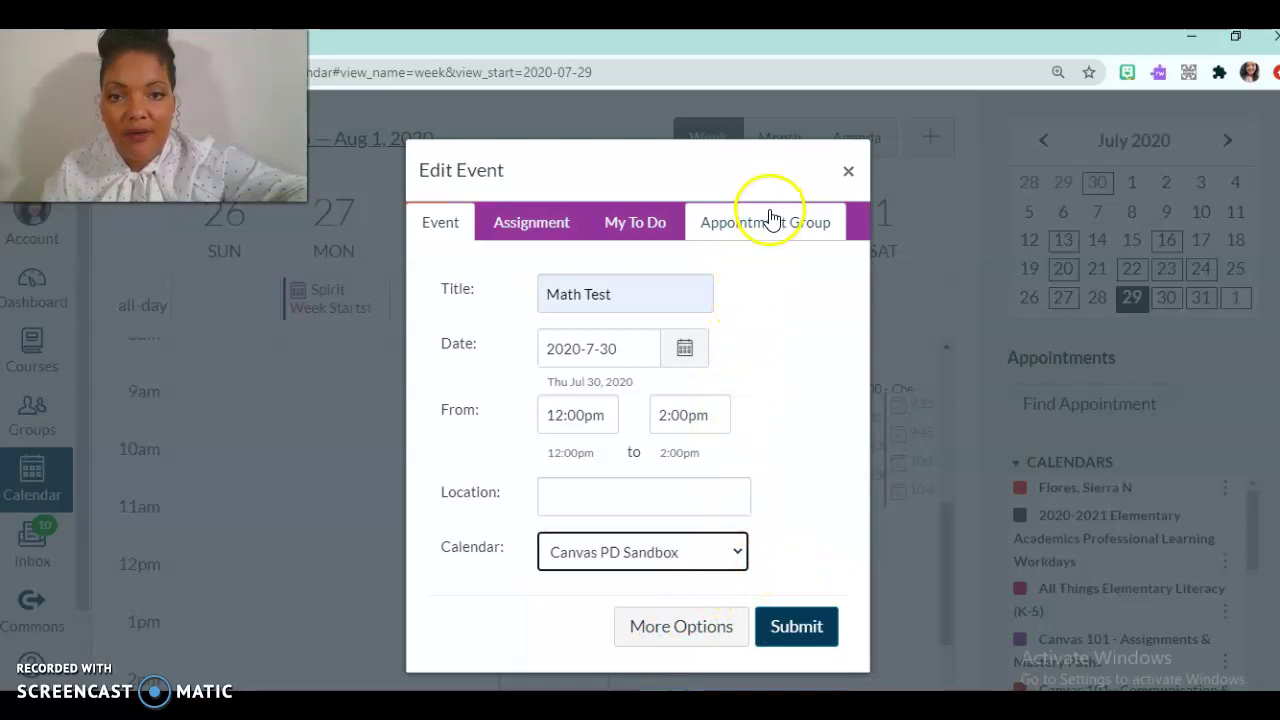
Try the personal calendar and Canvas 101 - Assignments & Mastery Paths for the event, and return it to Canvas PD Sandbox.
click(695, 566)
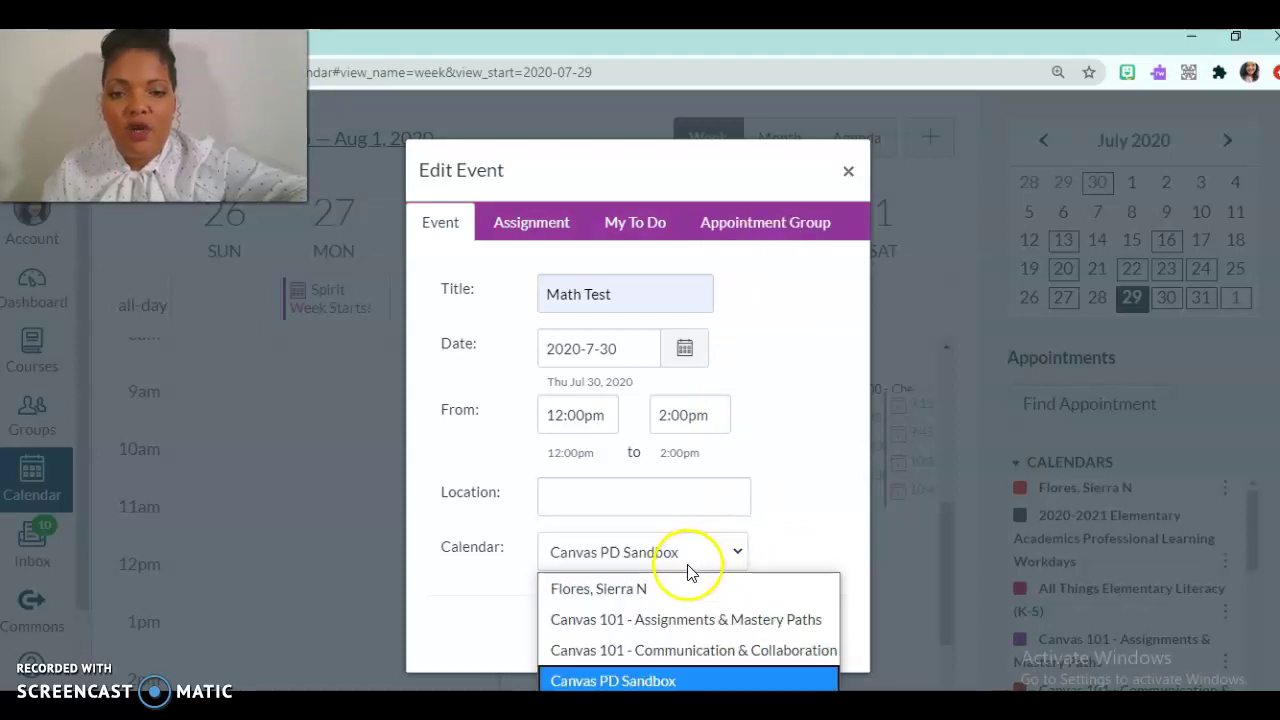
click(677, 589)
click(678, 556)
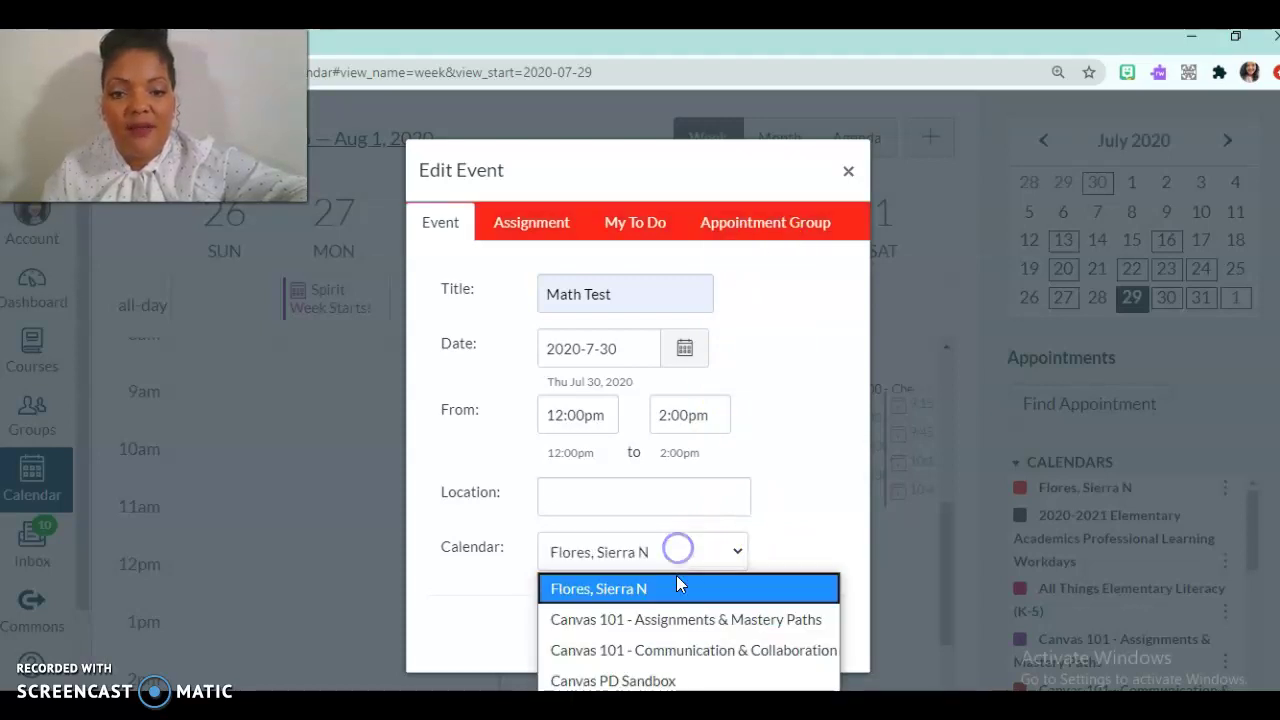
click(675, 614)
click(683, 568)
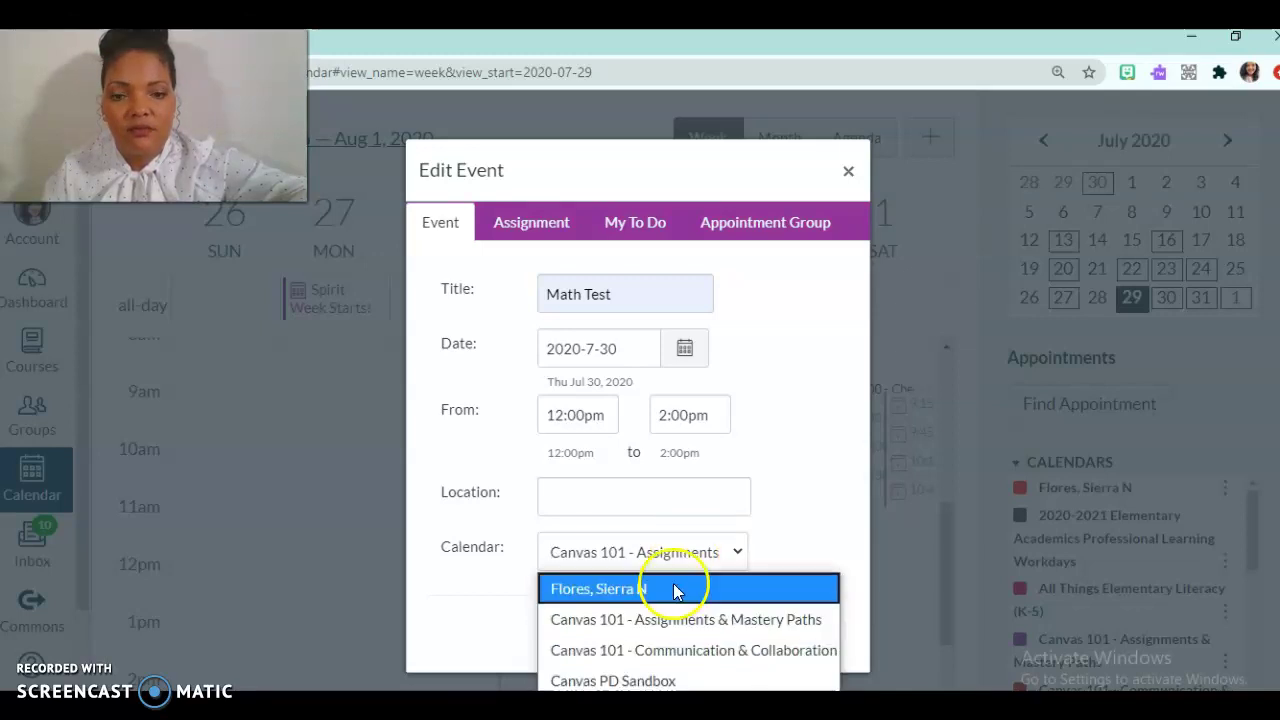
click(672, 679)
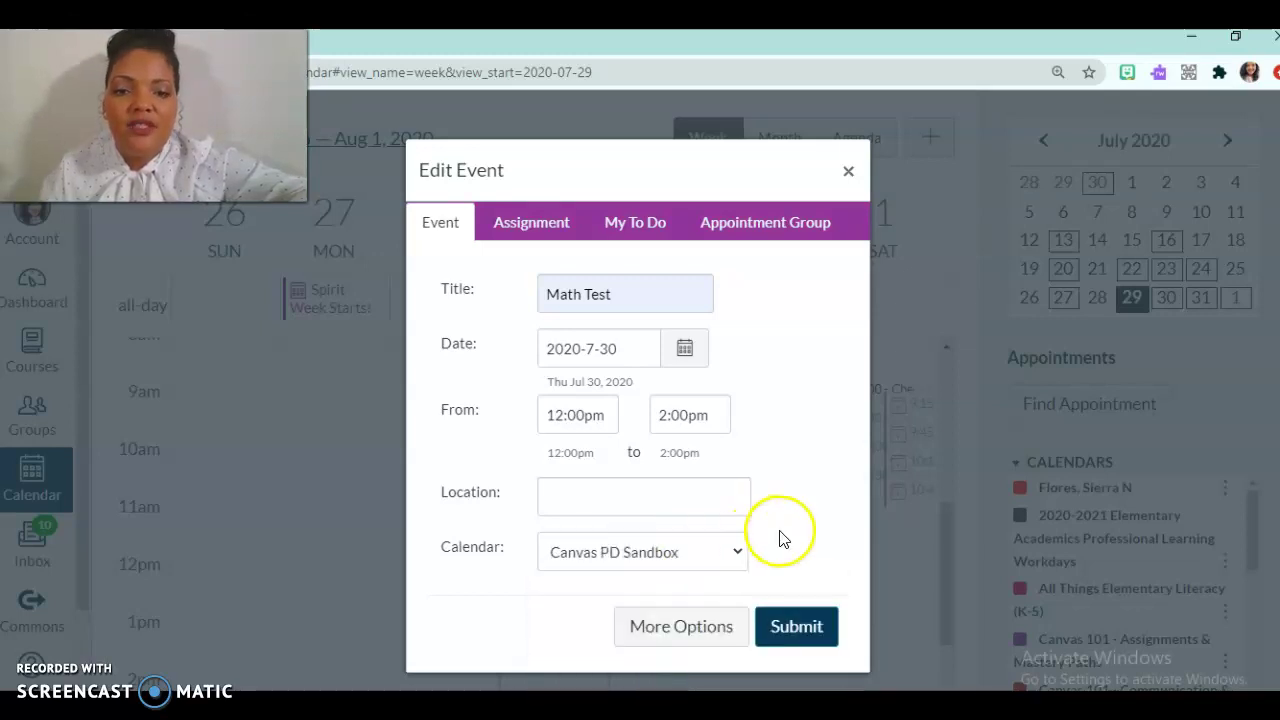
Open the Math Test event's full options and turn on duplication for the event.
click(694, 626)
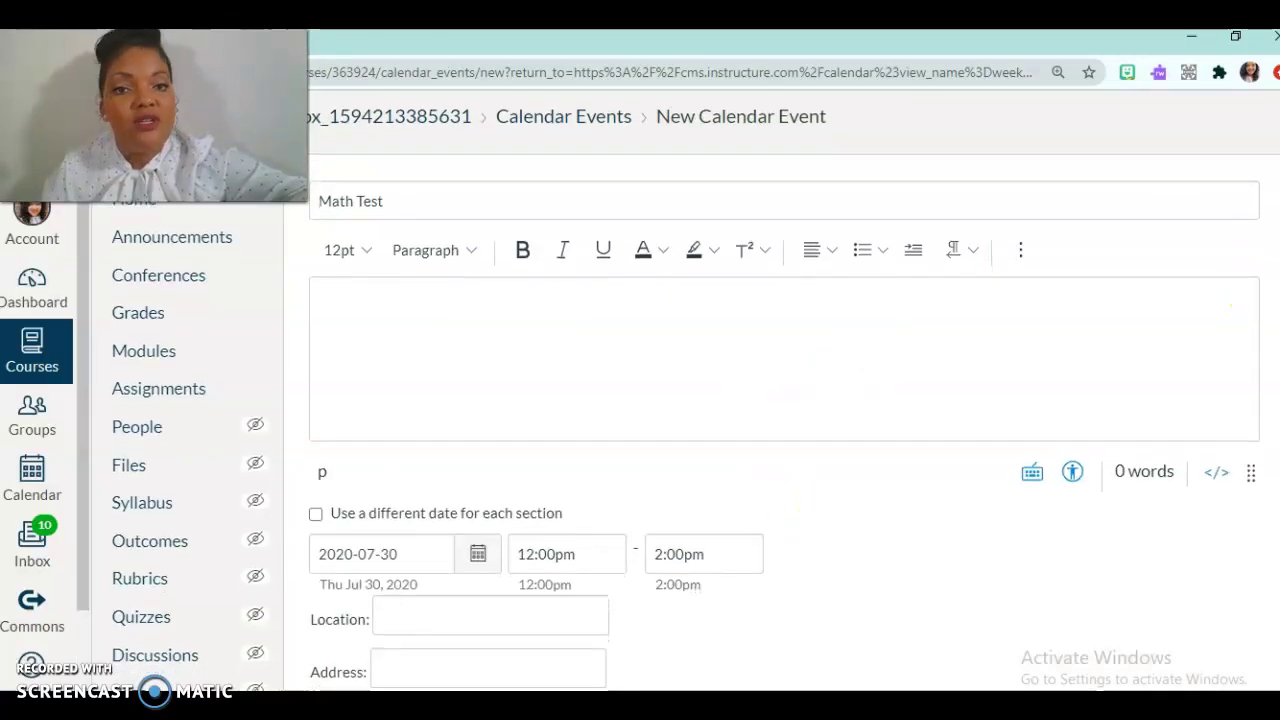
click(861, 350)
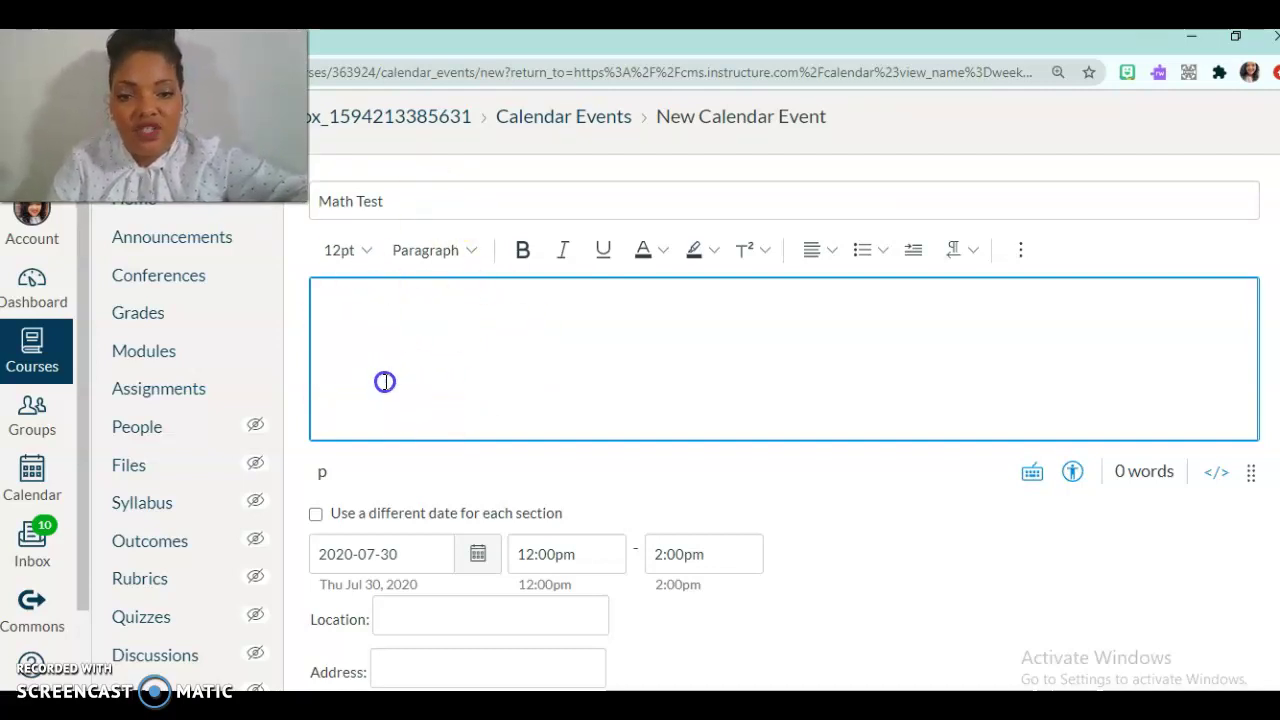
scroll(696, 391, down, 3)
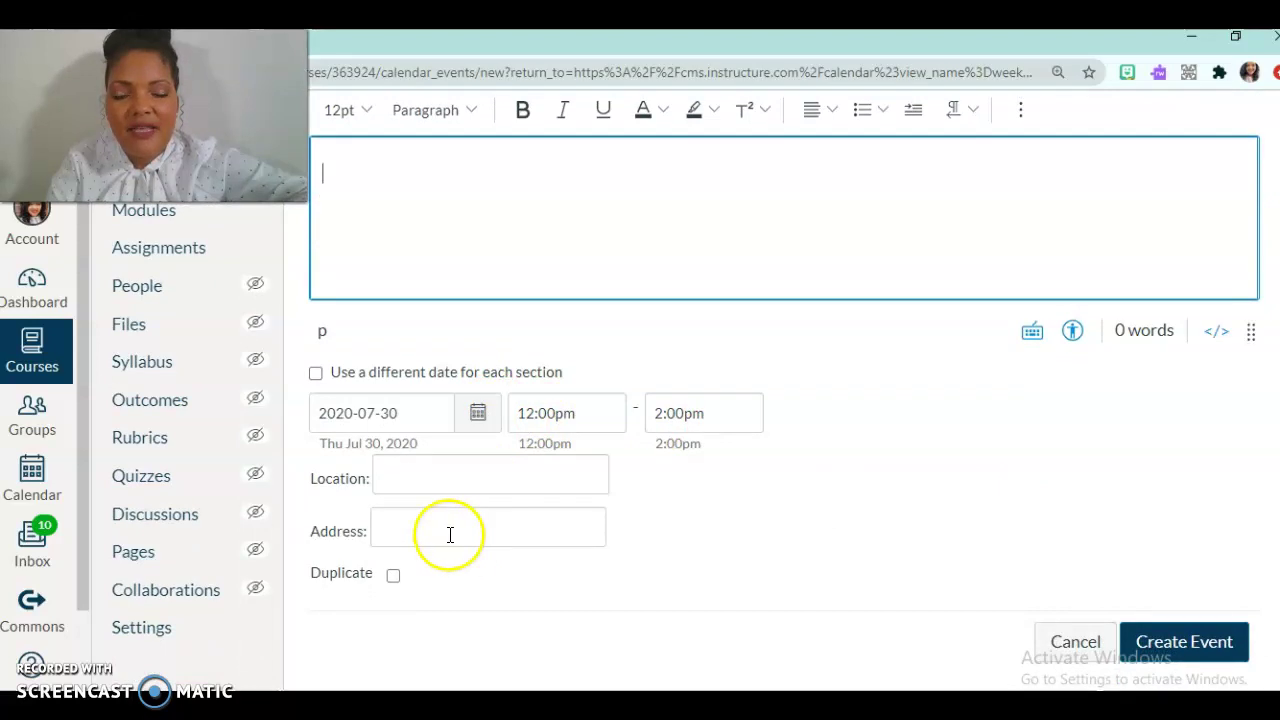
click(393, 577)
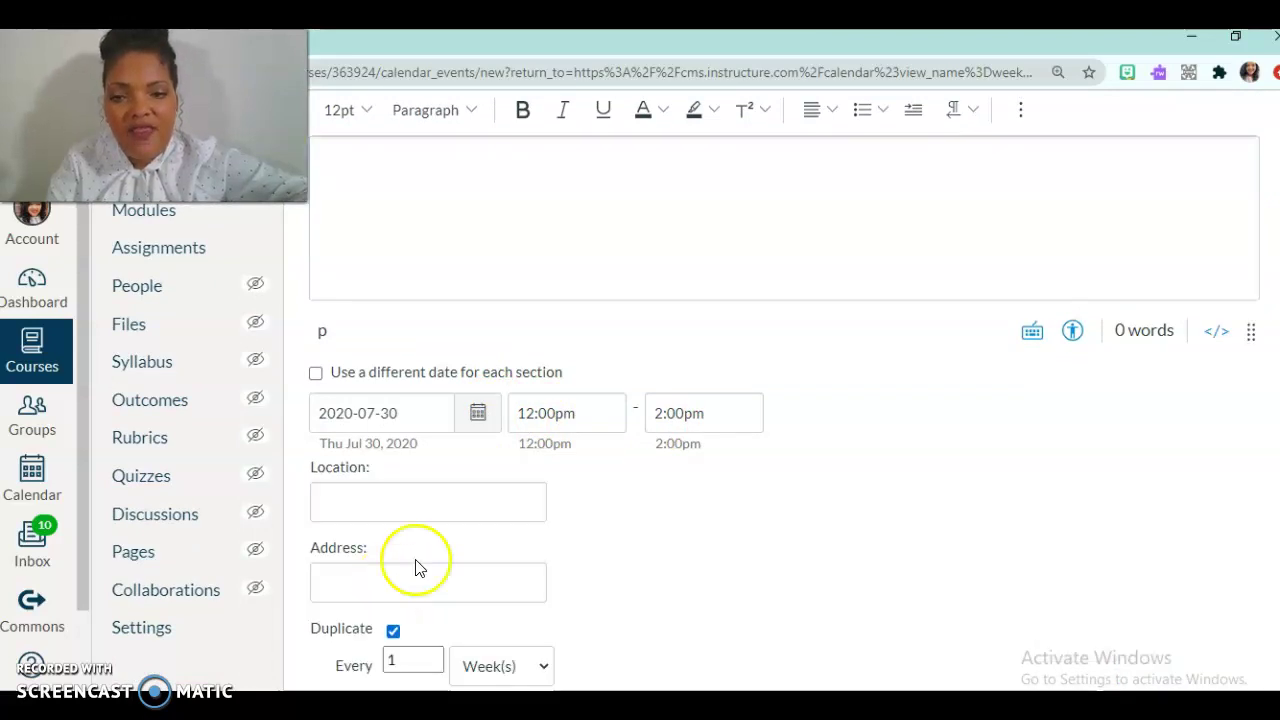
scroll(780, 400, down, 2)
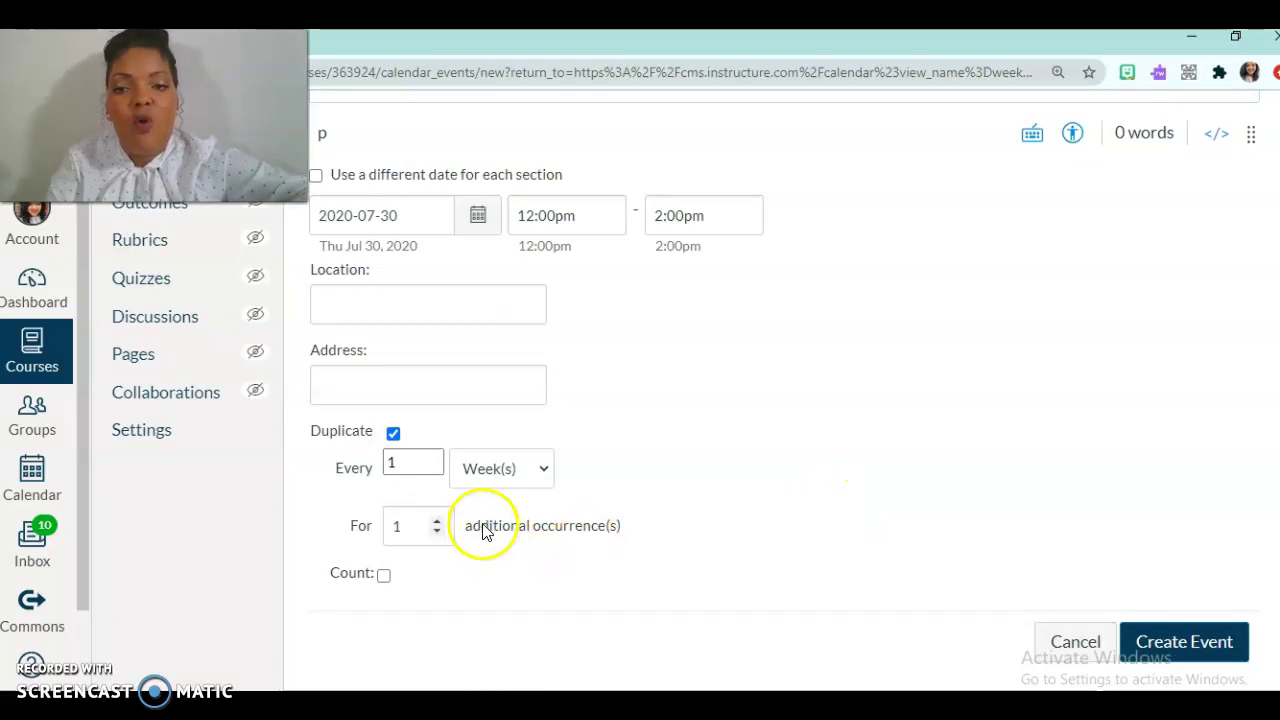
Set the Math Test event to duplicate every 3 days, create it, and check it in the week view.
click(436, 466)
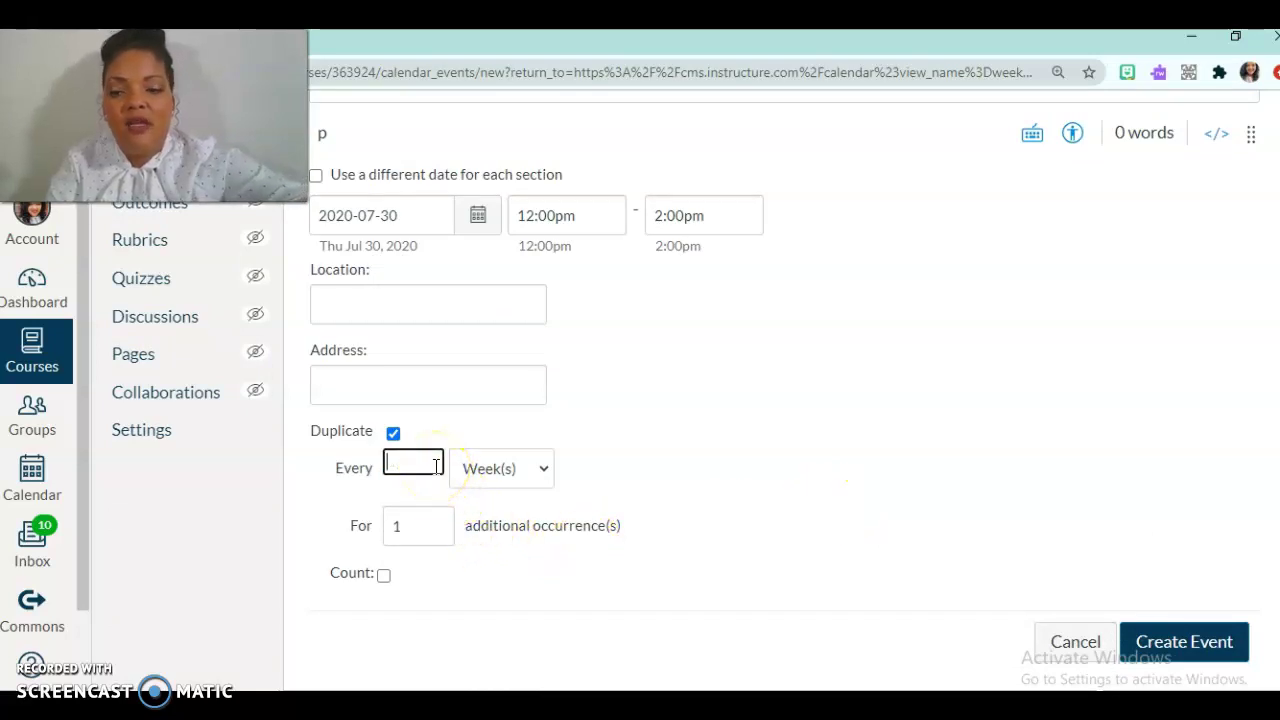
text(3)
click(472, 469)
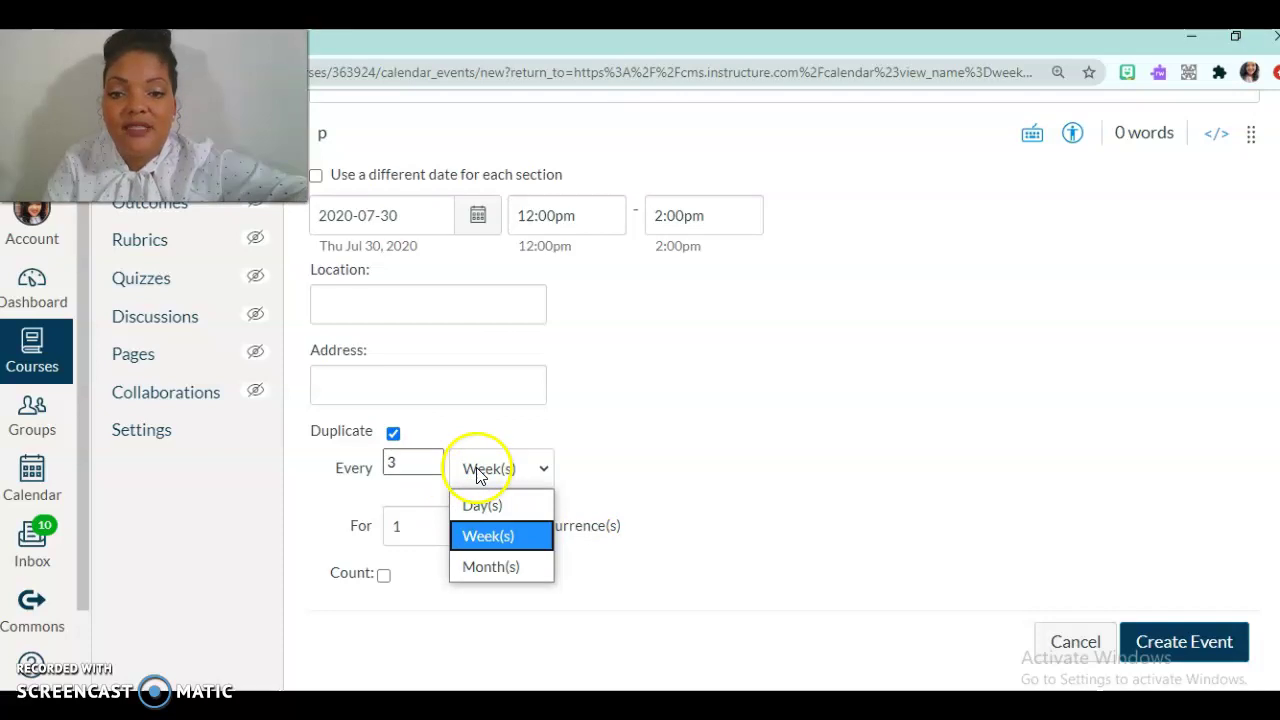
click(511, 515)
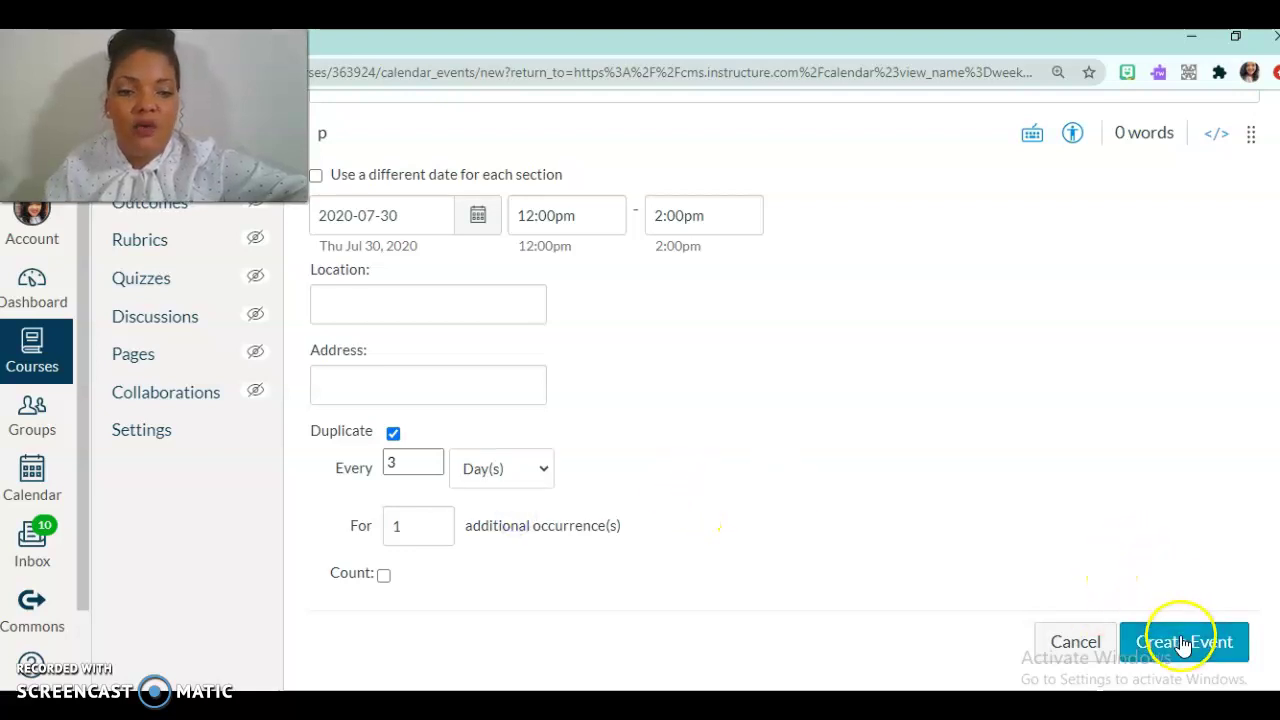
click(1182, 642)
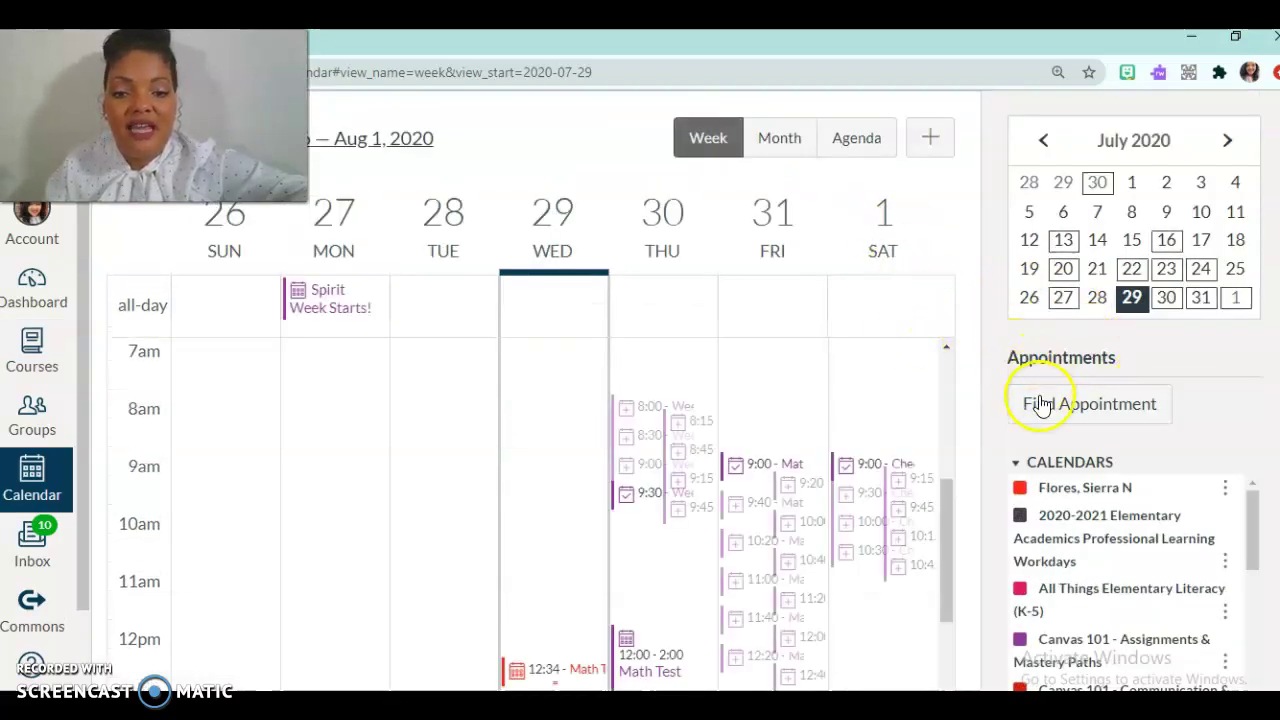
scroll(1245, 366, down, 2)
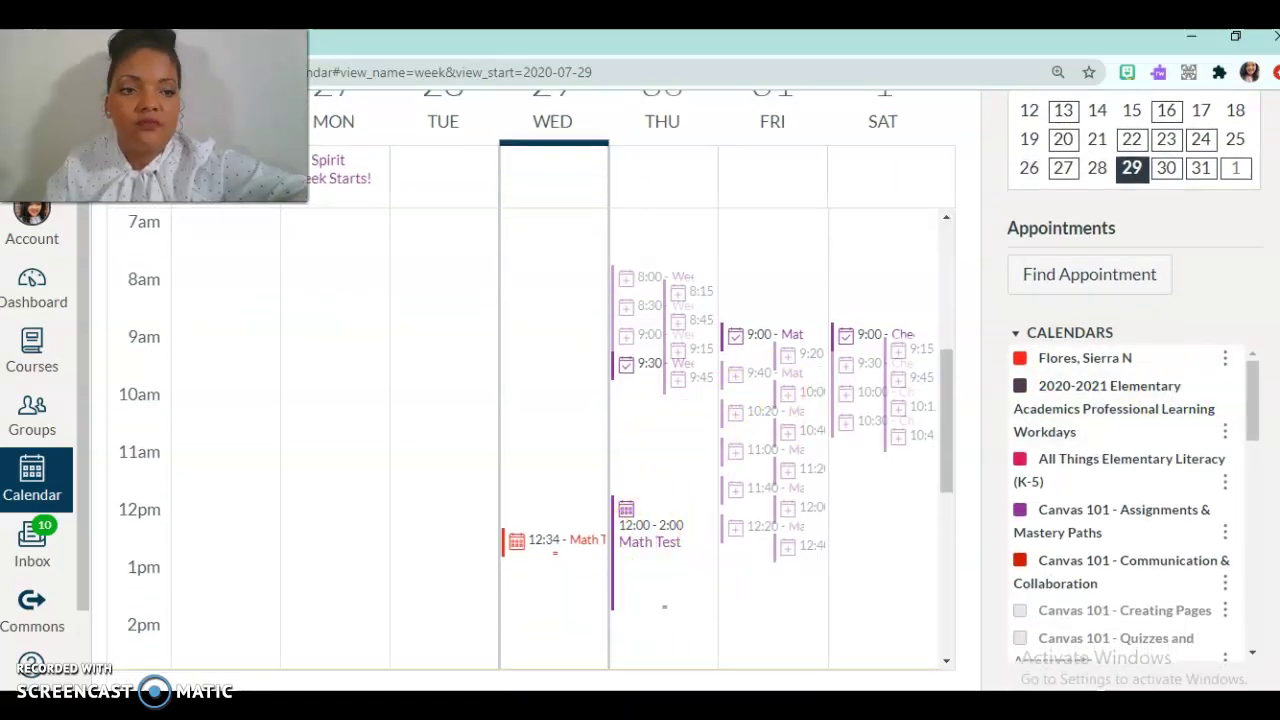
scroll(1175, 408, up, 2)
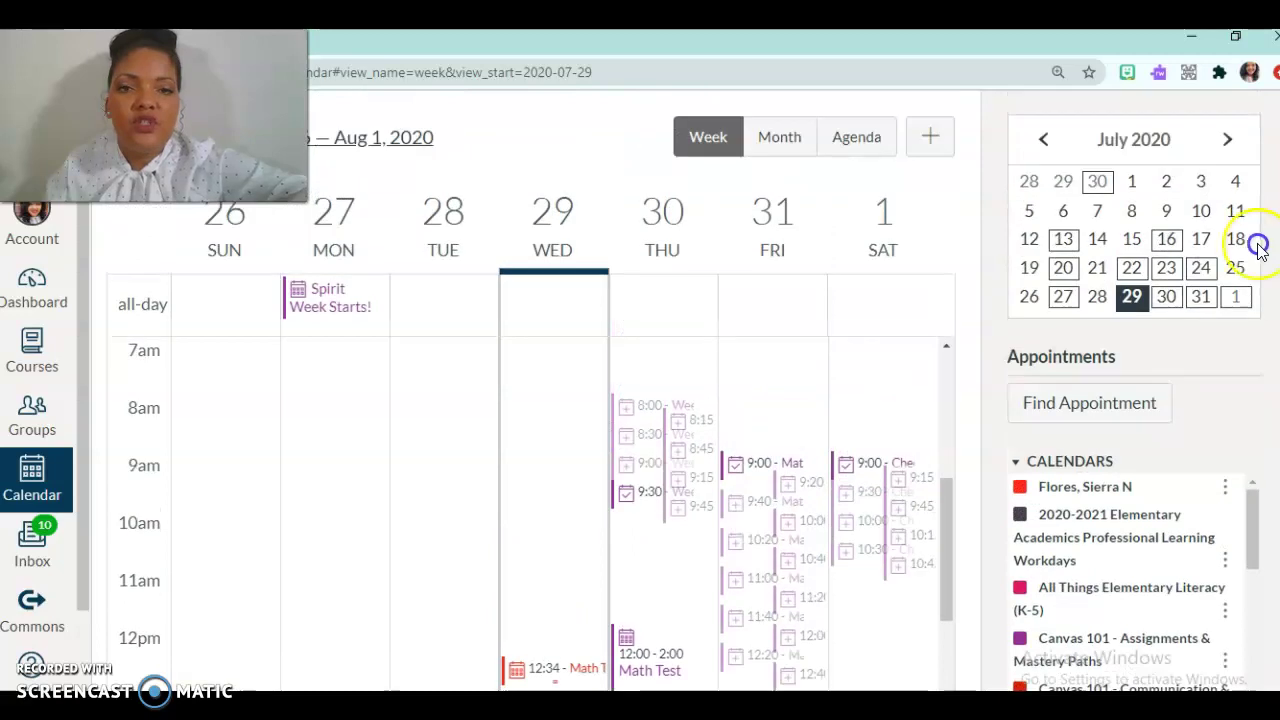
Start a new calendar assignment titled PRACTICE MATH TEST in the Canvas 101 - Assignments & Mastery Paths calendar.
click(940, 146)
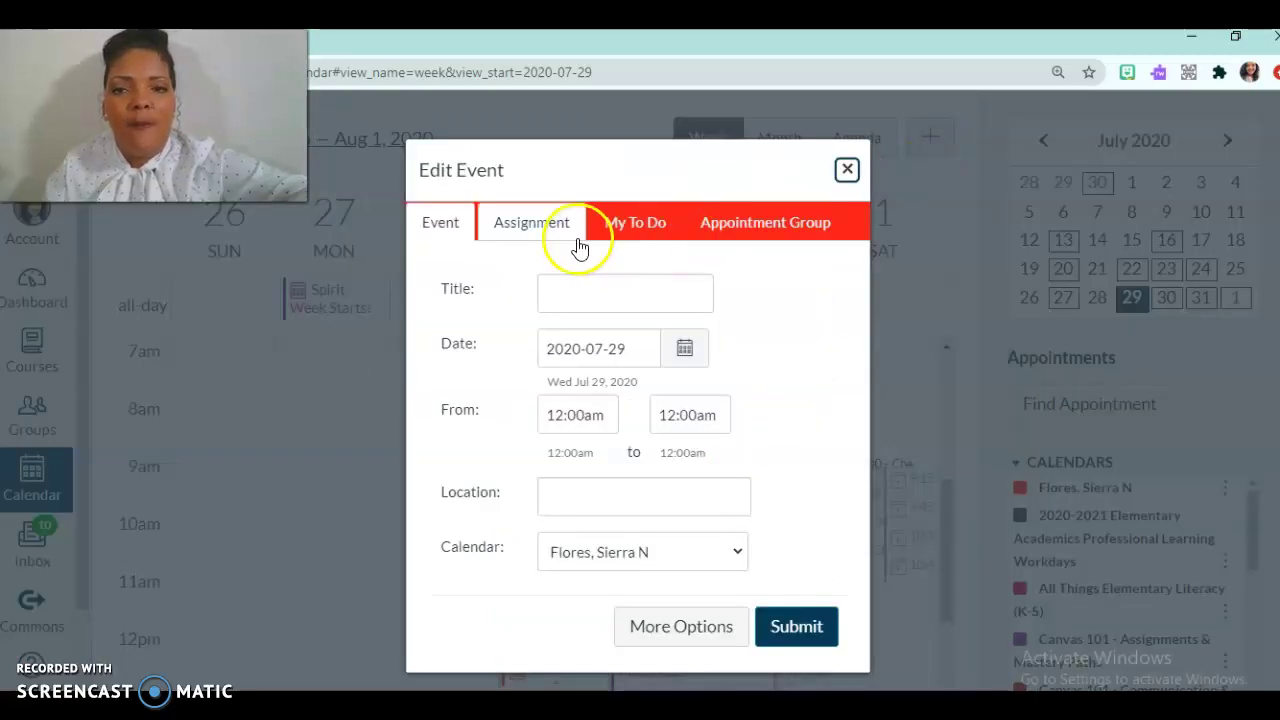
click(549, 226)
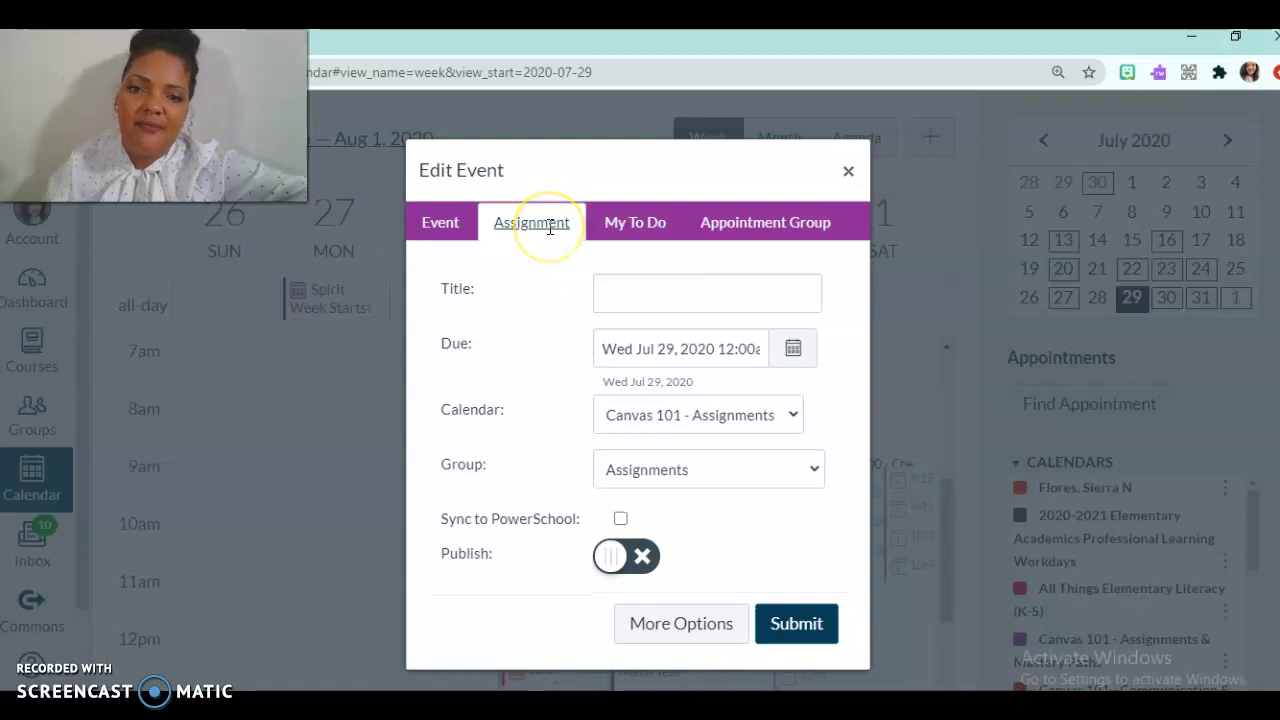
click(626, 294)
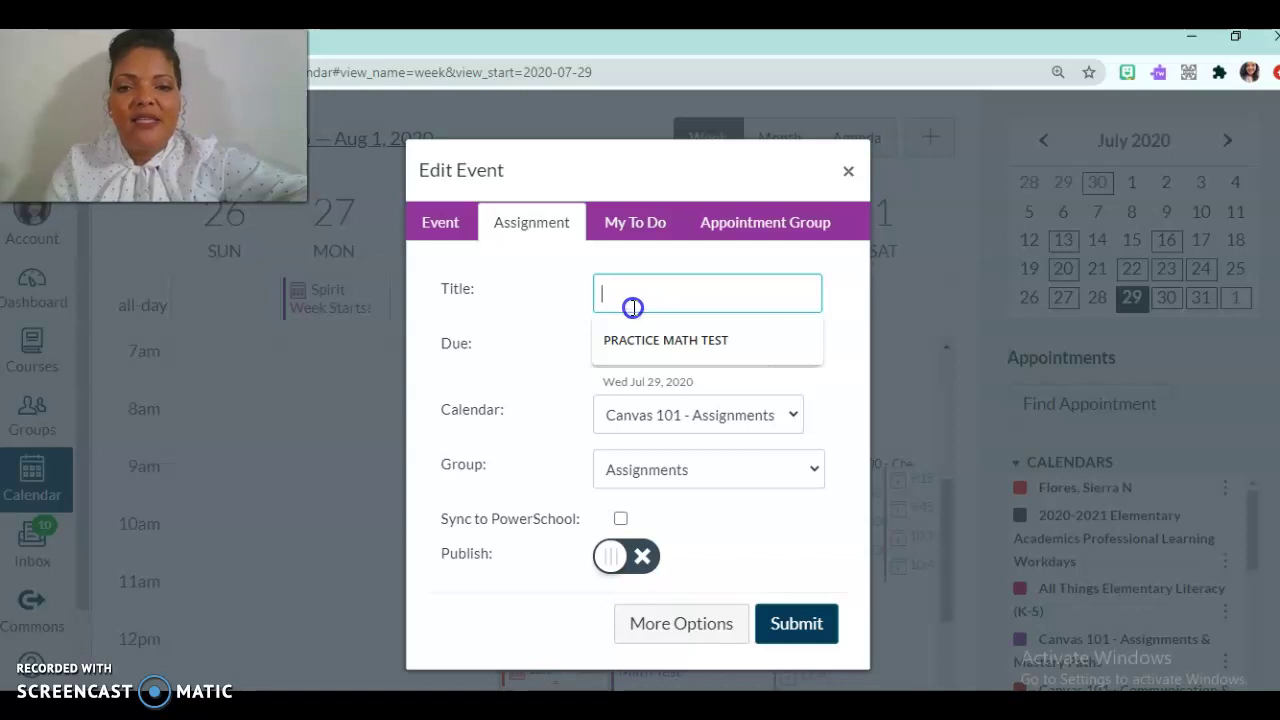
click(636, 333)
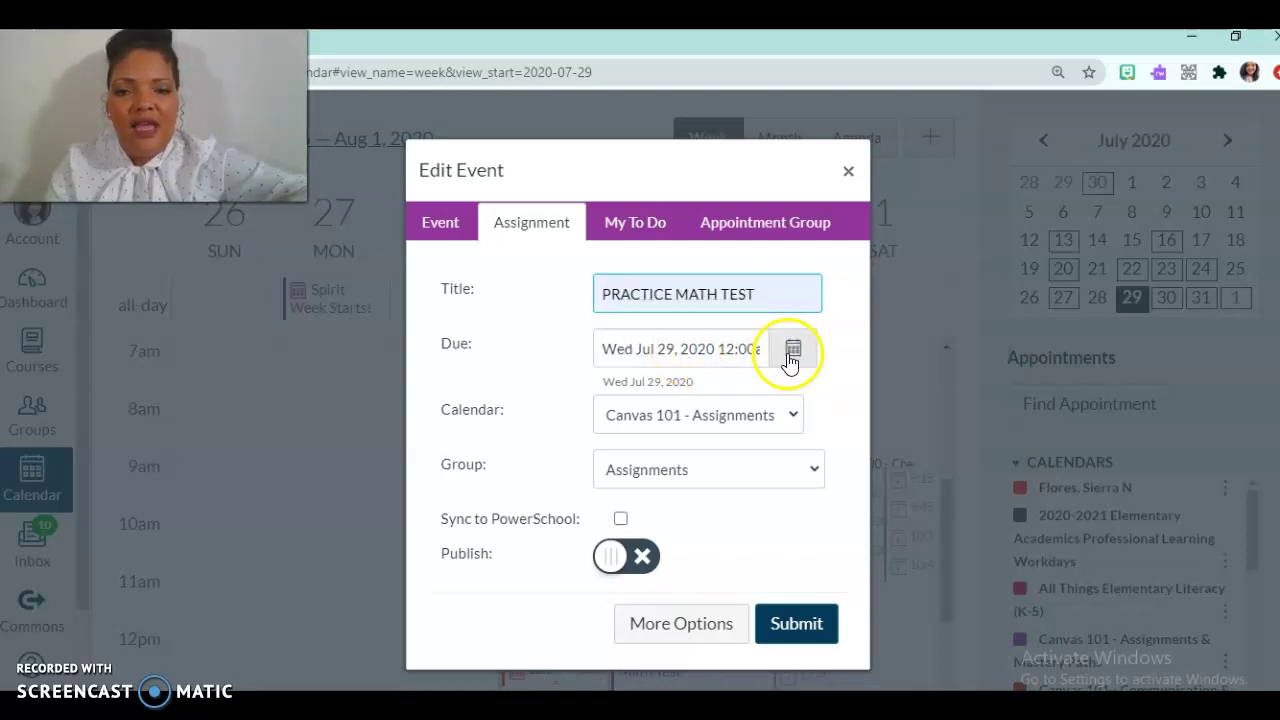
click(740, 414)
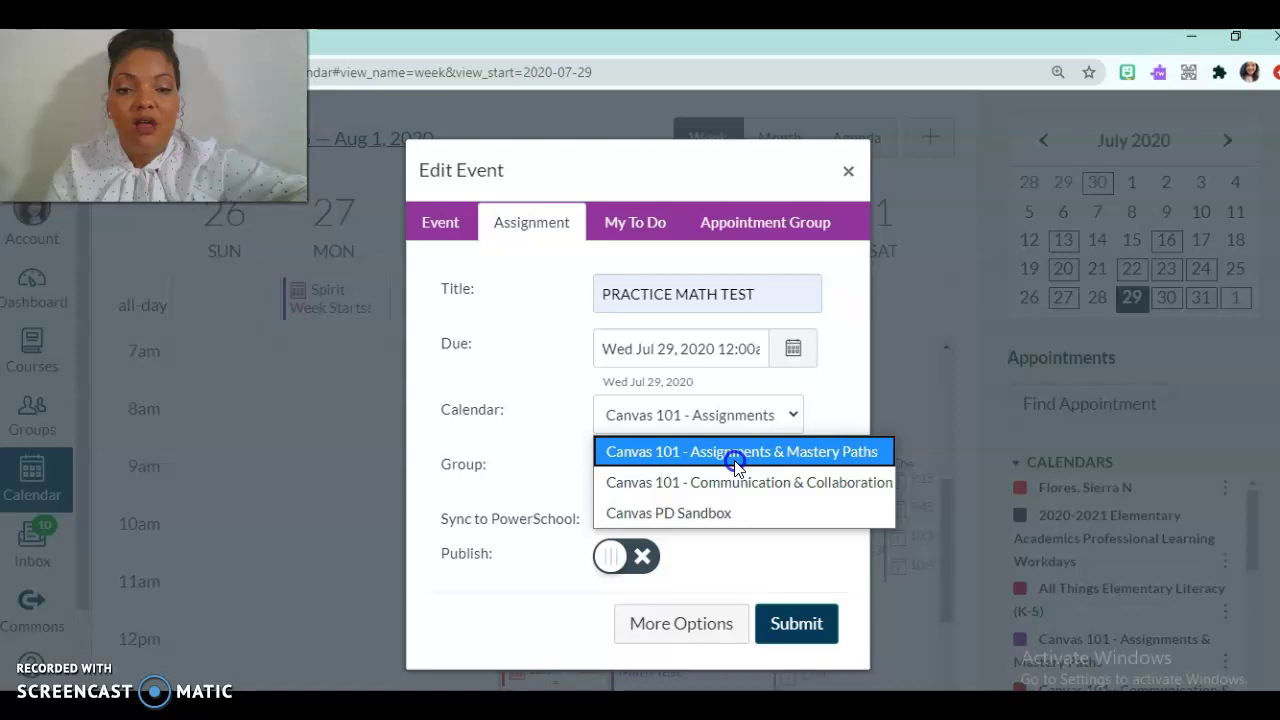
click(735, 462)
click(814, 433)
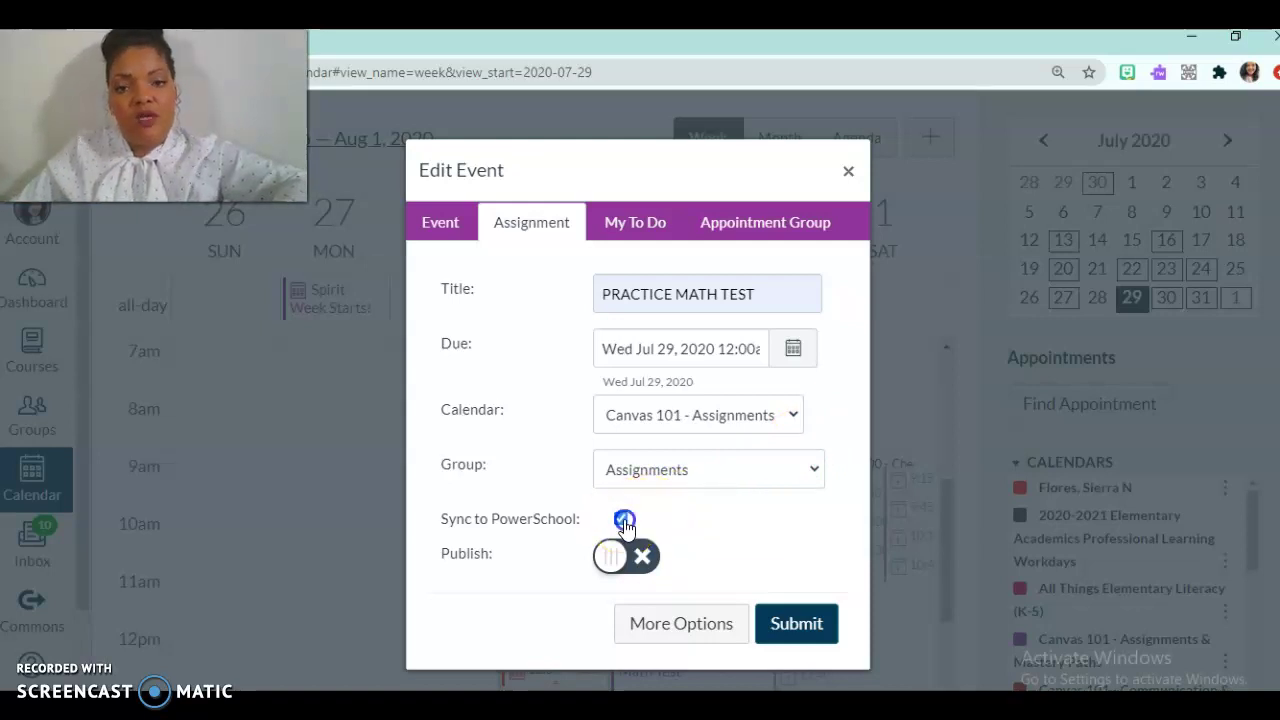
Try the assignment's Sync to PowerSchool and Publish options, and turn both back off.
click(620, 519)
click(626, 558)
click(620, 520)
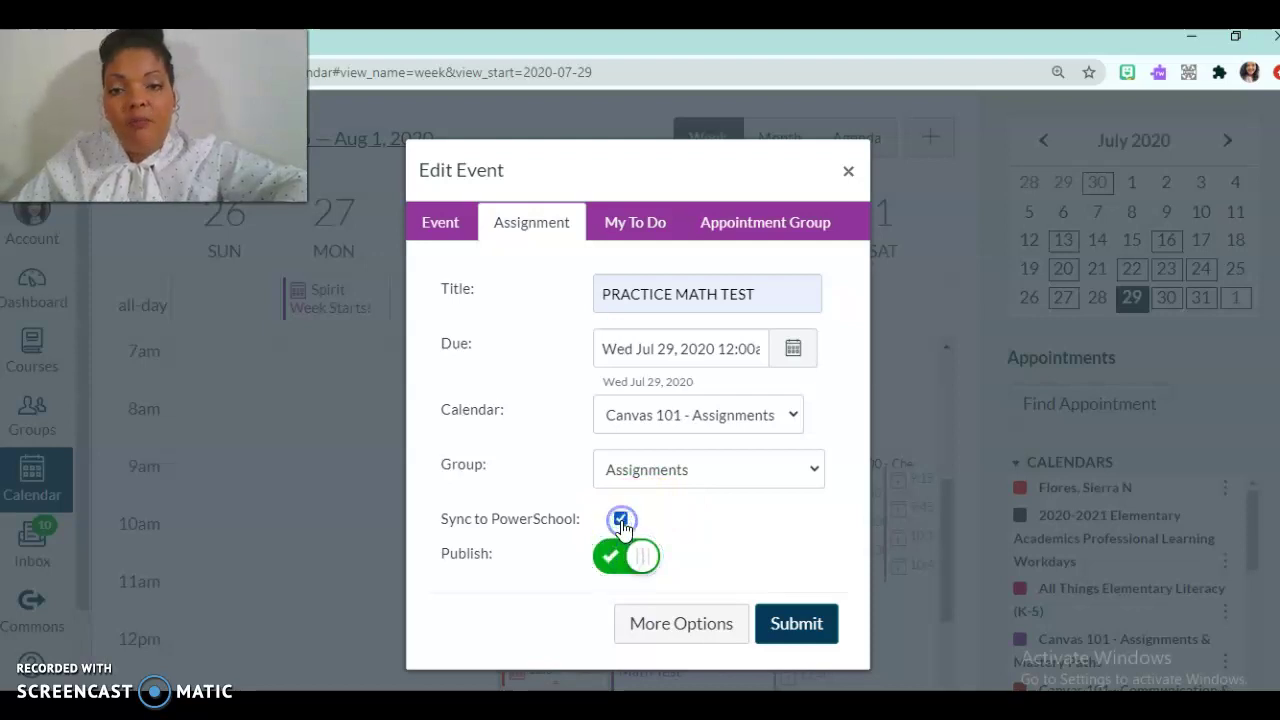
click(640, 554)
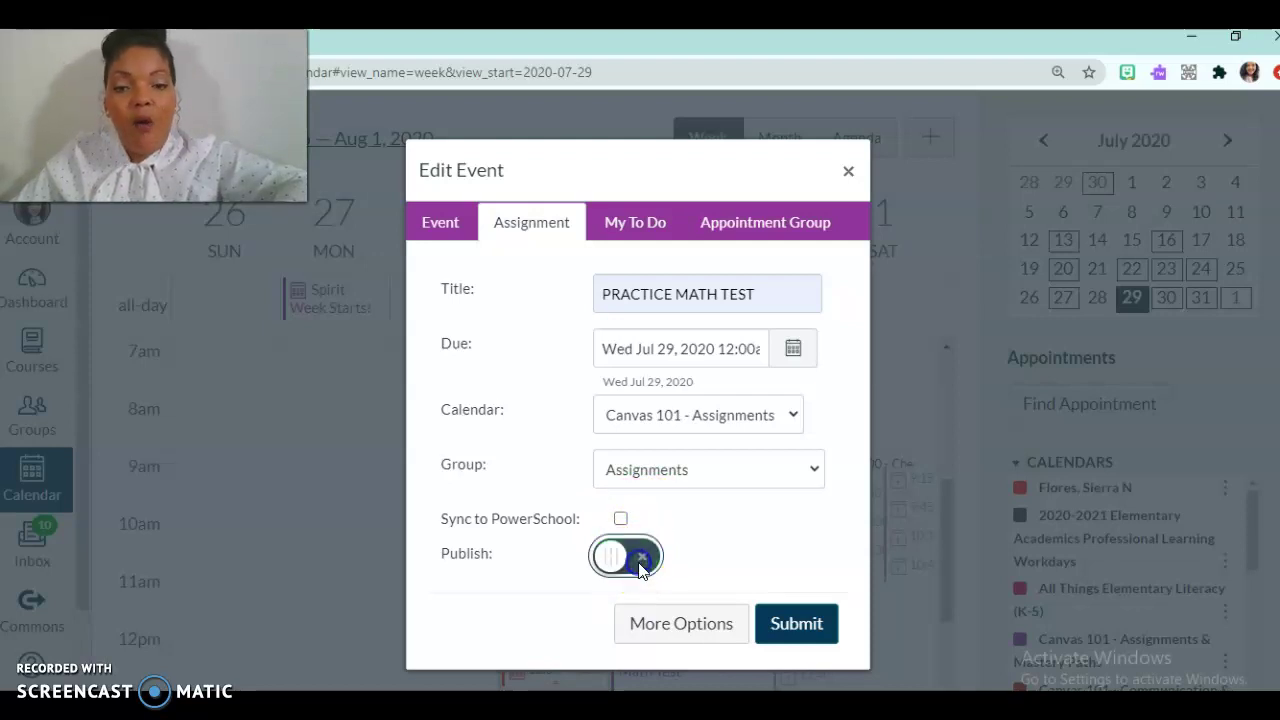
Open the assignment's full options and change its title to GOOGLE SLIDES practice.
click(716, 630)
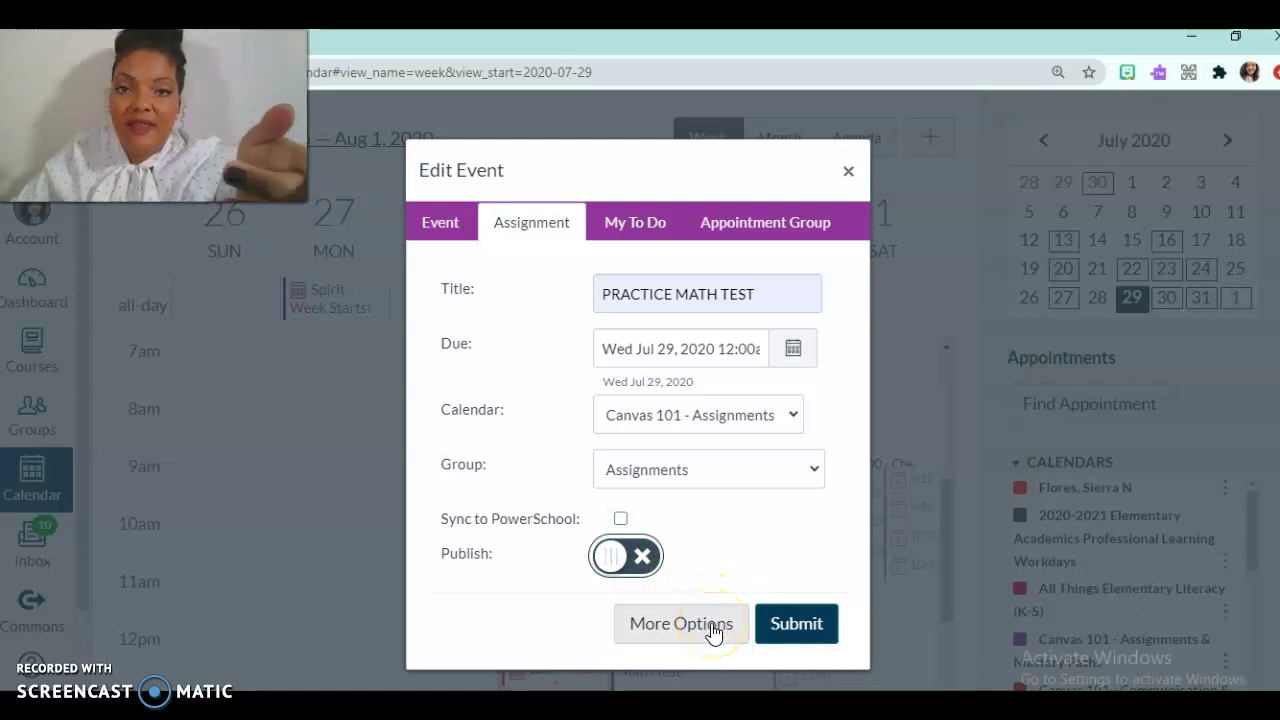
click(704, 628)
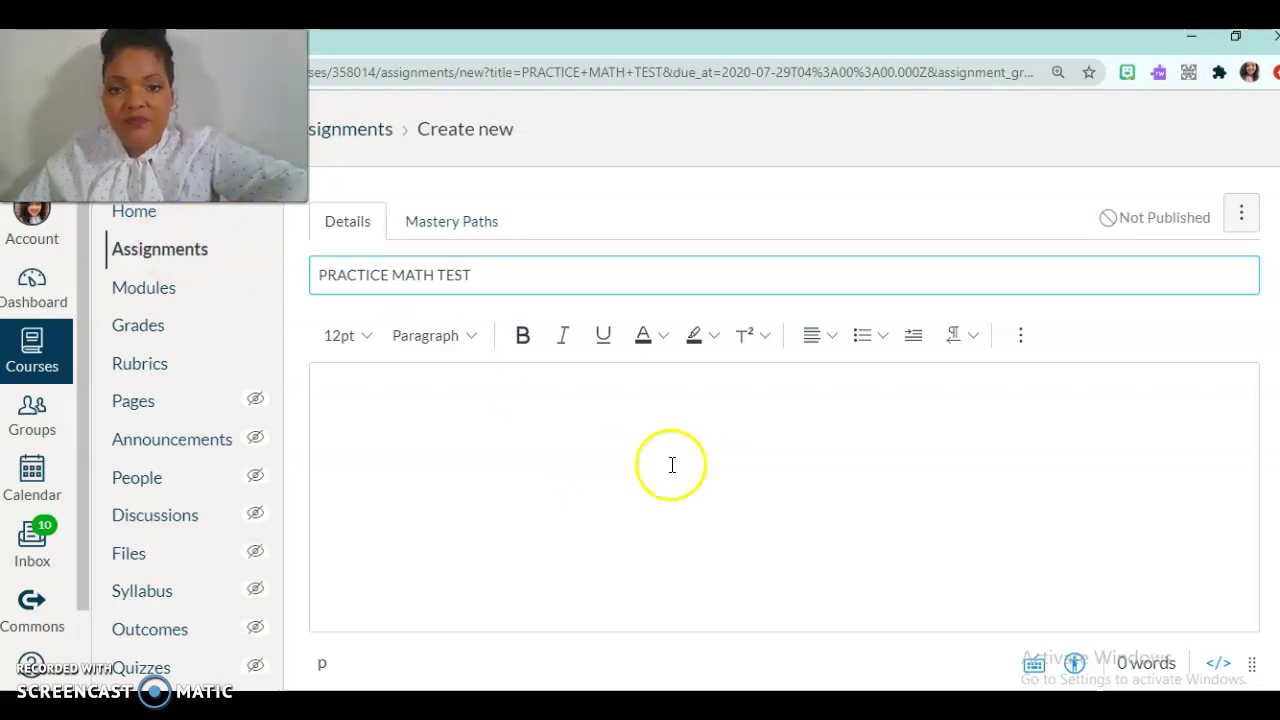
click(742, 469)
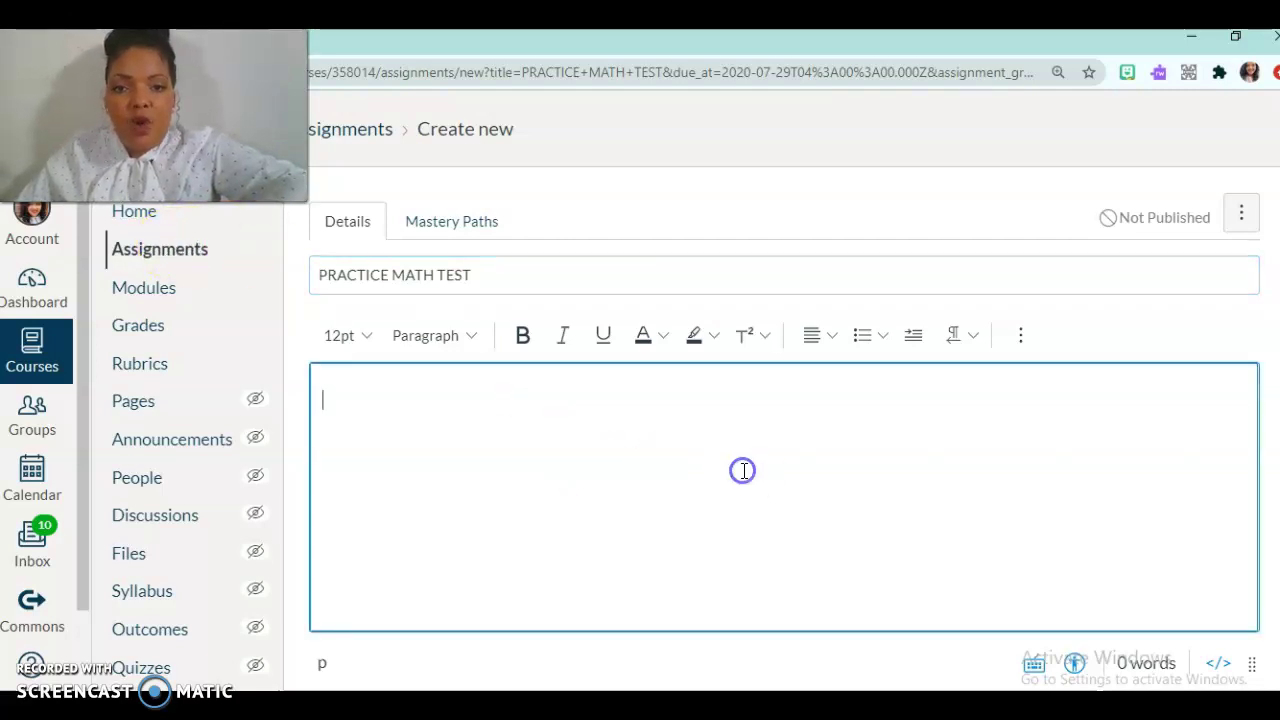
triple_click(446, 277)
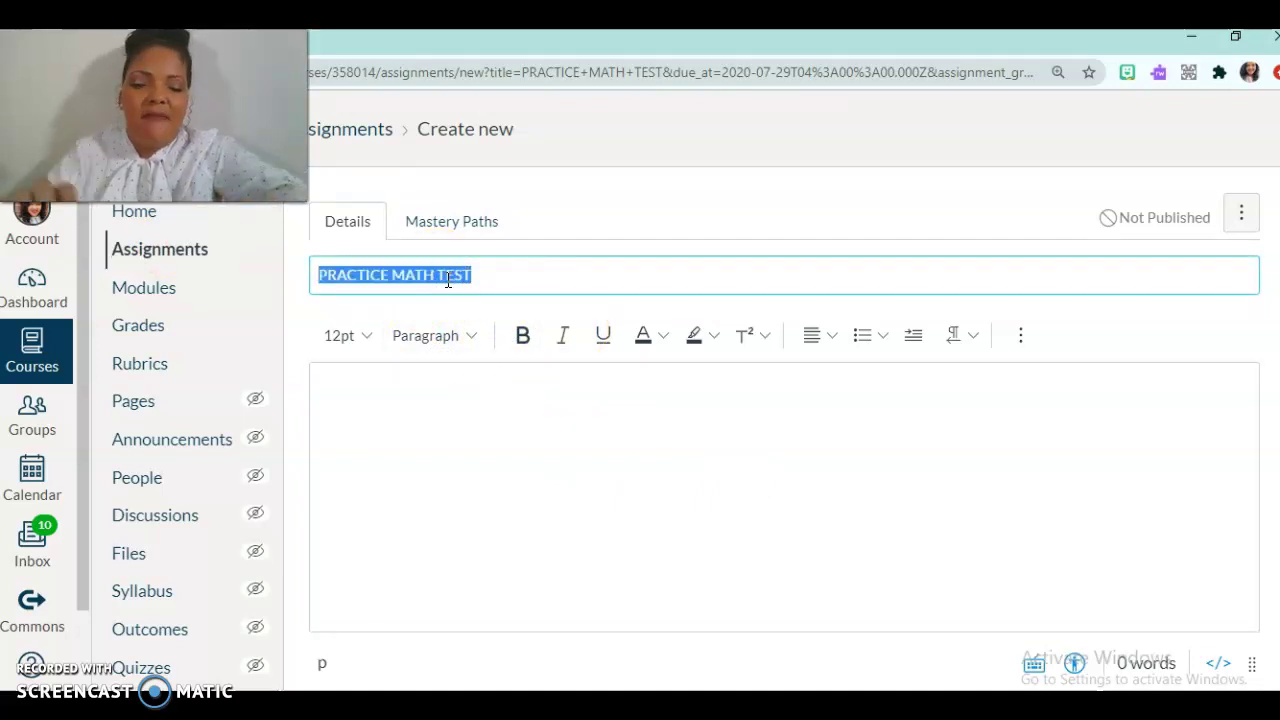
text(Go)
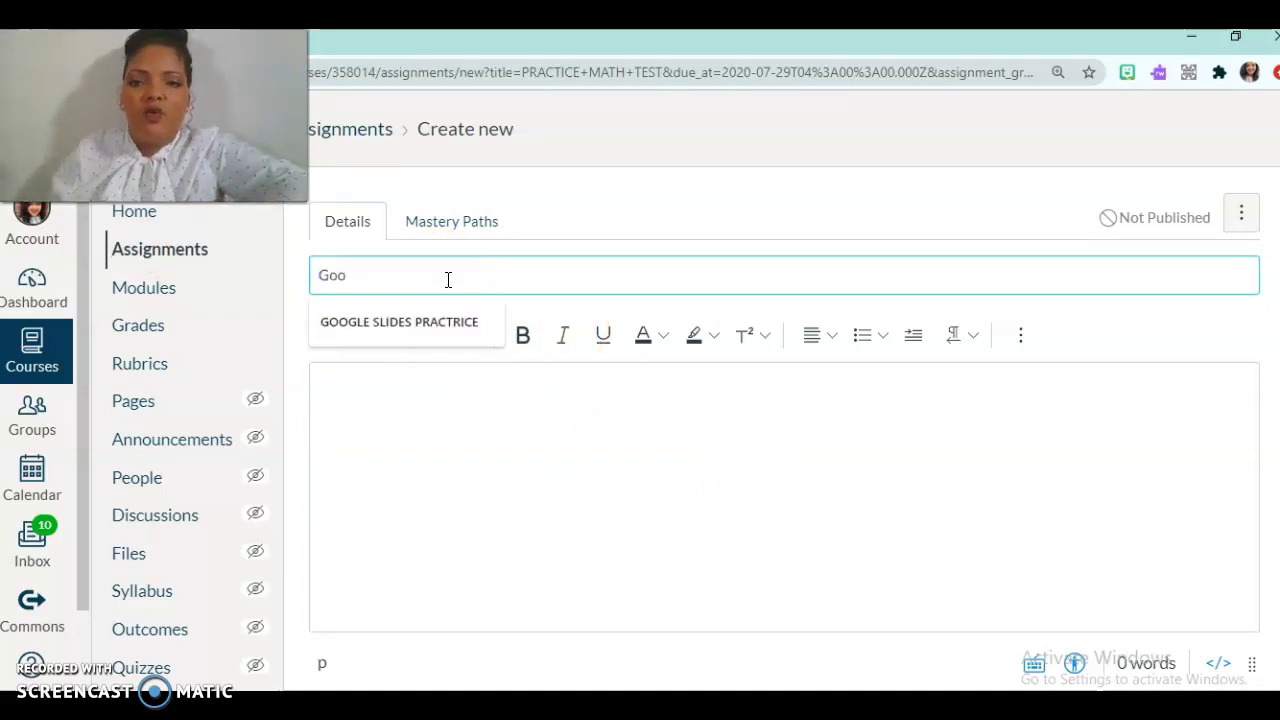
text(o)
click(443, 323)
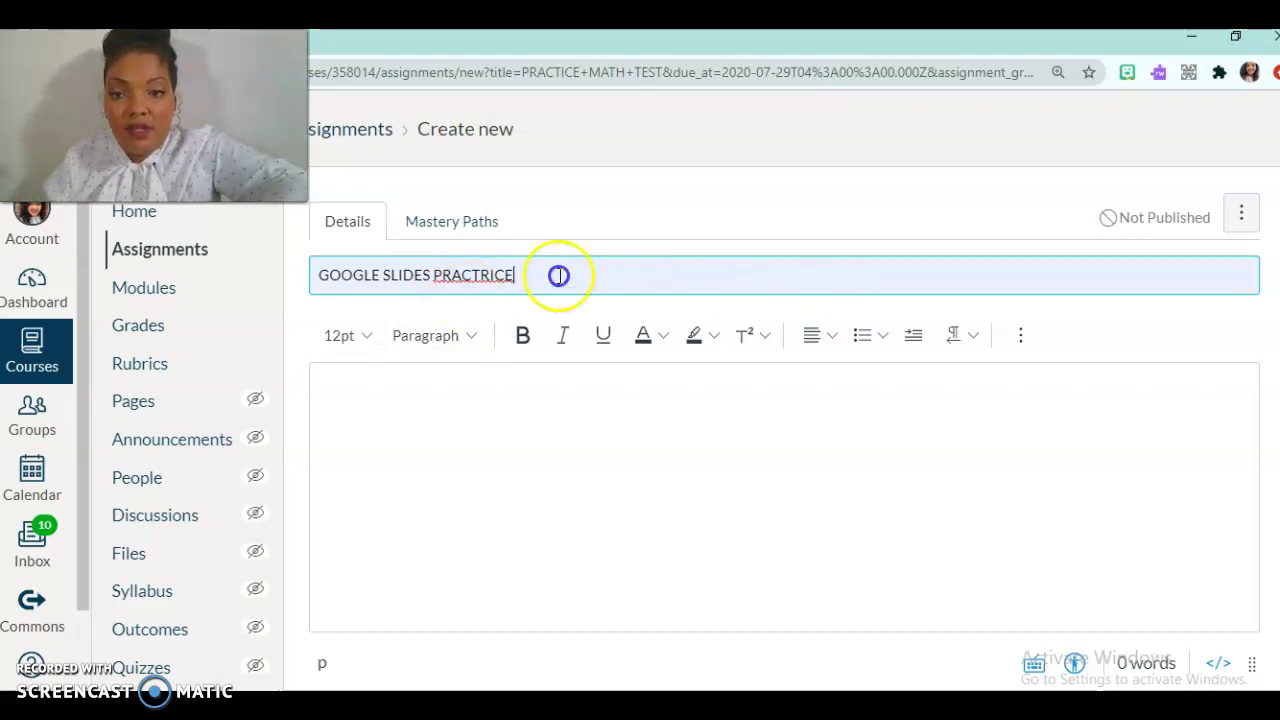
double_click(460, 275)
text(pr)
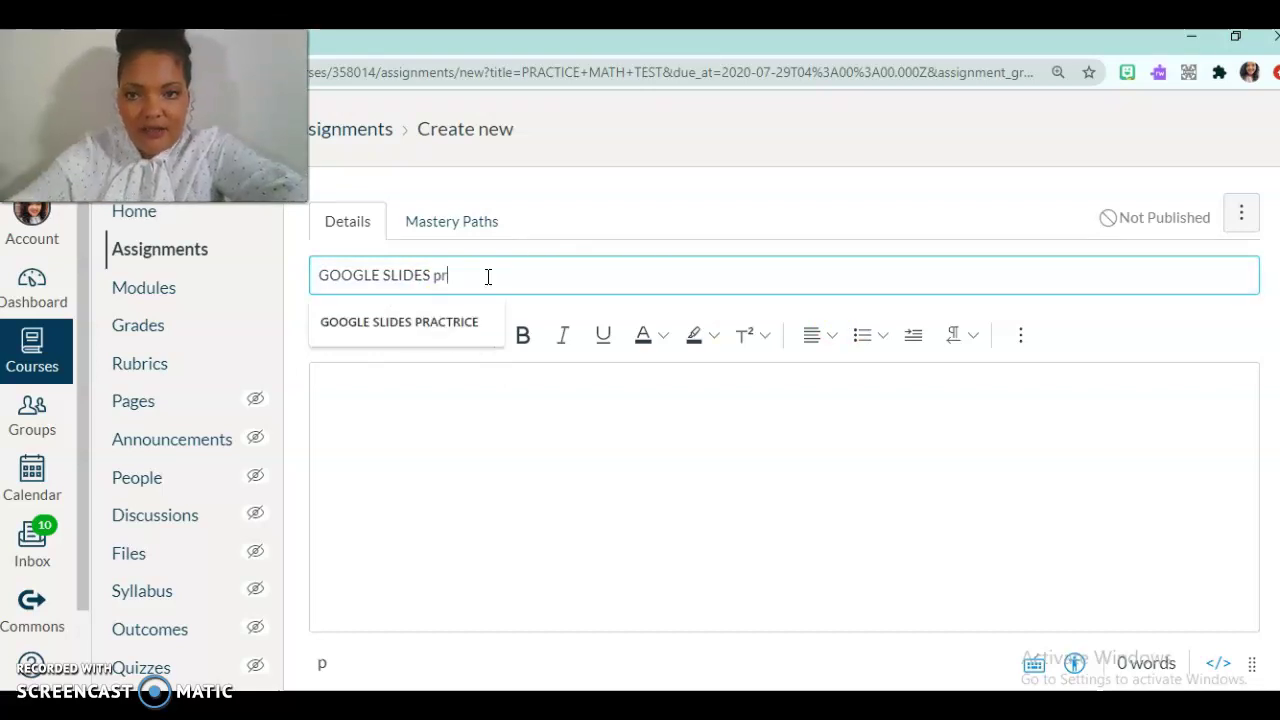
text(actice)
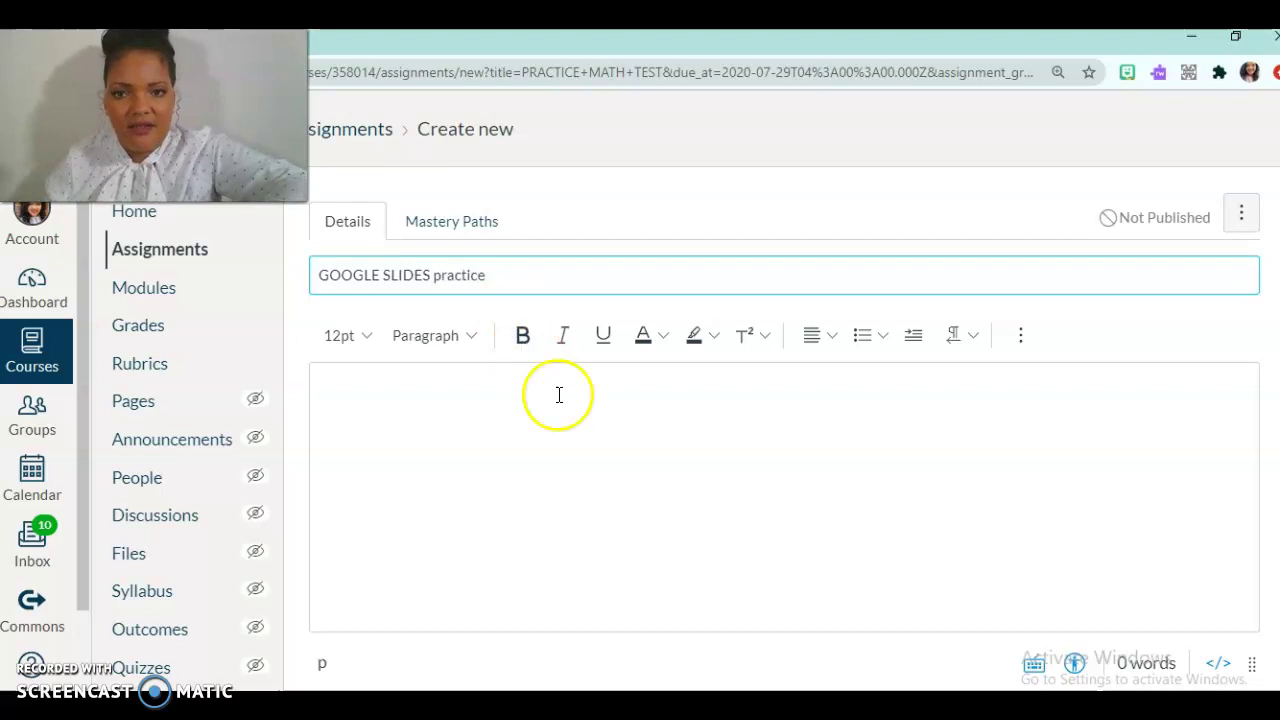
Embed the Google Slides Scavenger Hunt document from Google Drive in the assignment's description, allowing link access.
click(594, 431)
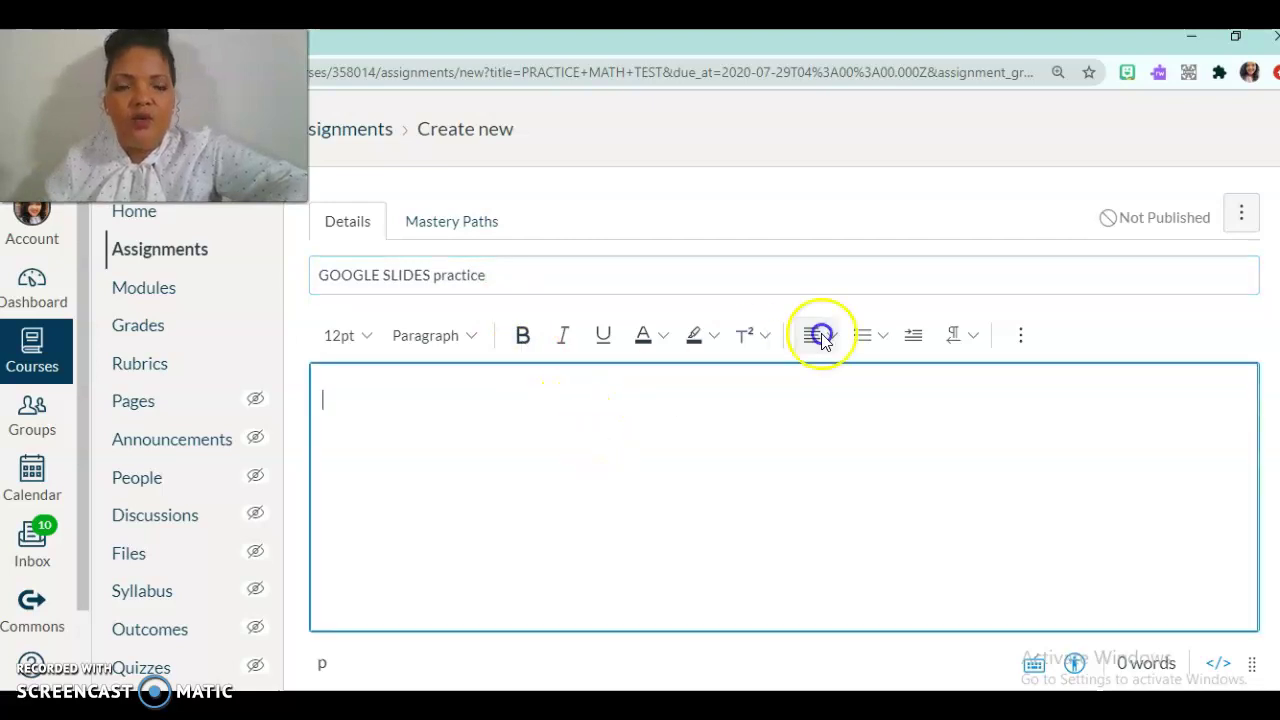
click(1024, 340)
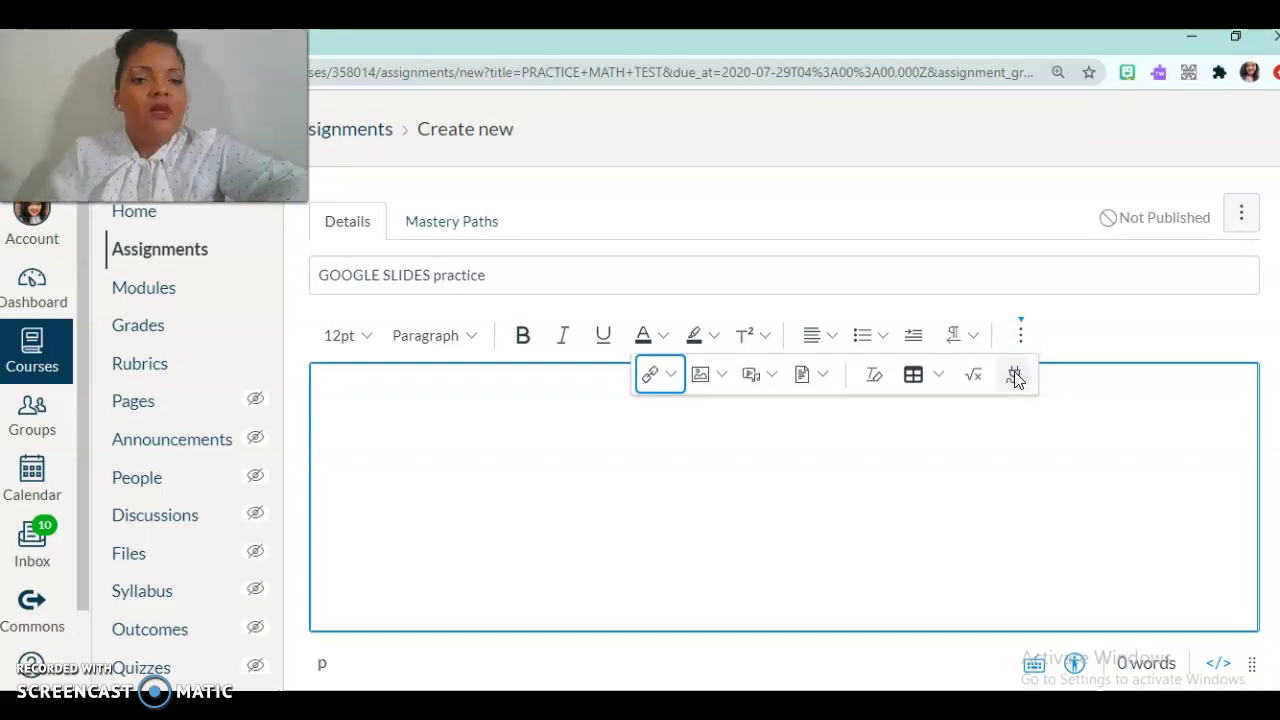
click(1014, 374)
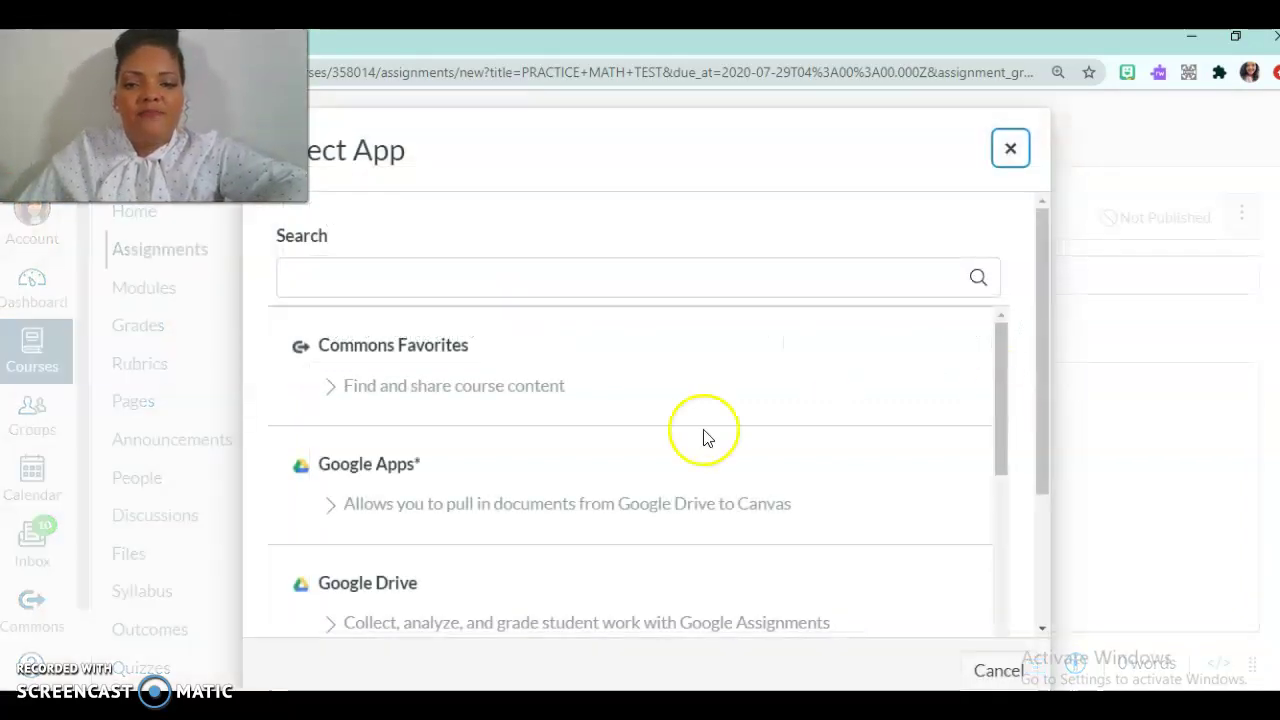
click(375, 583)
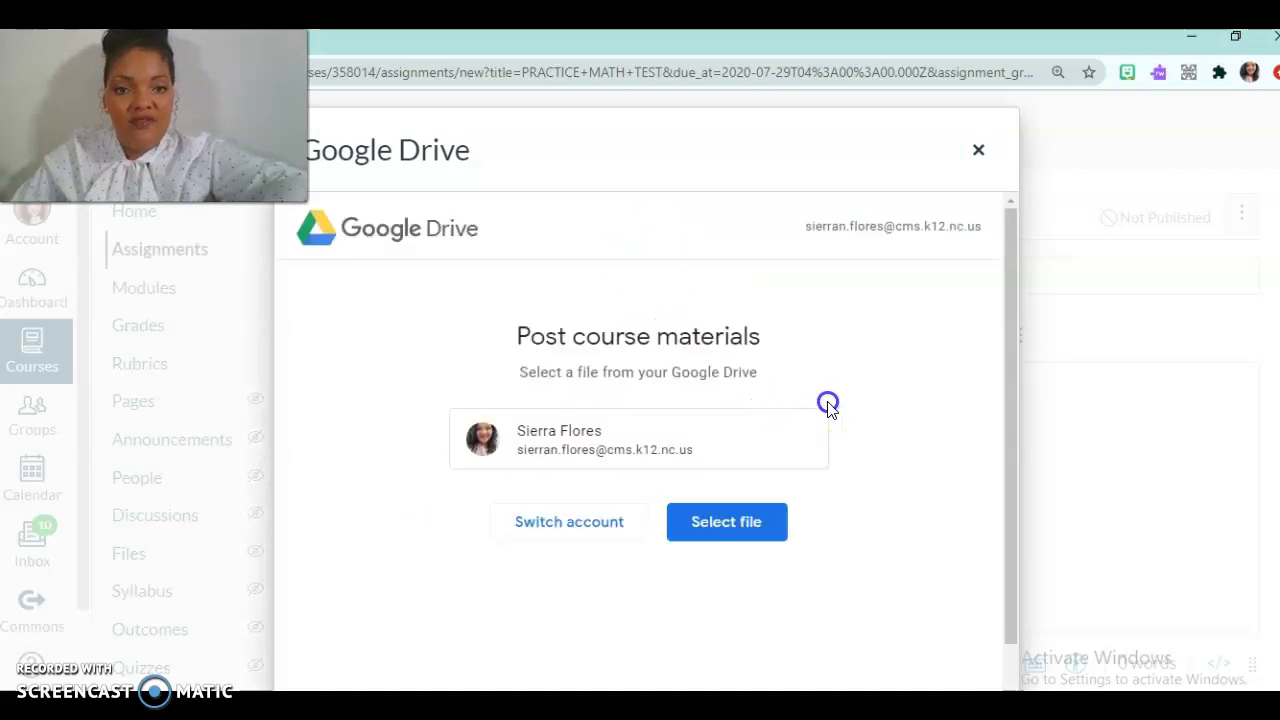
click(729, 527)
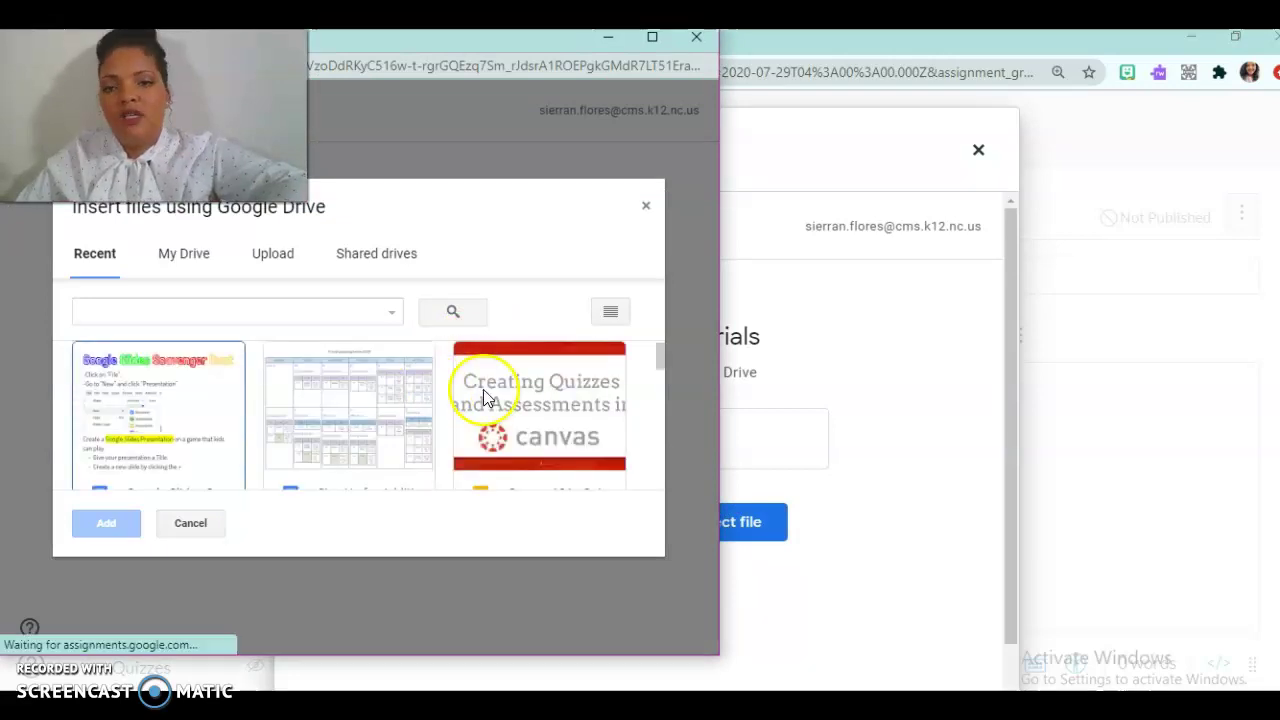
double_click(195, 392)
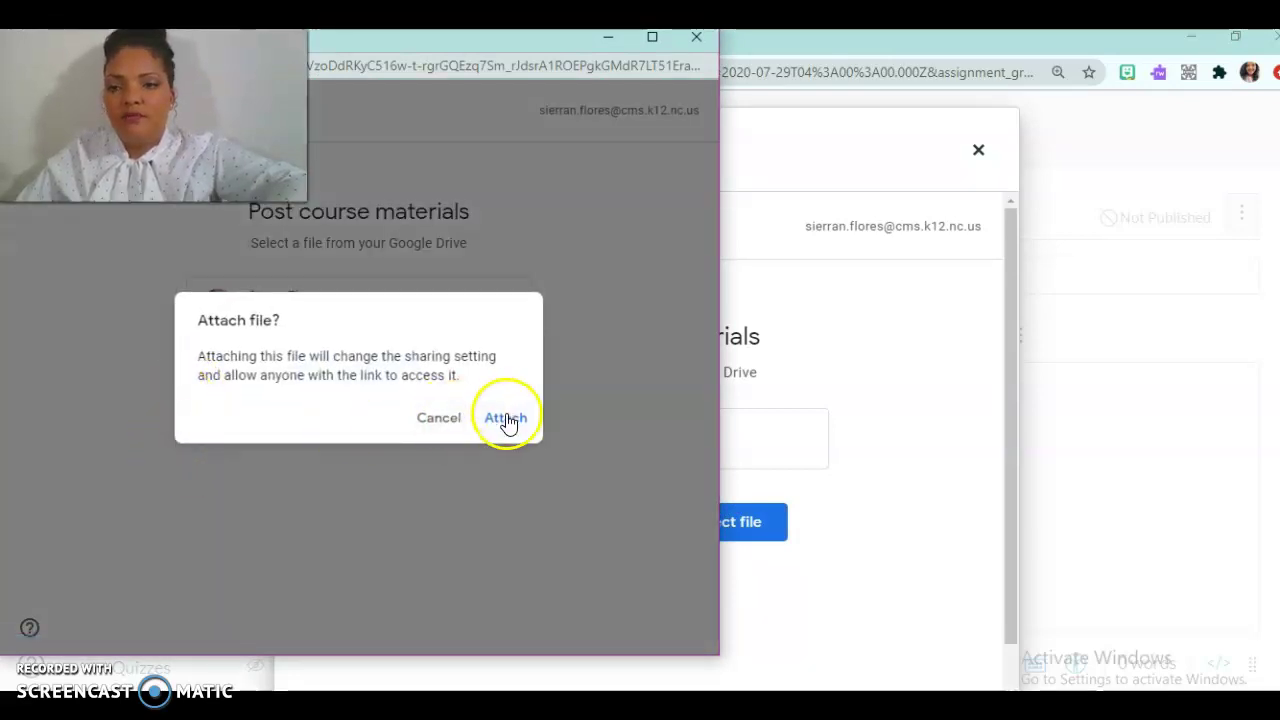
click(503, 416)
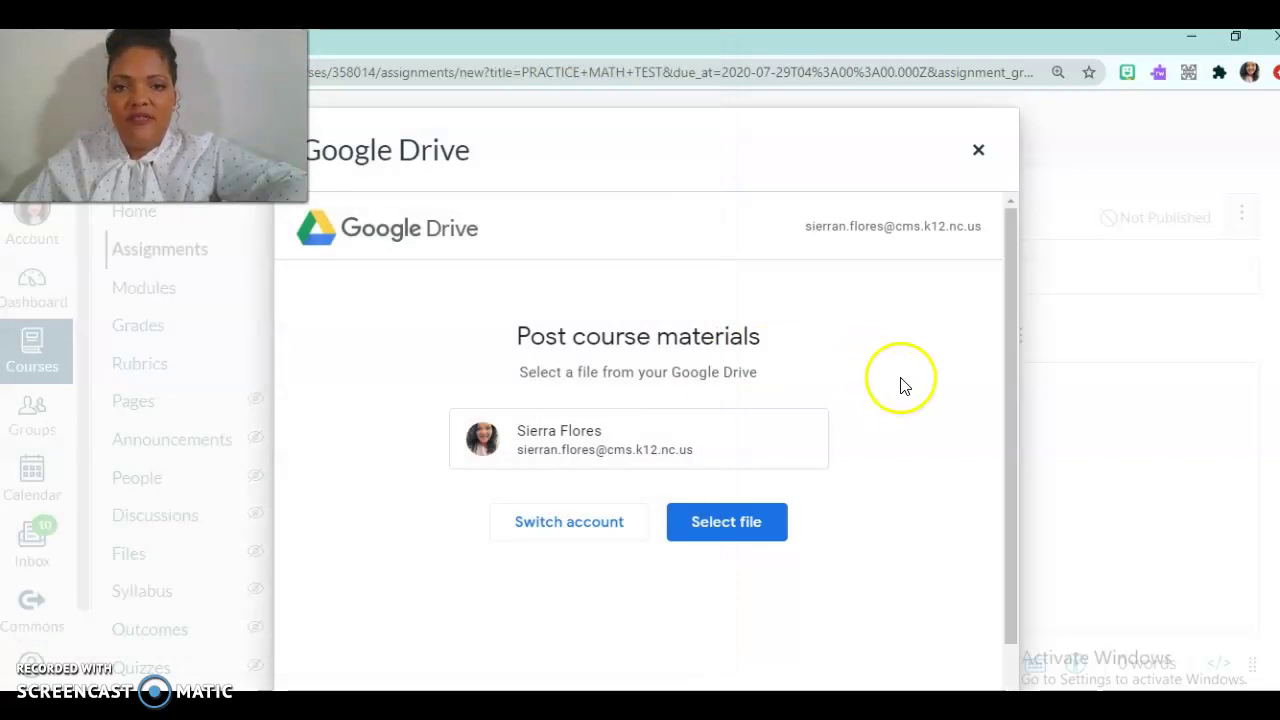
scroll(1086, 318, down, 5)
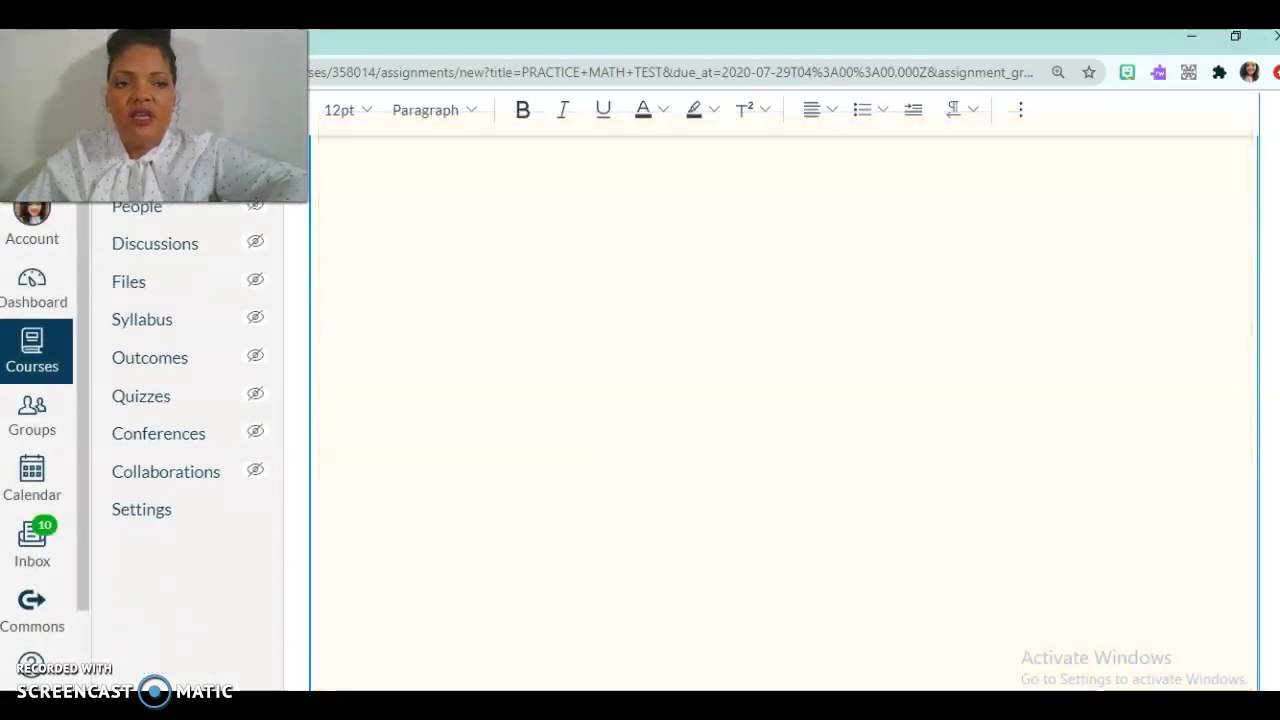
Set the assignment's points to 50 and exclude it from counting towards the final grade.
scroll(686, 400, up, 2)
scroll(686, 400, down, 3)
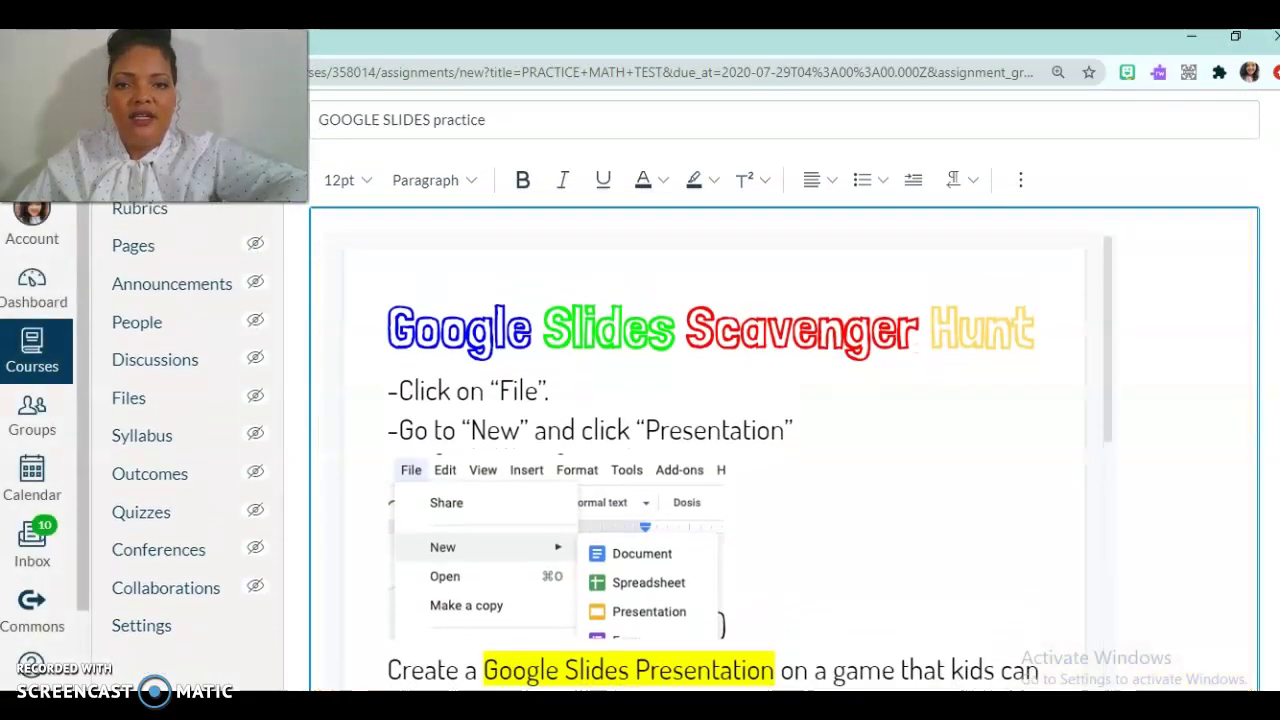
scroll(686, 400, down, 6)
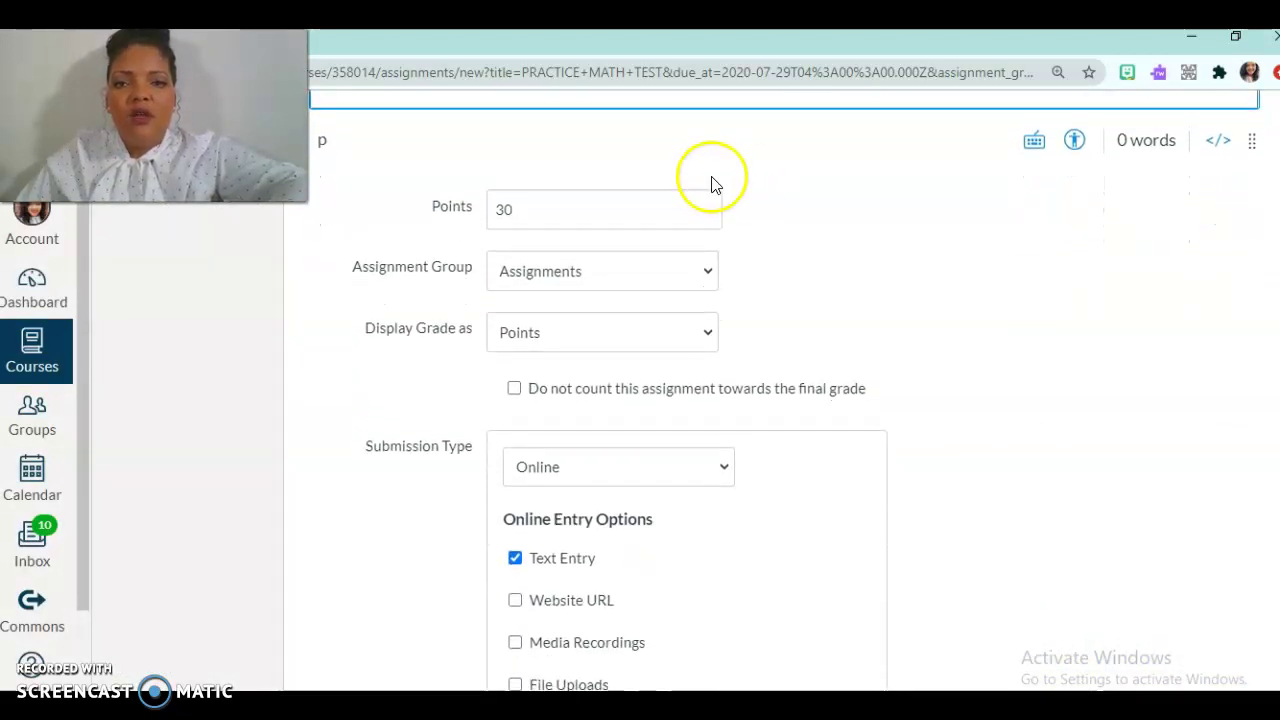
double_click(632, 207)
text(50)
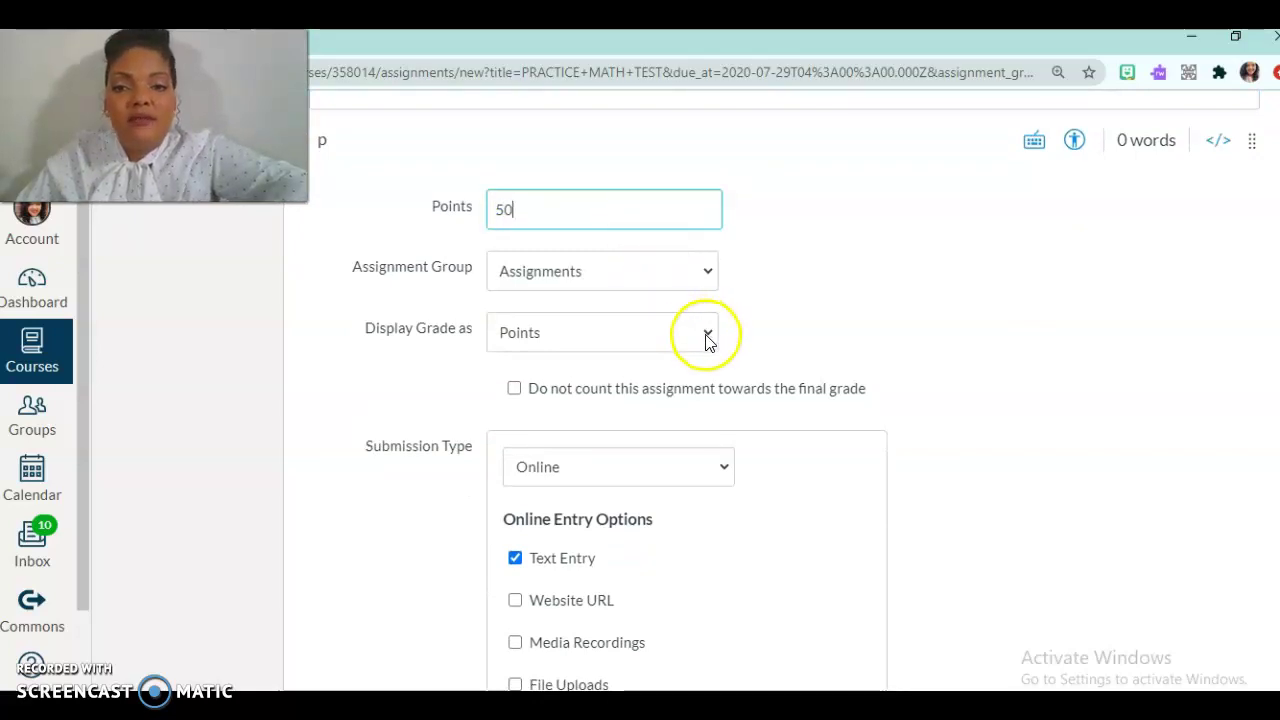
click(835, 343)
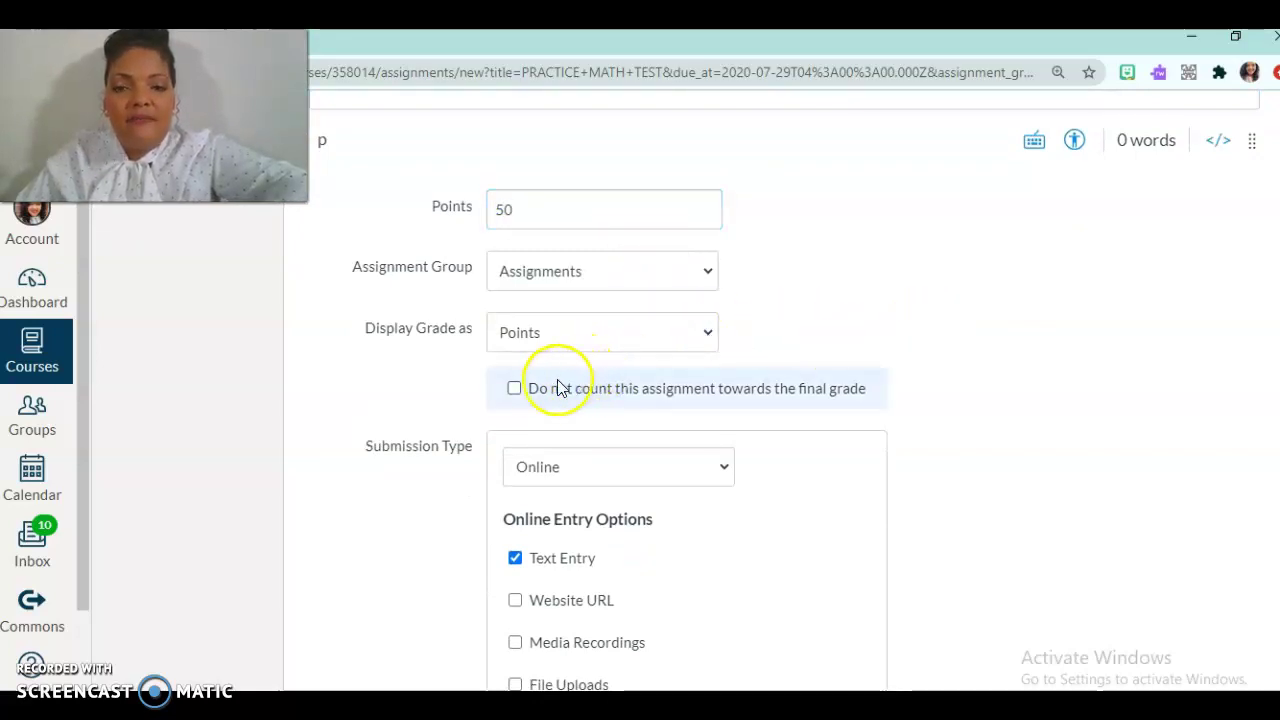
click(514, 389)
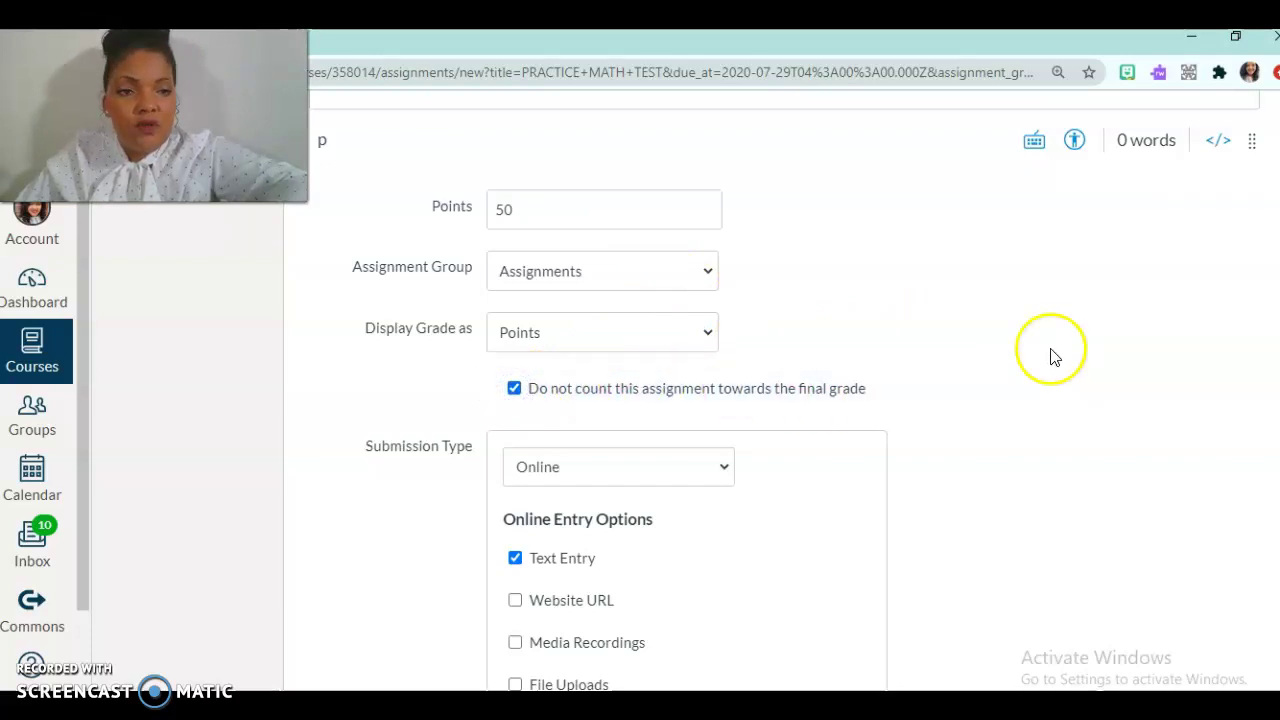
Try the No Submission type for the assignment and set the submission type back to Online.
scroll(780, 400, down, 3)
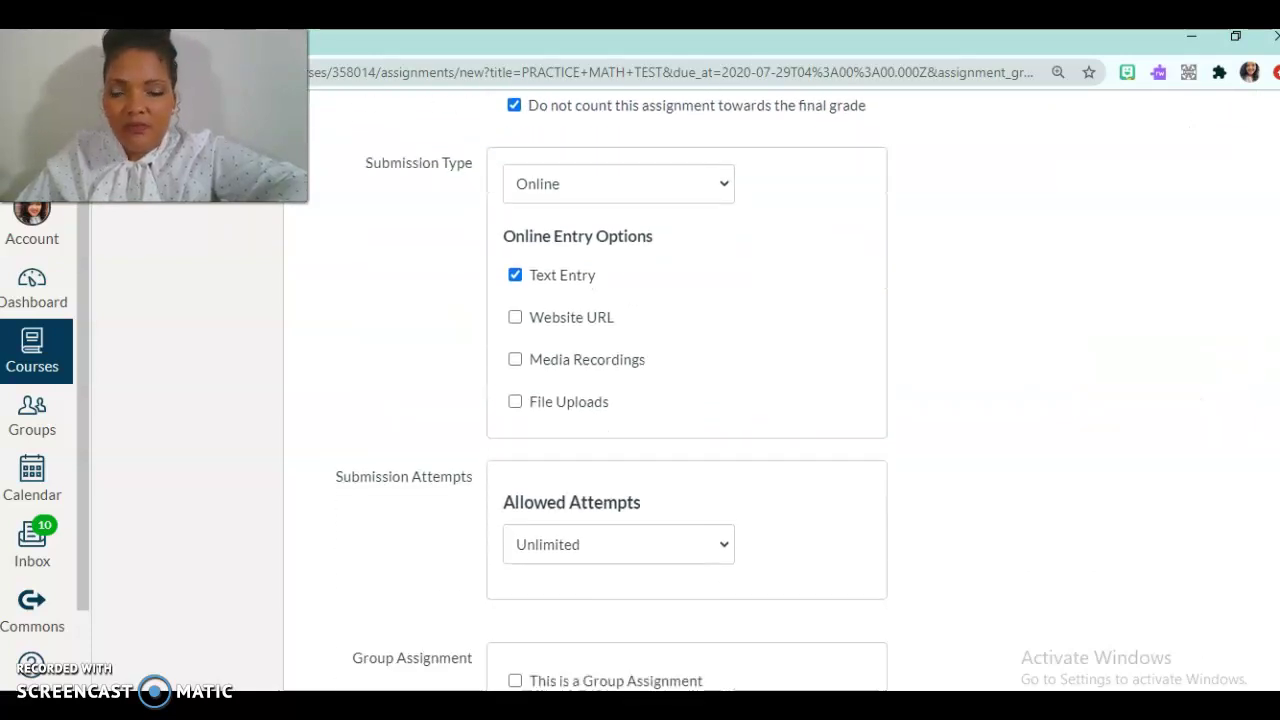
click(718, 184)
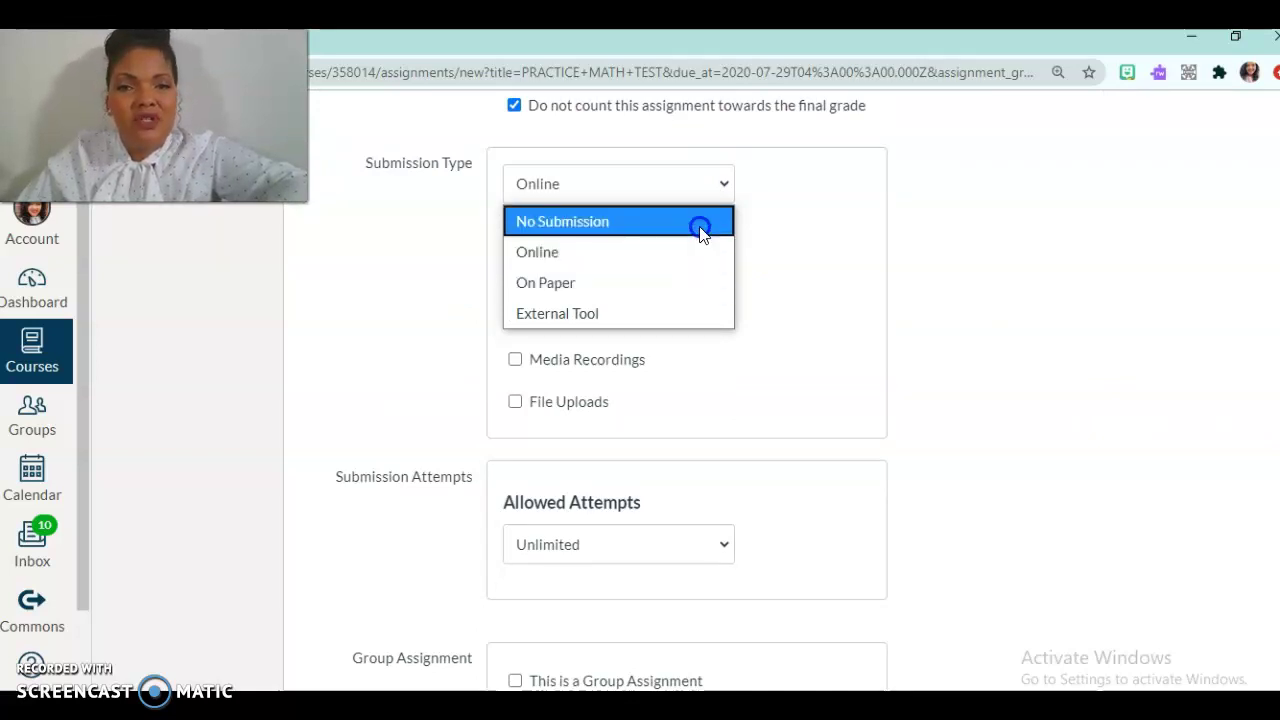
click(700, 222)
click(727, 200)
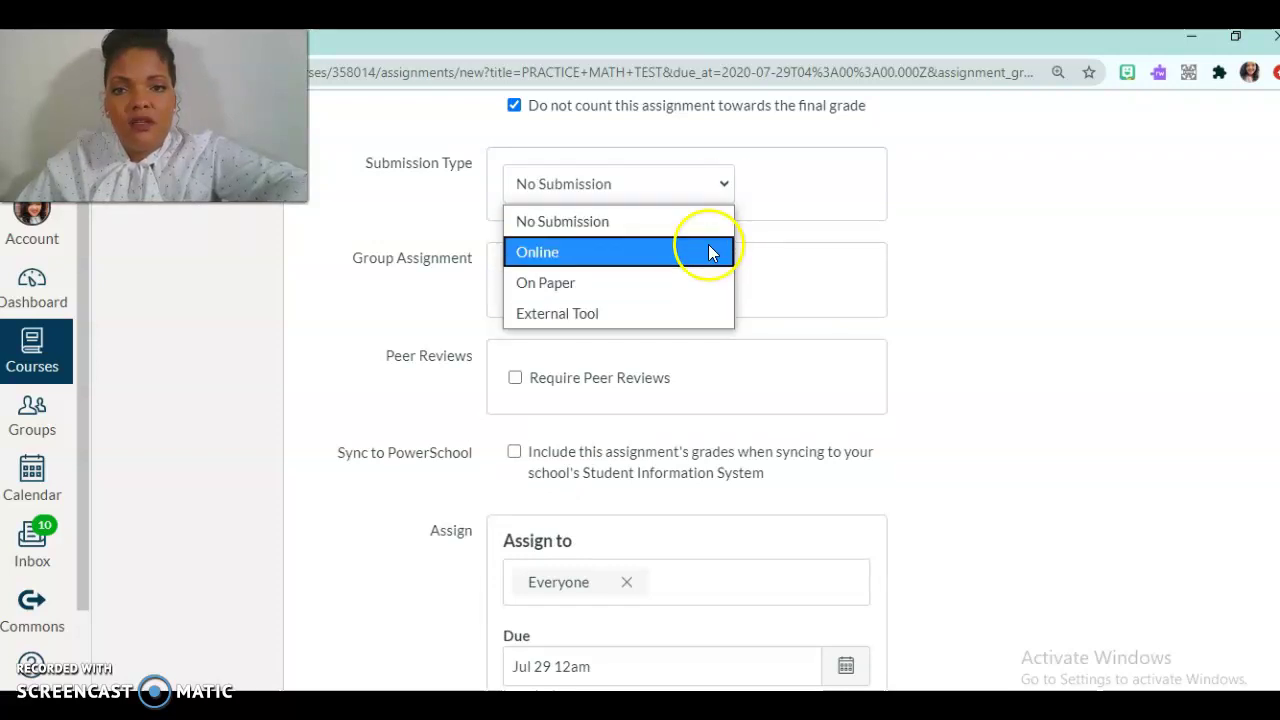
click(706, 250)
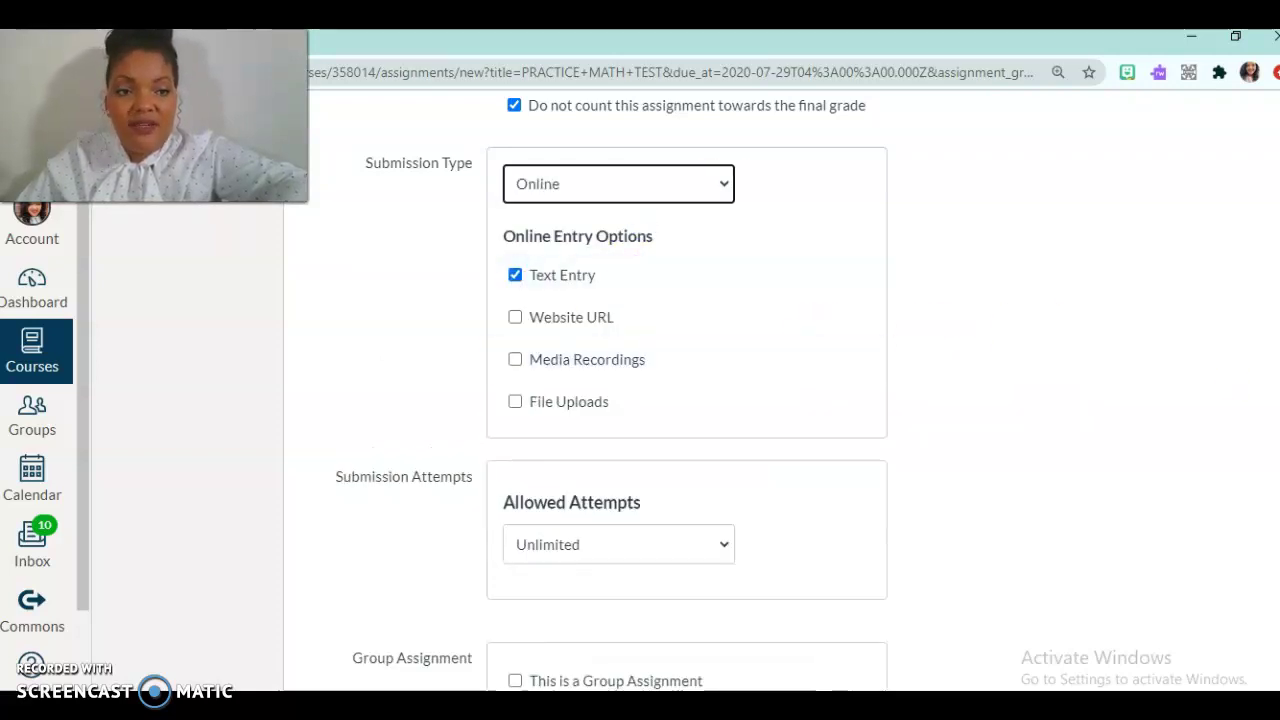
Limit the assignment's allowed submission attempts to 3.
scroll(800, 190, down, 3)
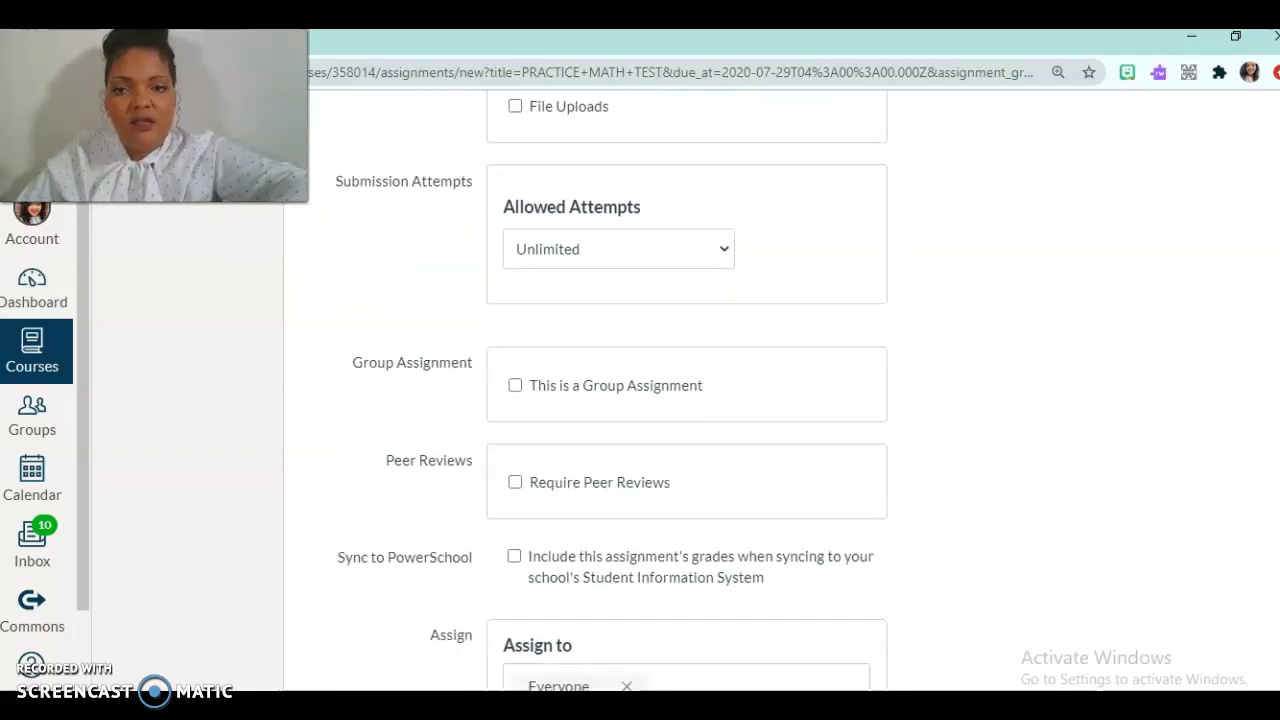
click(728, 249)
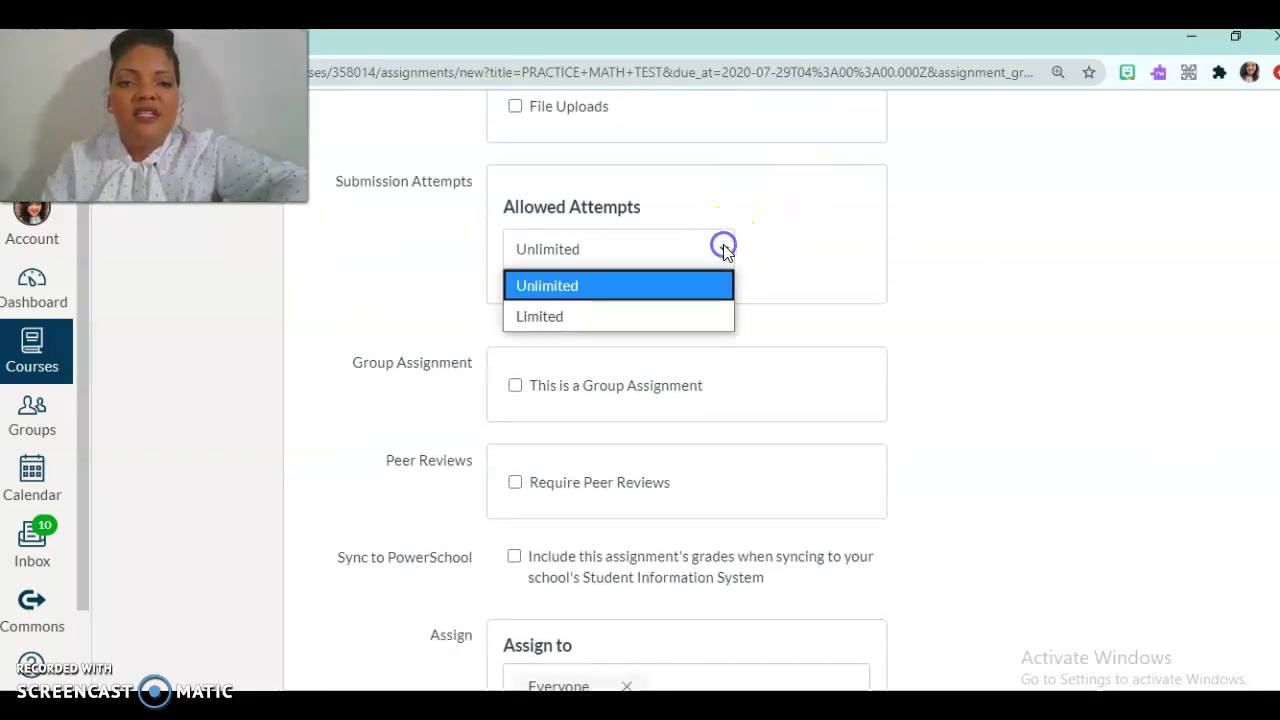
click(669, 316)
click(698, 329)
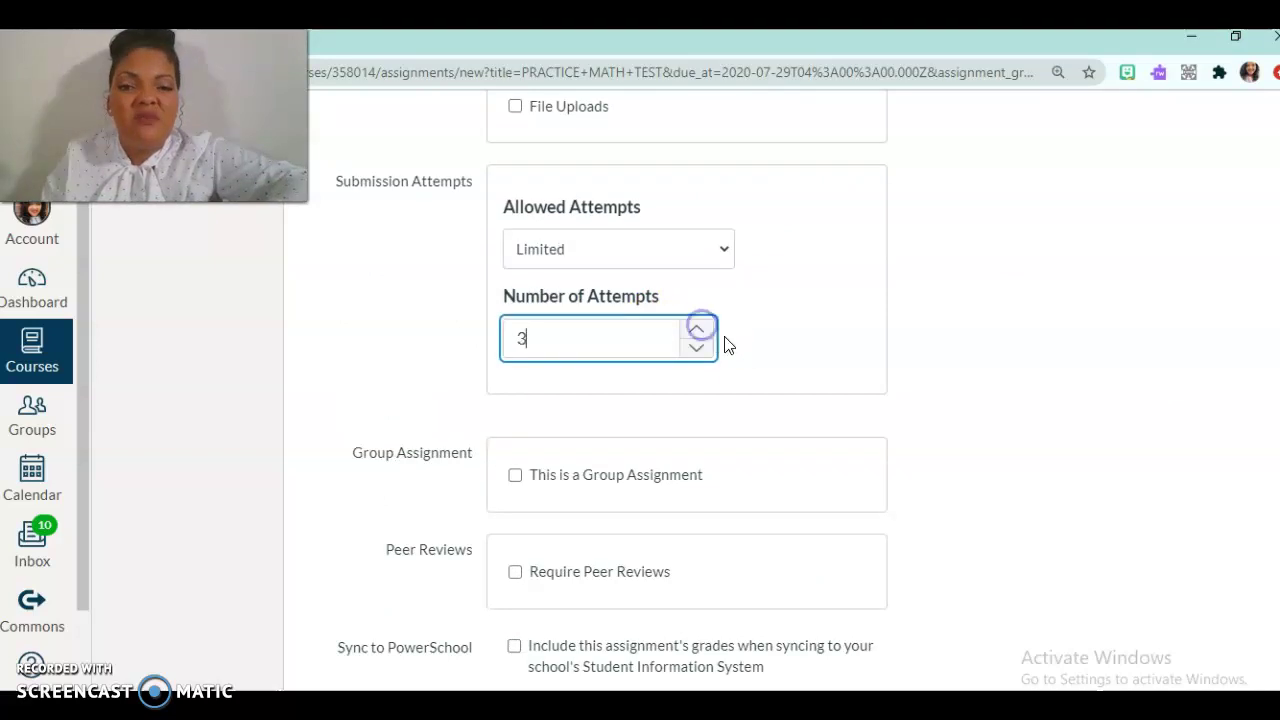
click(1195, 515)
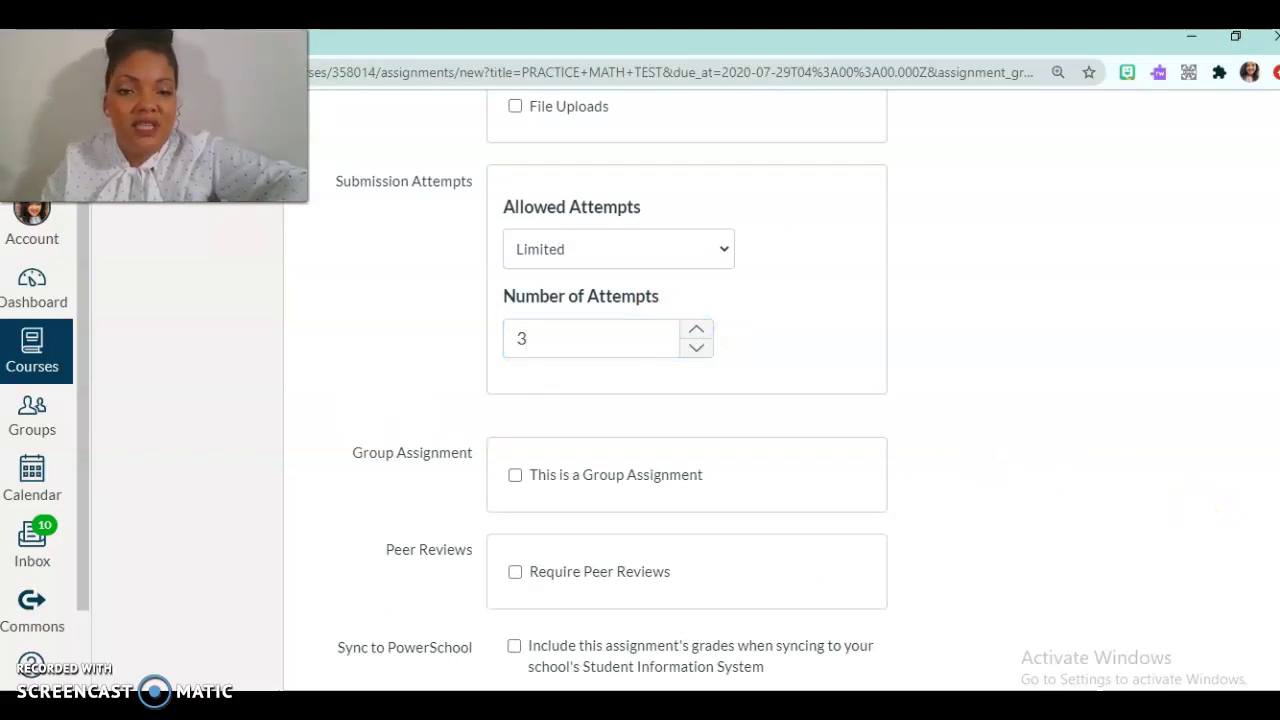
Check which sections and students the assignment can be assigned to, keep it assigned to Everyone, and save and publish it.
scroll(1195, 515, down, 3)
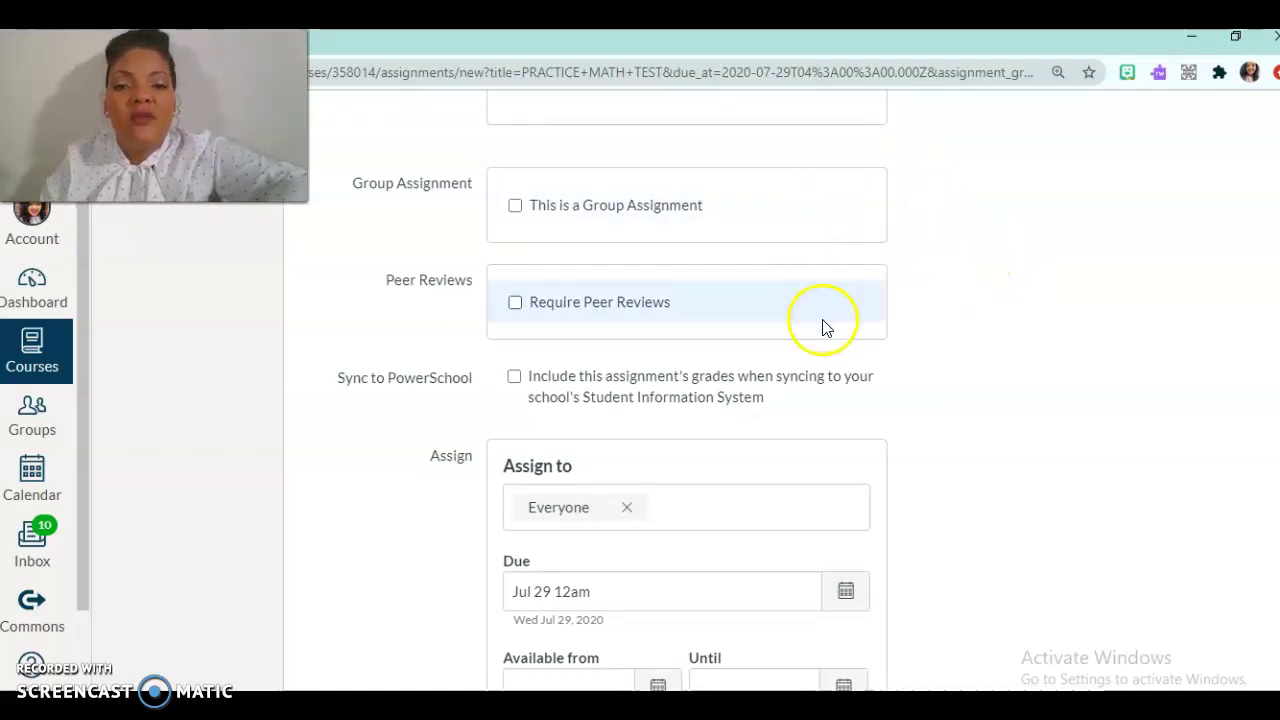
scroll(785, 390, down, 2)
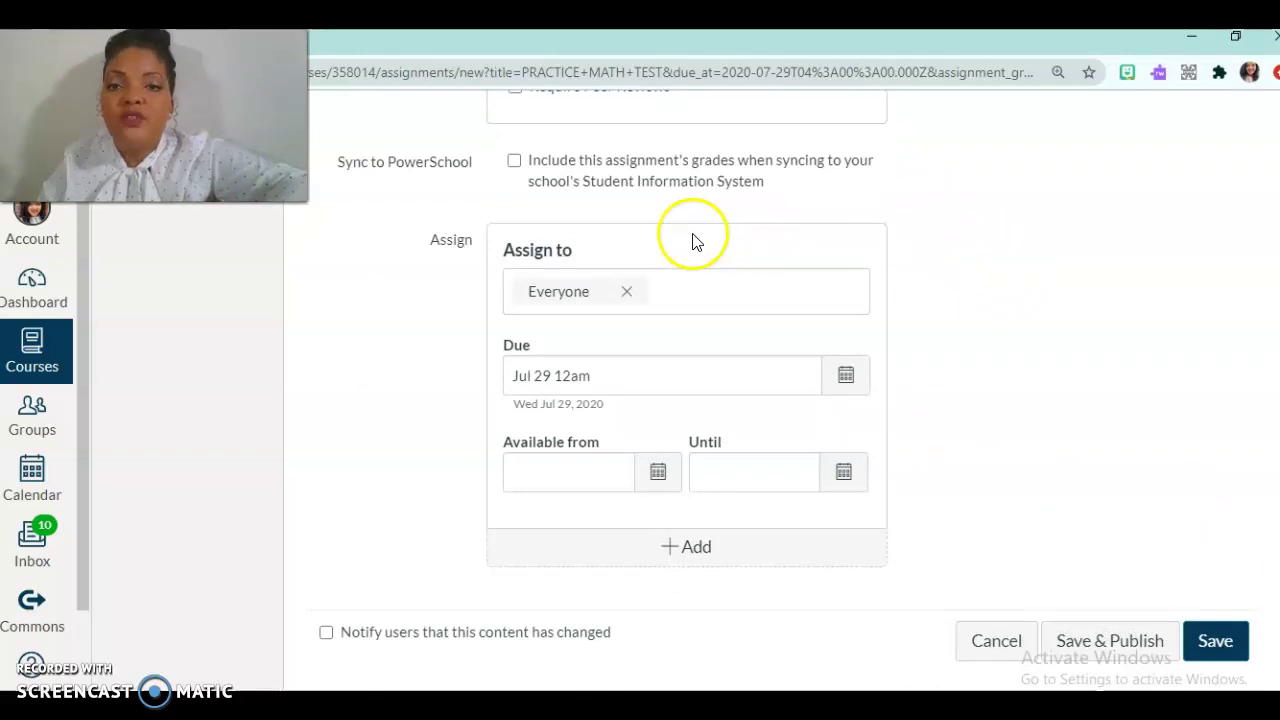
click(679, 293)
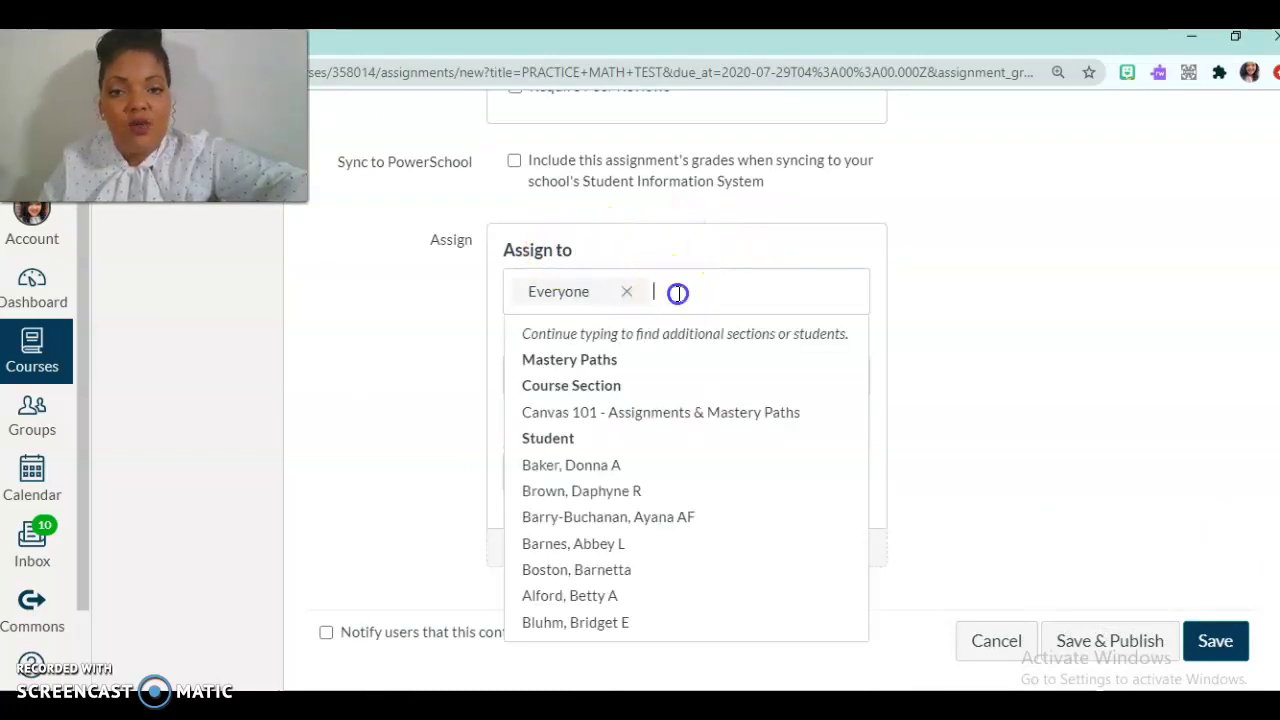
click(600, 373)
click(737, 290)
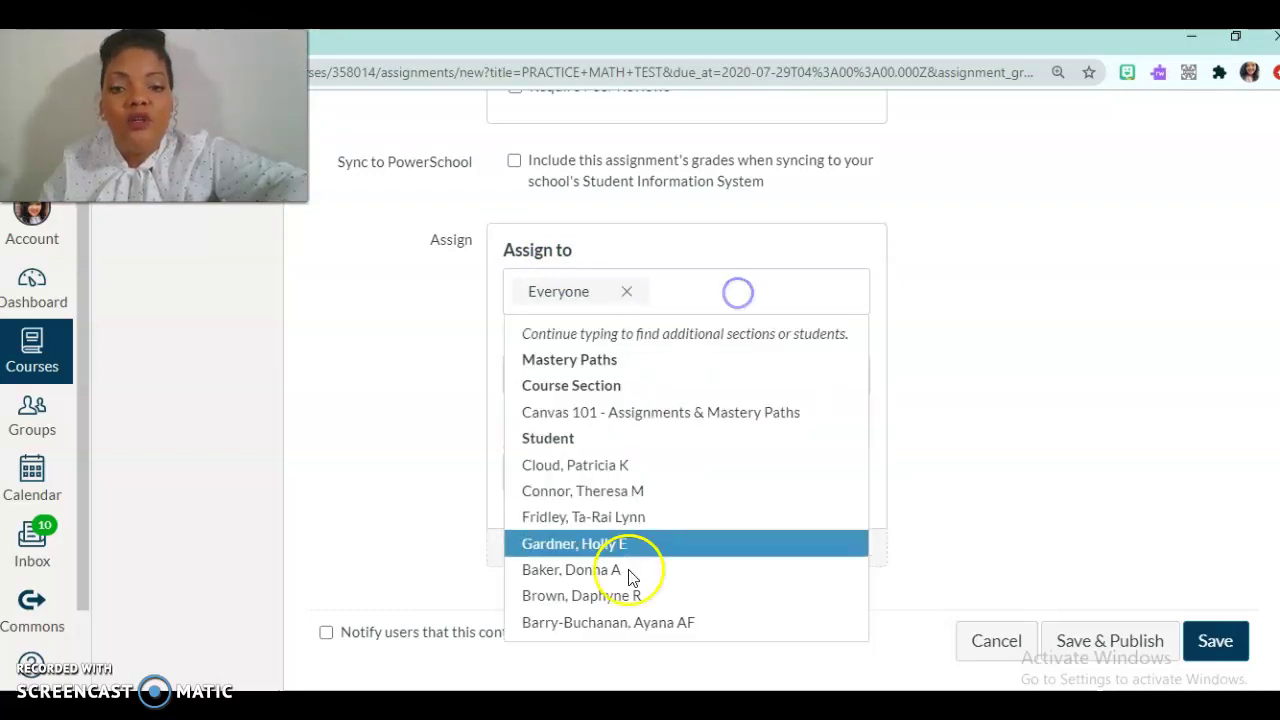
click(957, 404)
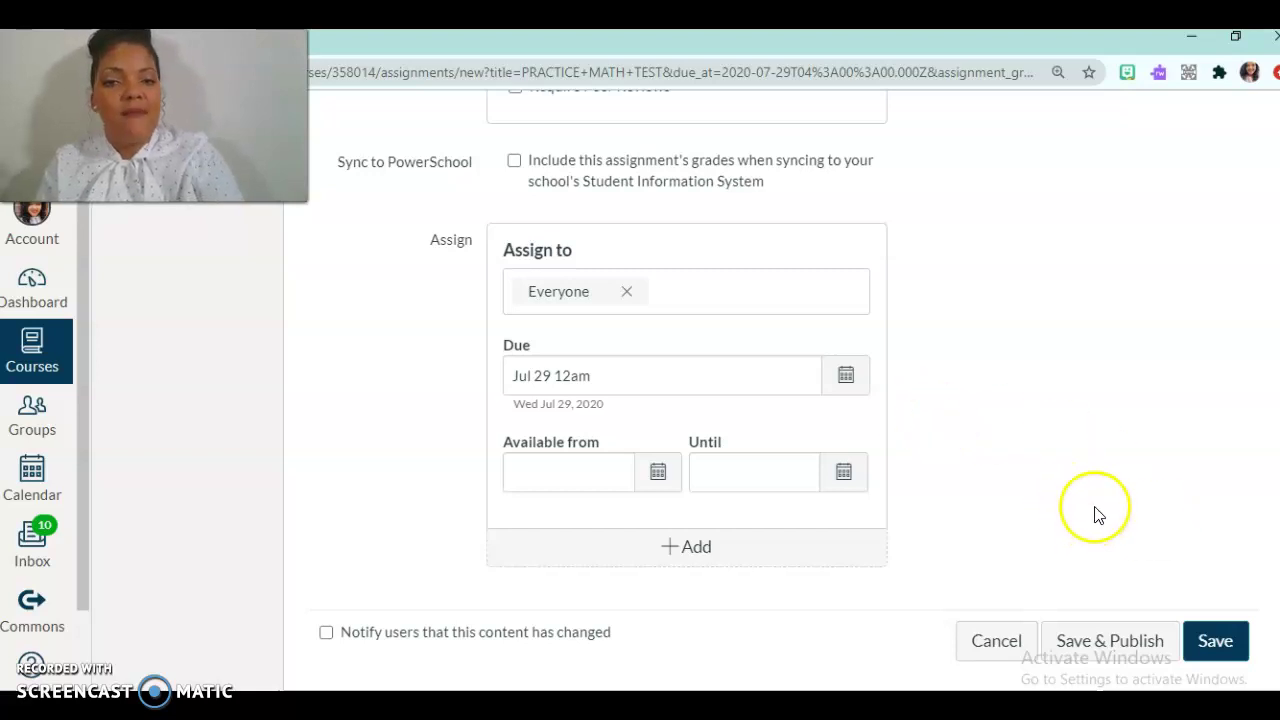
click(1110, 646)
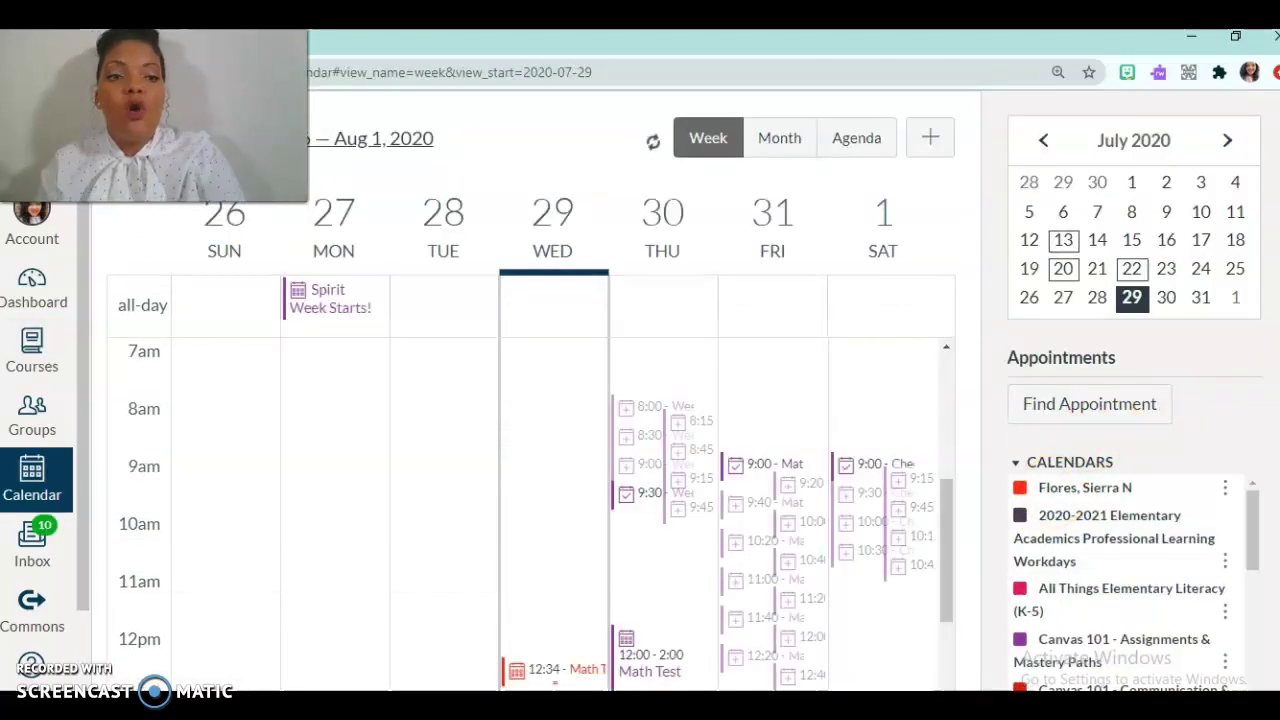
scroll(640, 400, down, 1)
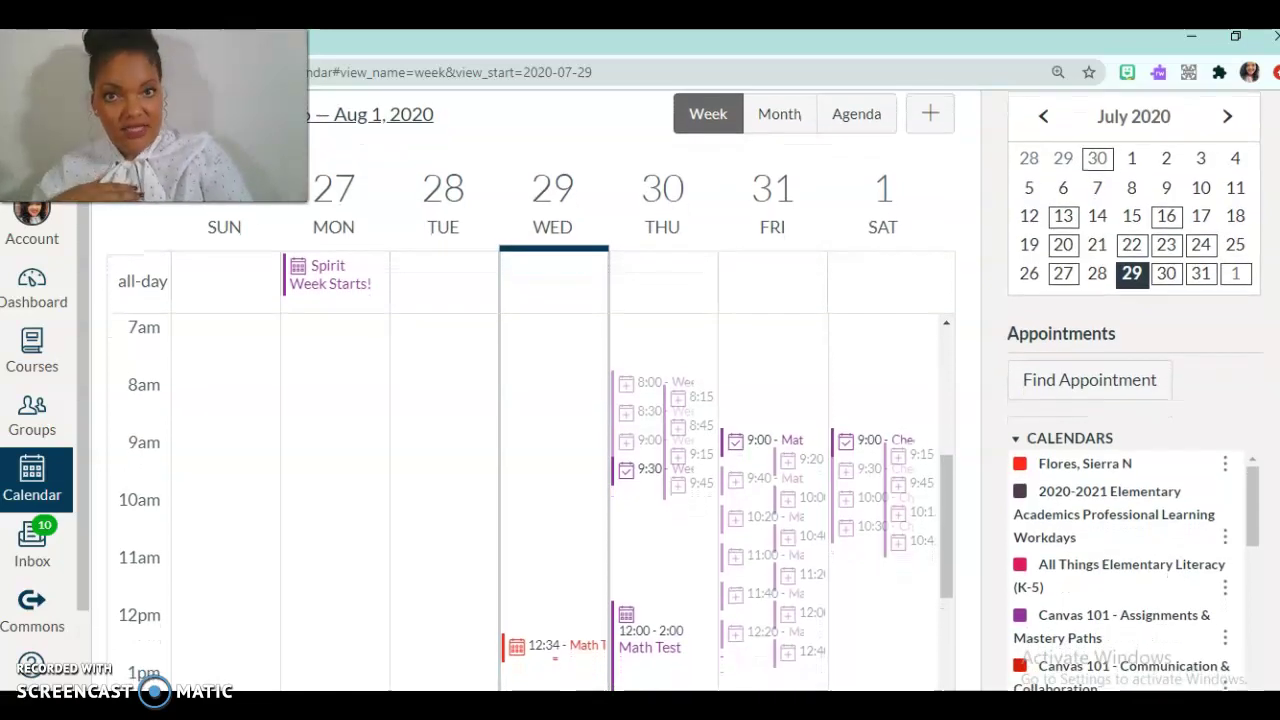
scroll(640, 400, down, 2)
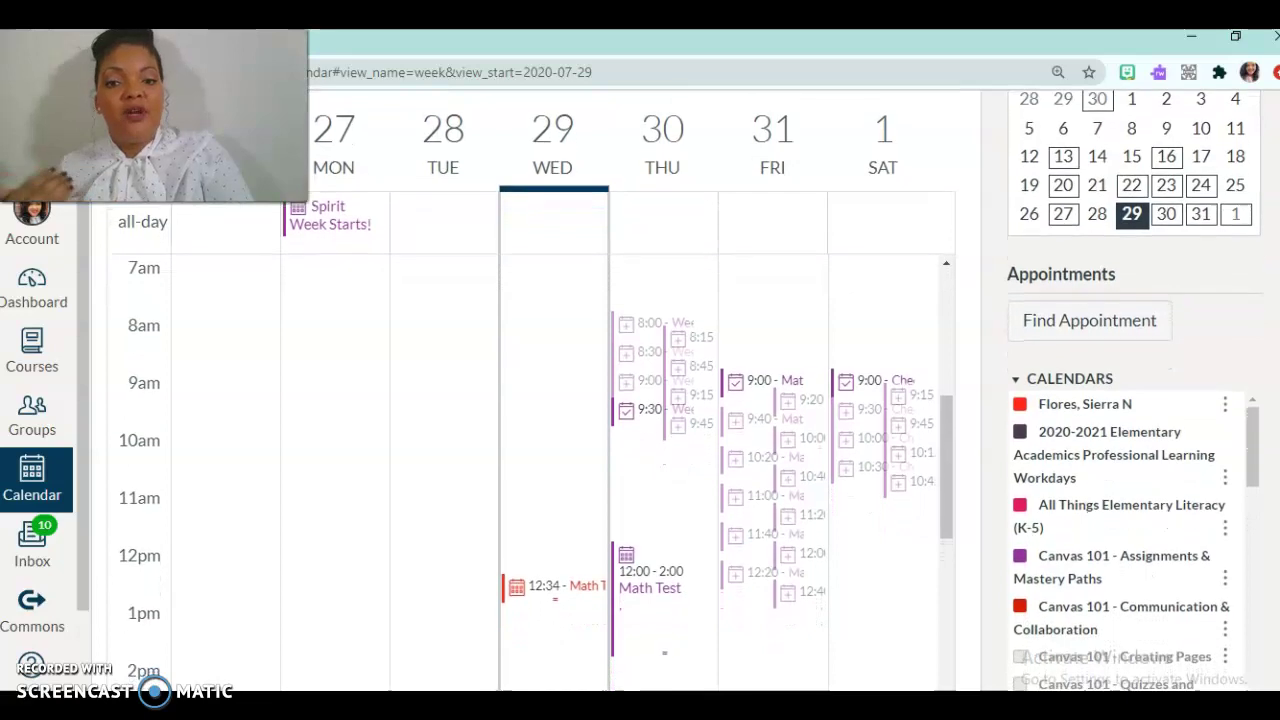
scroll(640, 400, down, 1)
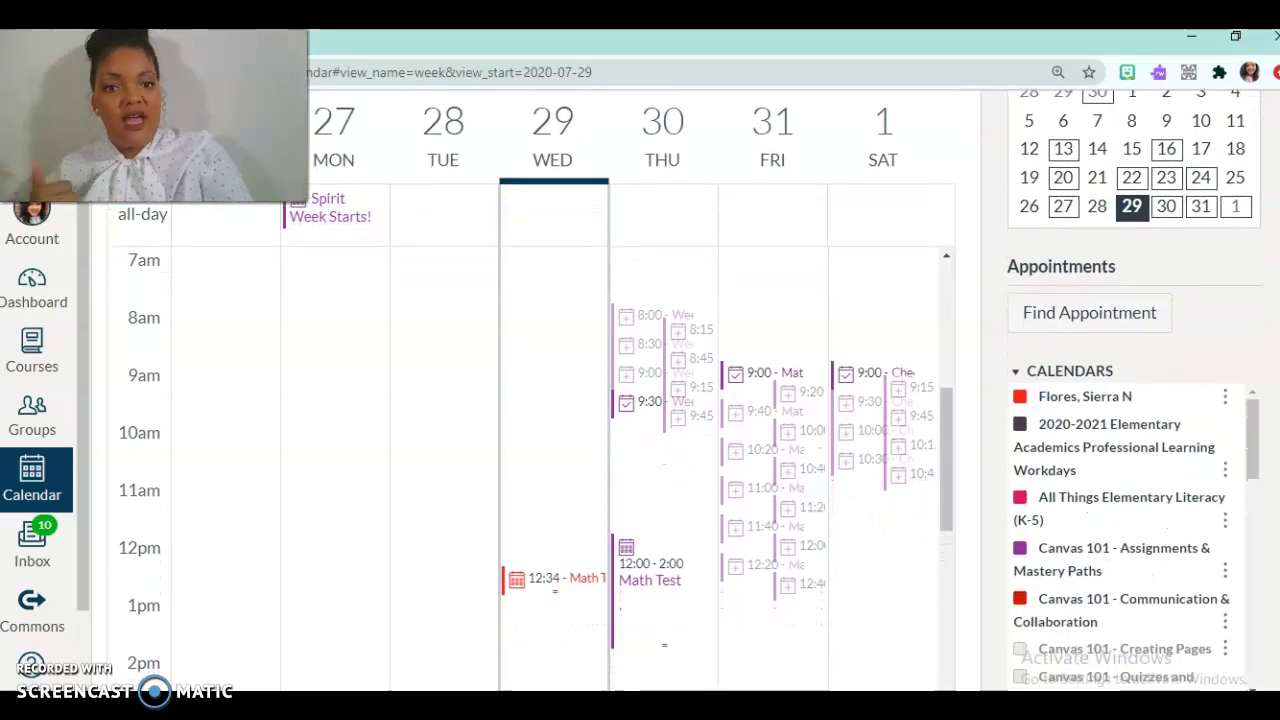
scroll(640, 400, down, 2)
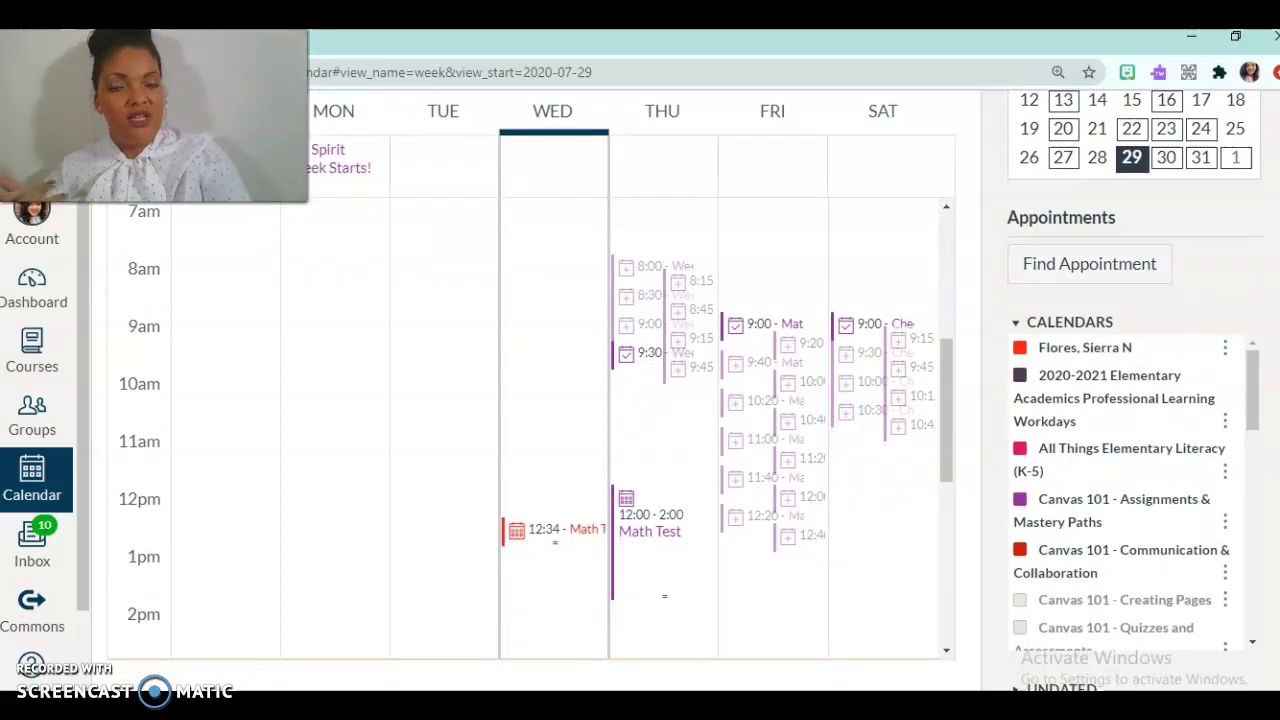
scroll(640, 400, down, 2)
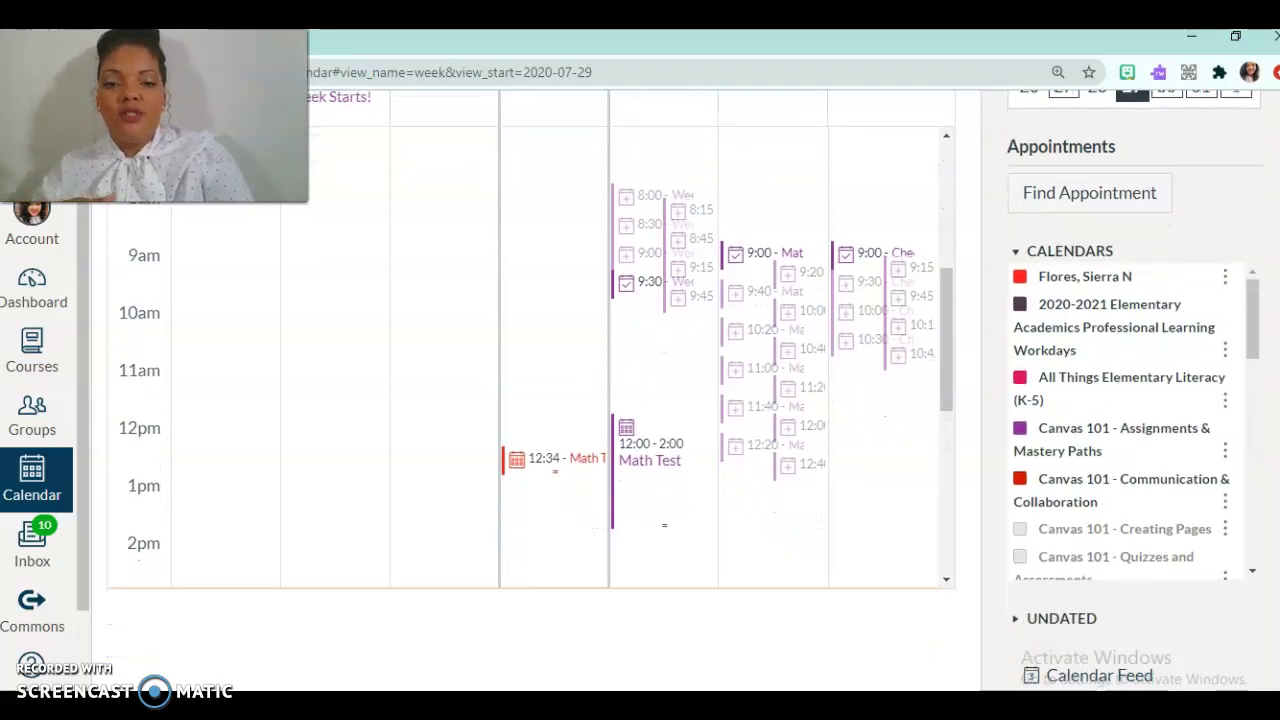
scroll(640, 400, up, 3)
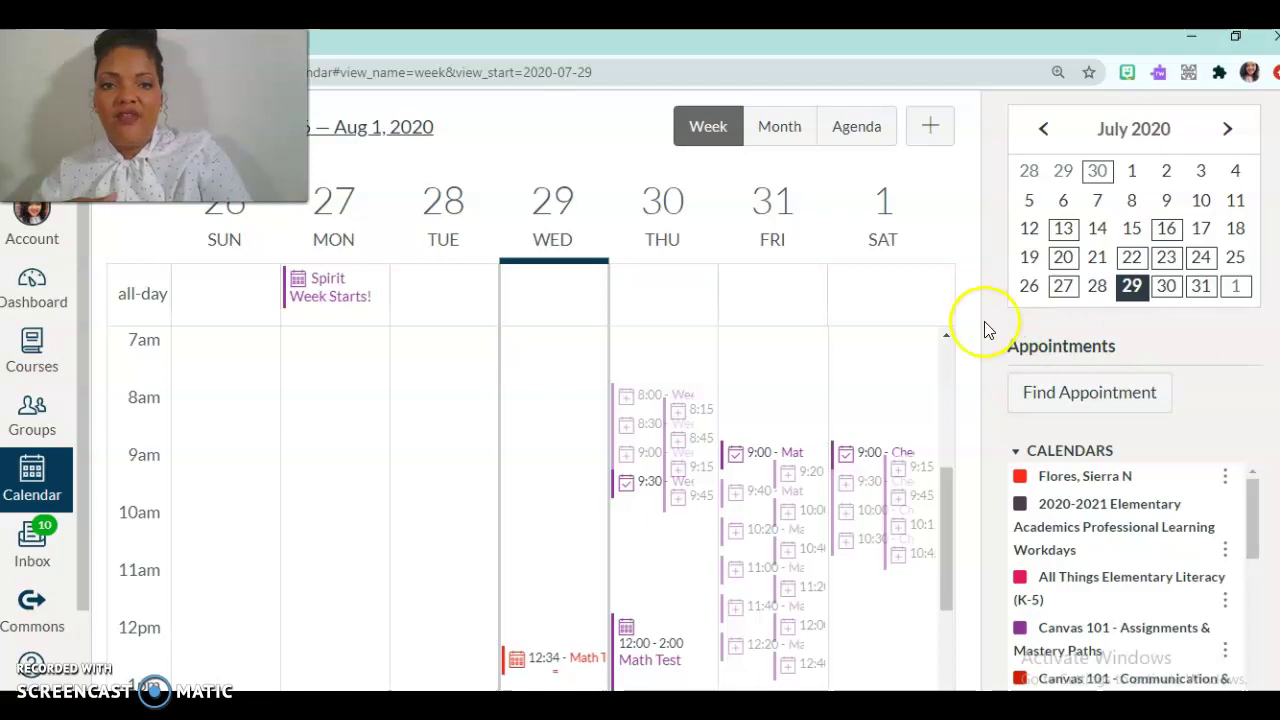
Start a new My To Do item titled Practice Update on July 30, 2020 in the calendar.
click(652, 287)
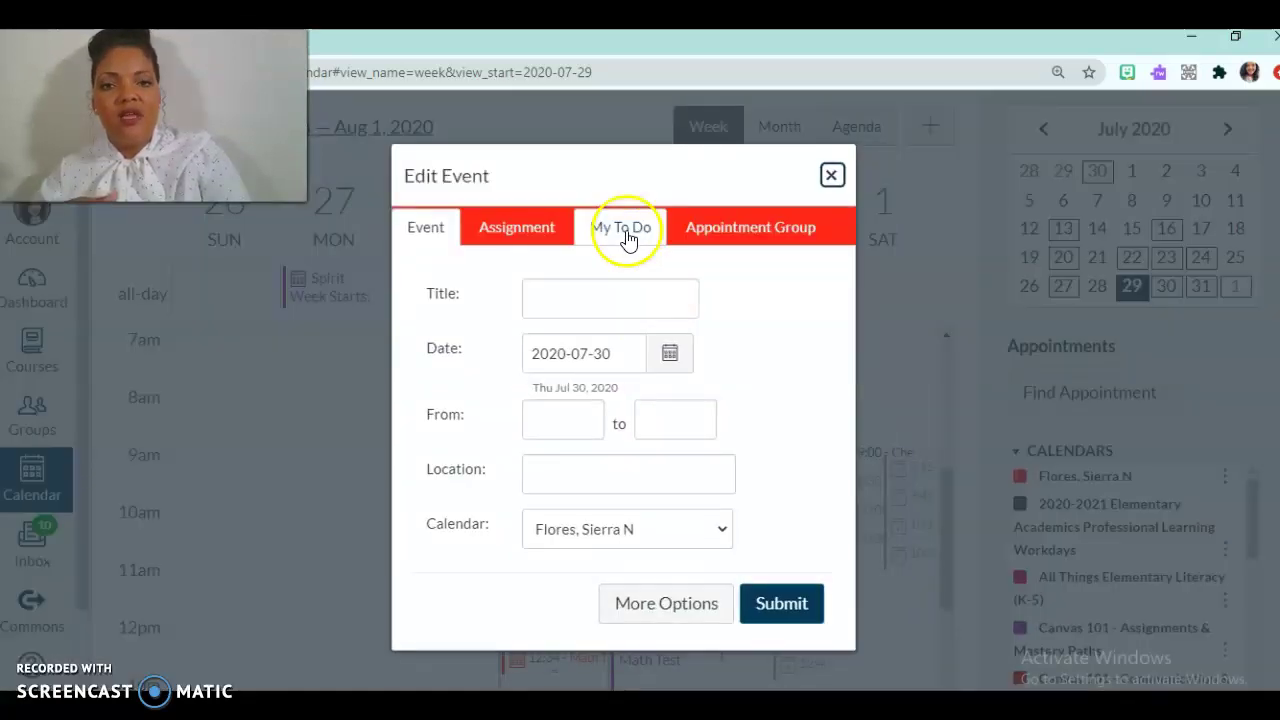
click(627, 230)
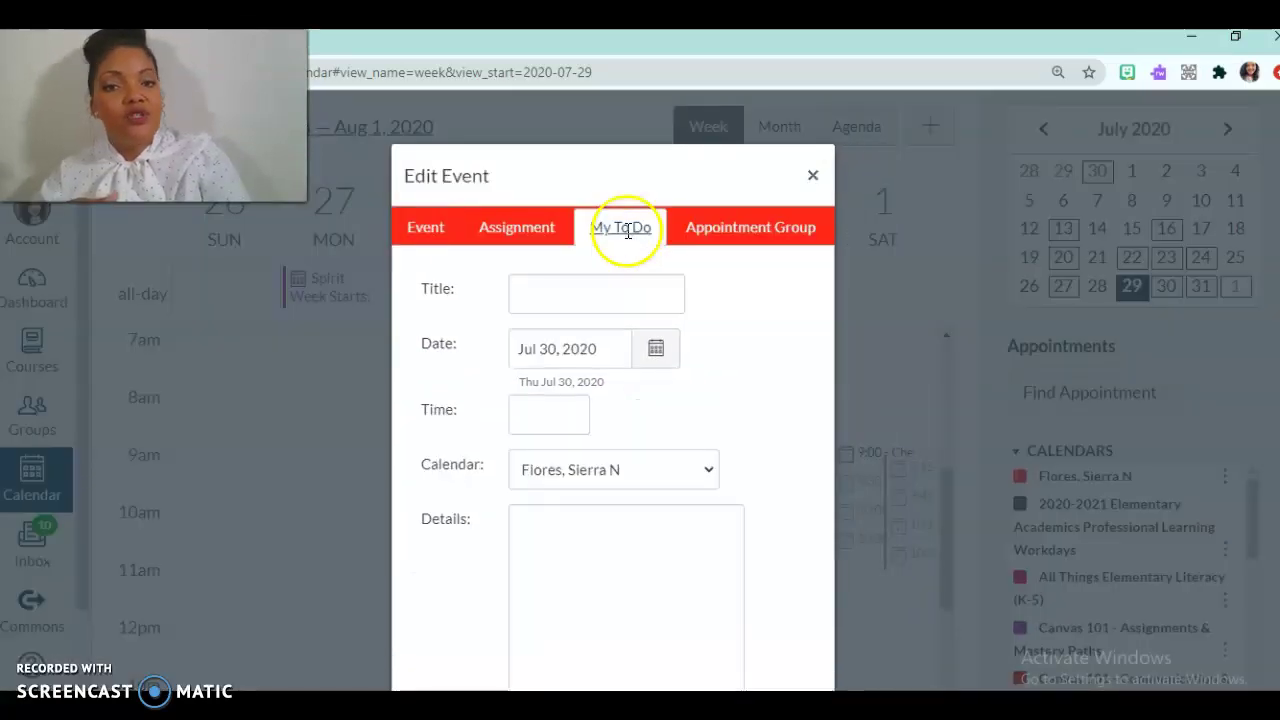
click(626, 303)
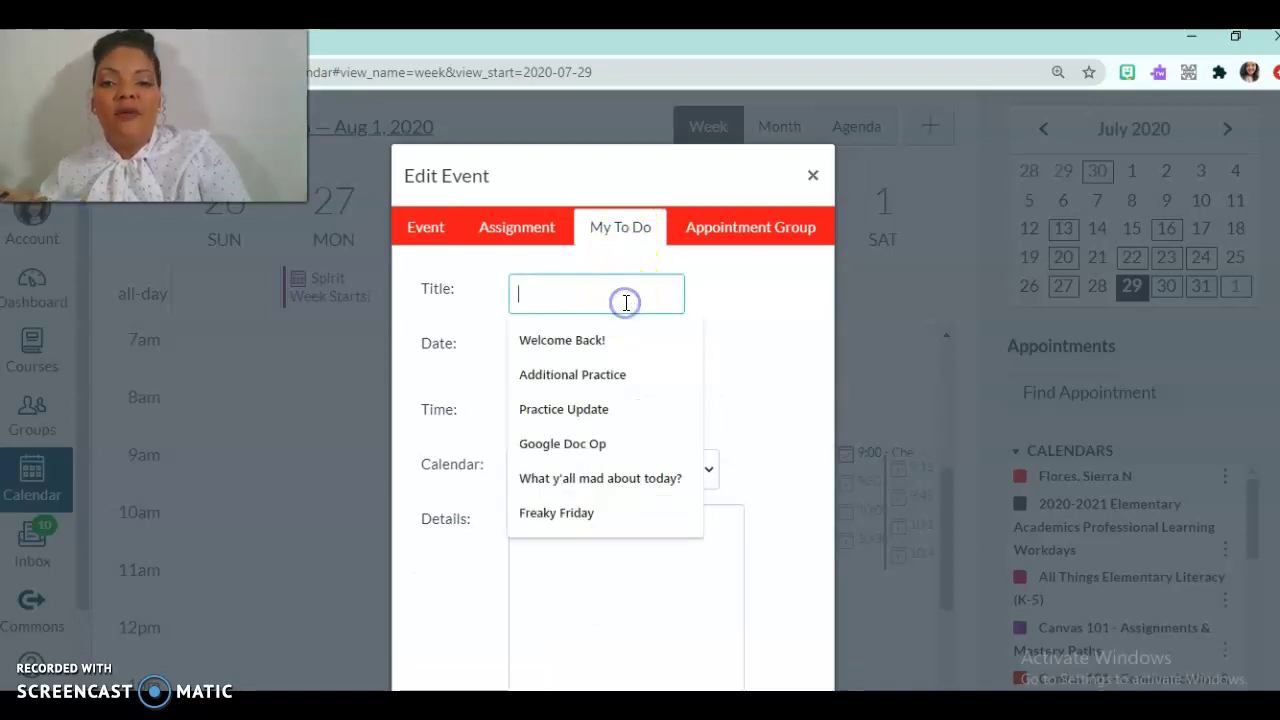
click(603, 407)
click(720, 349)
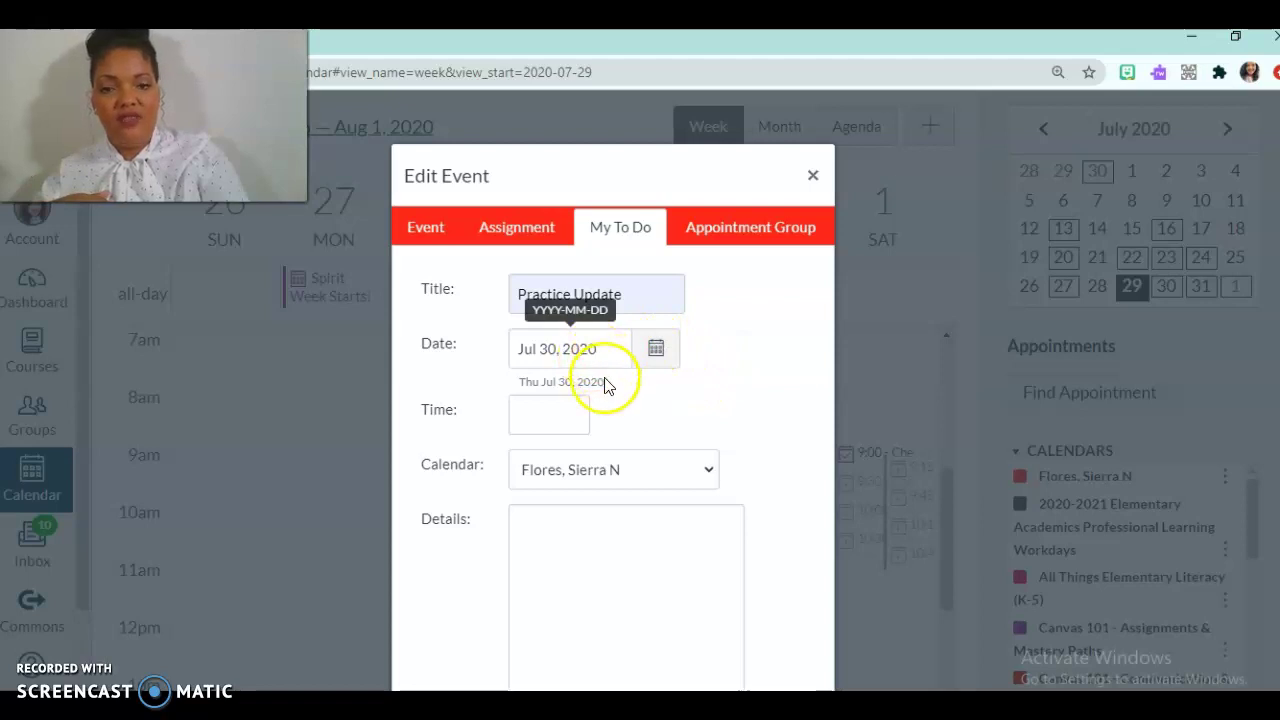
Examine the to-do item's time and details fields and its calendar choices, keeping the personal calendar selected.
click(563, 418)
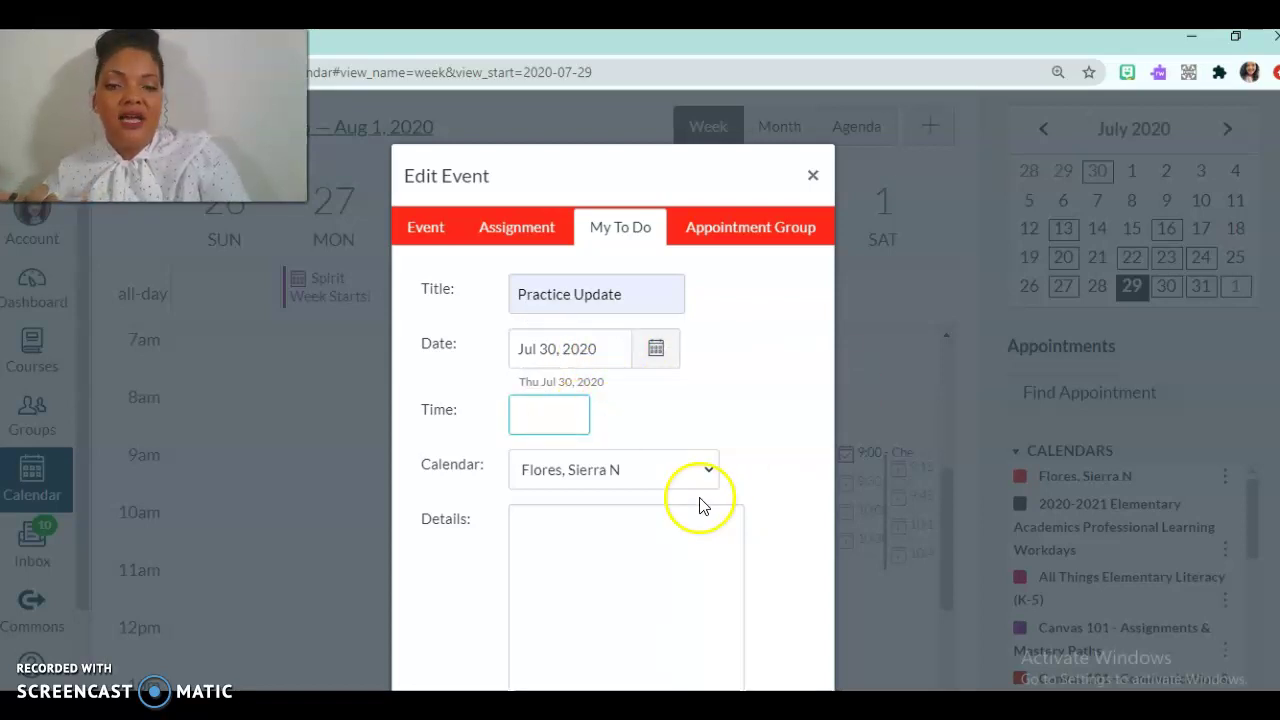
click(689, 537)
scroll(689, 537, down, 1)
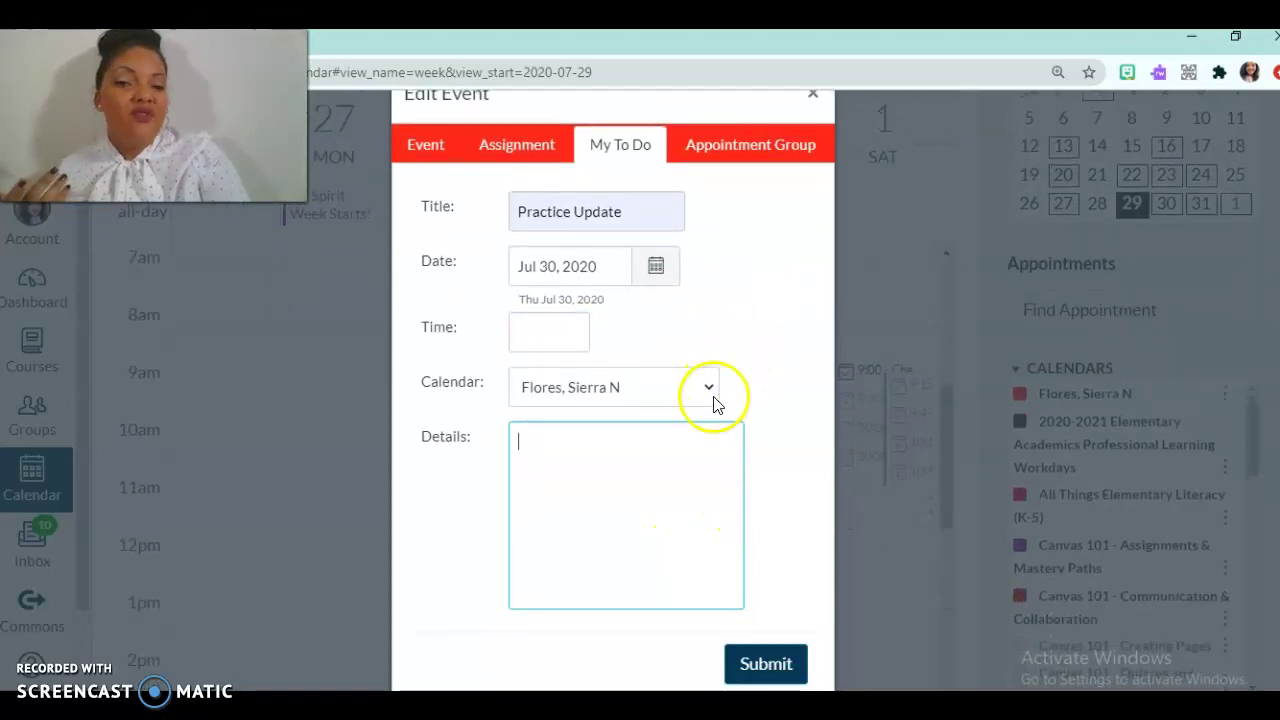
click(713, 396)
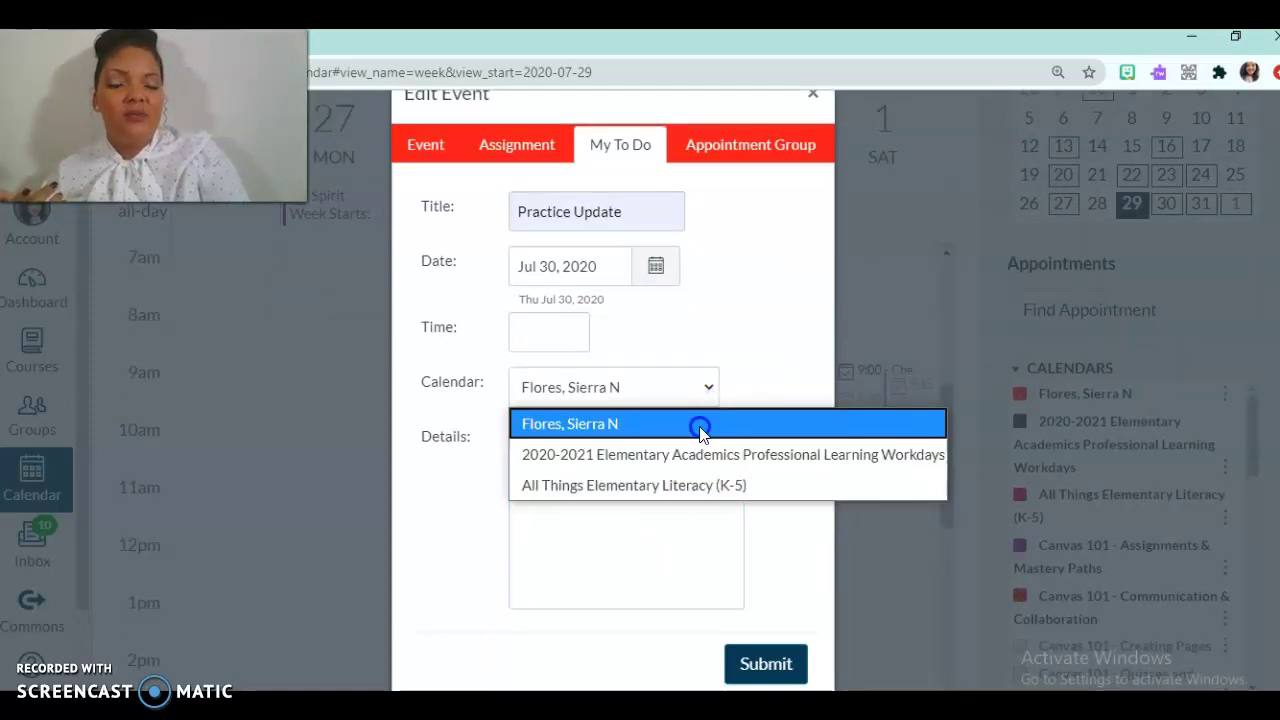
click(696, 426)
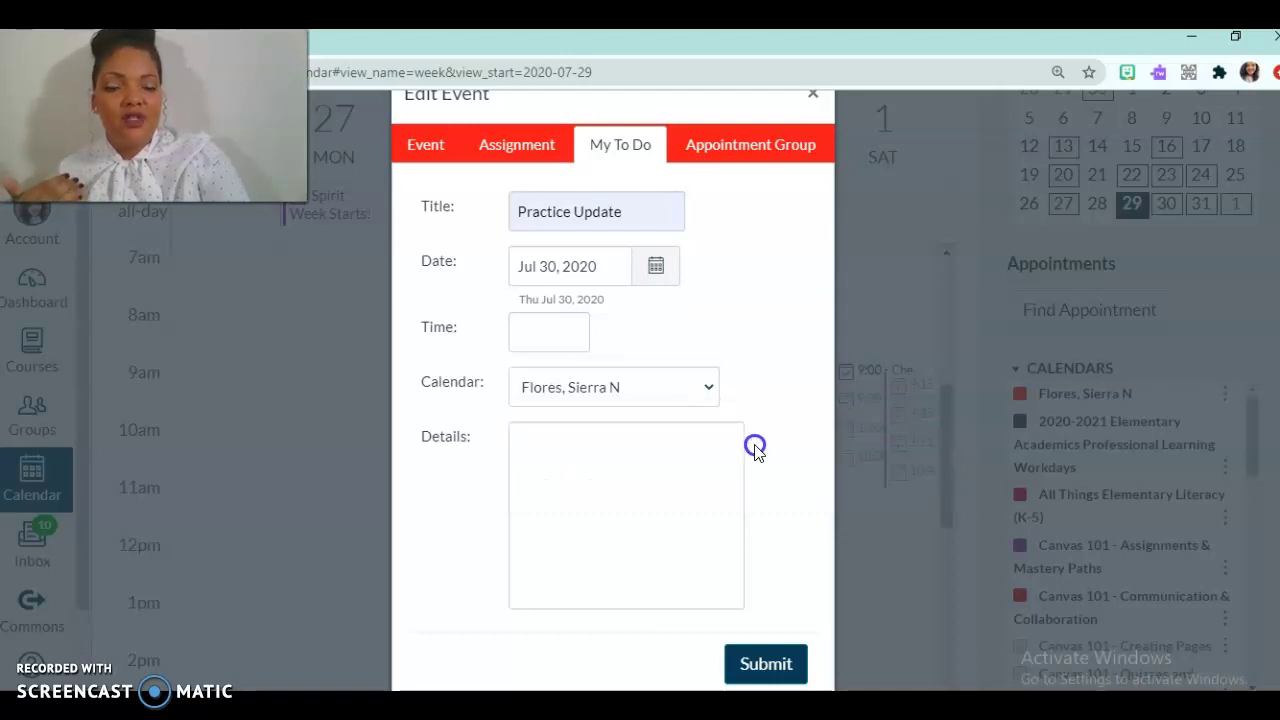
click(707, 397)
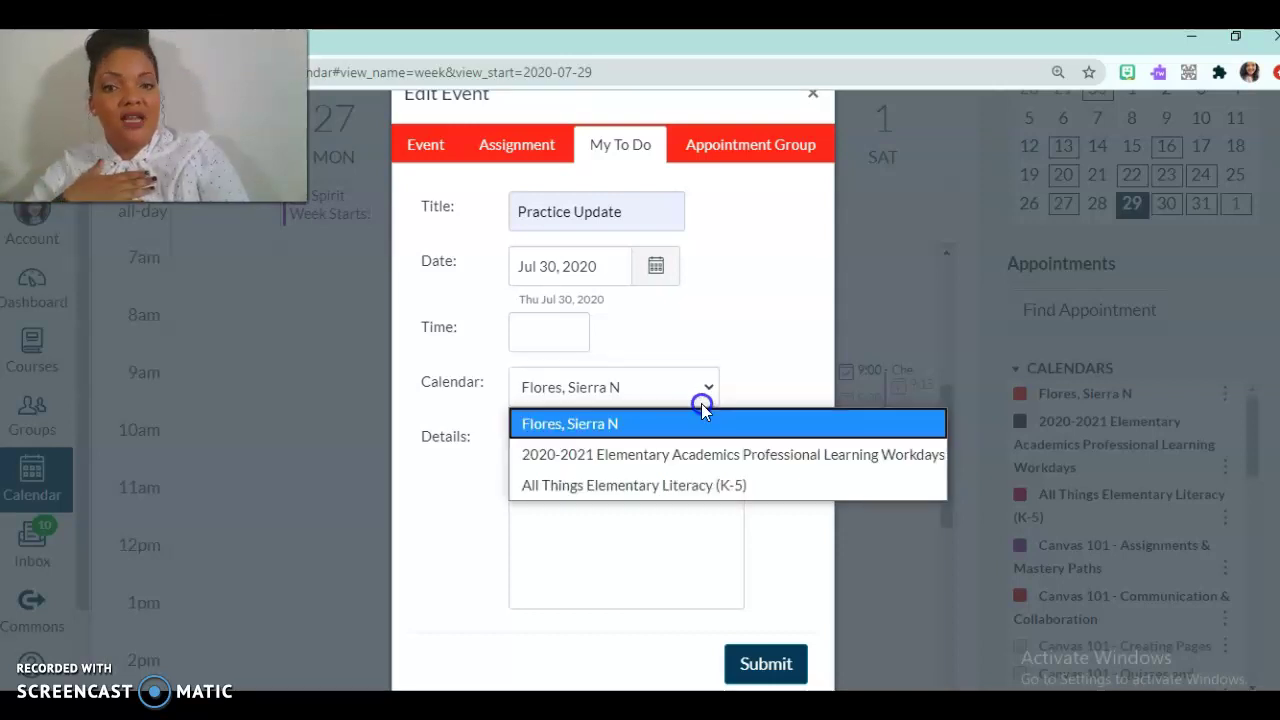
click(705, 401)
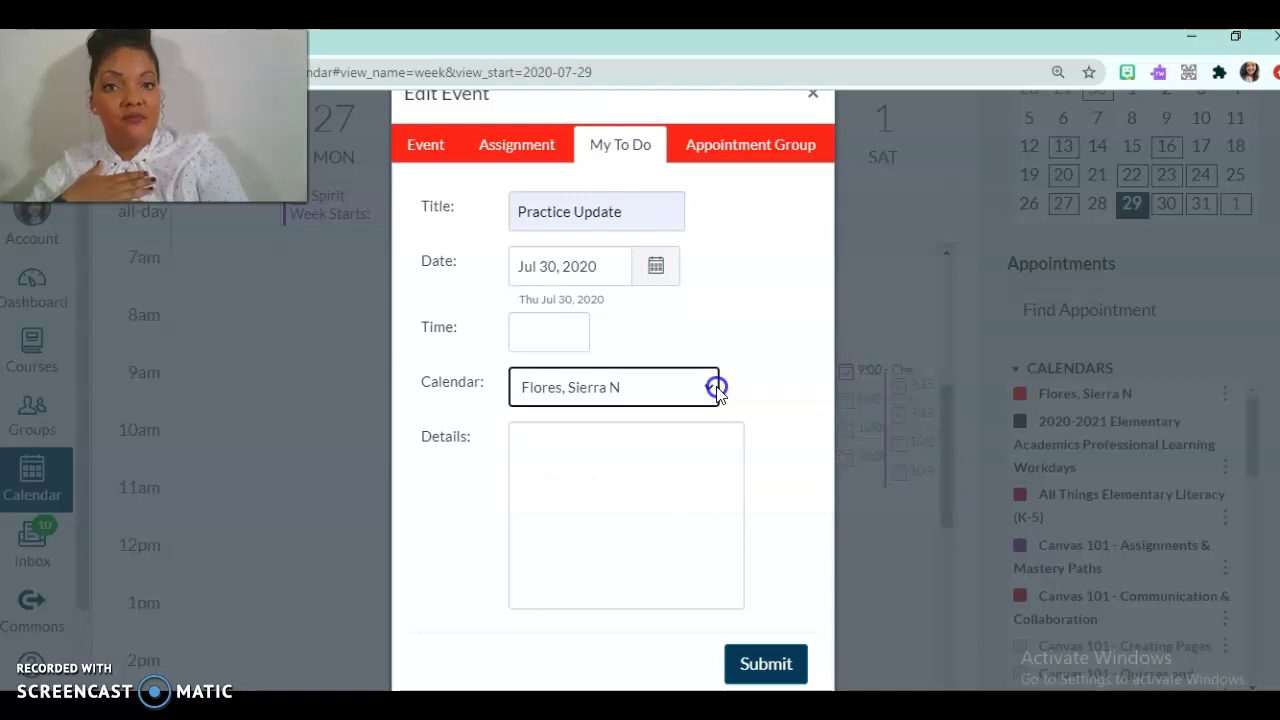
Submit the Practice Update to-do item and change the personal calendar's color to light blue.
click(762, 664)
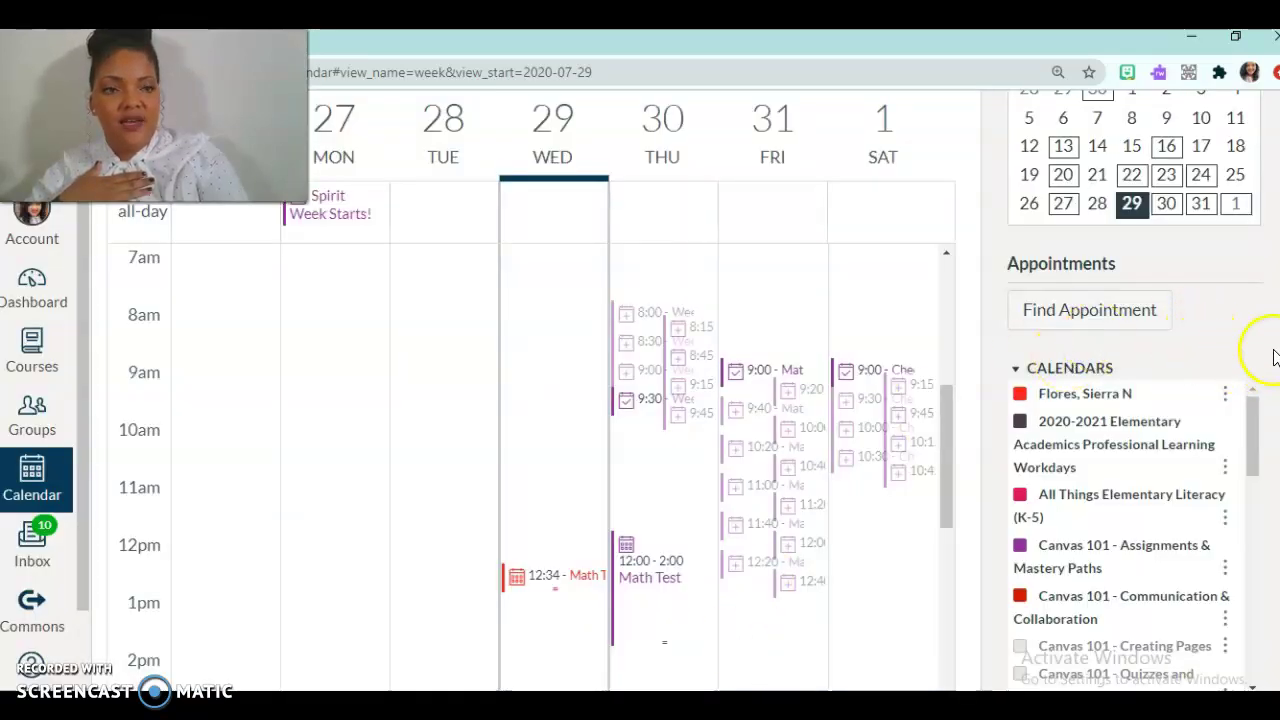
scroll(1016, 316, down, 1)
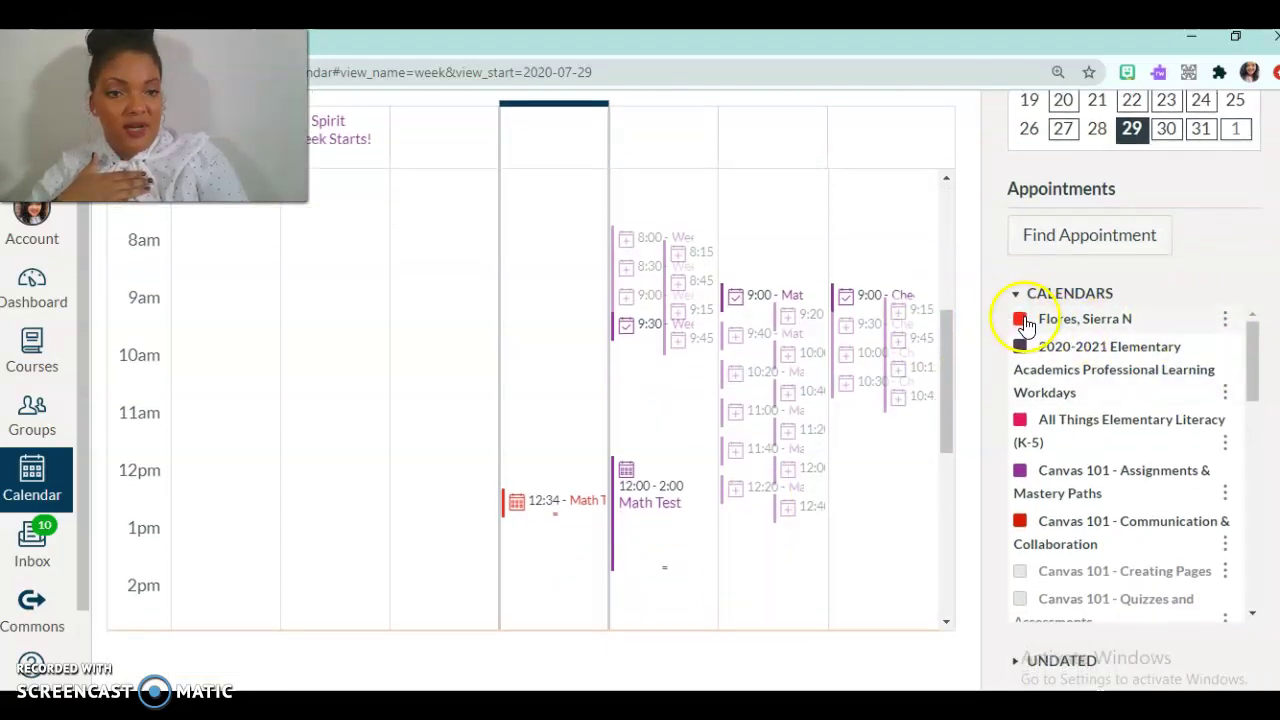
click(1225, 318)
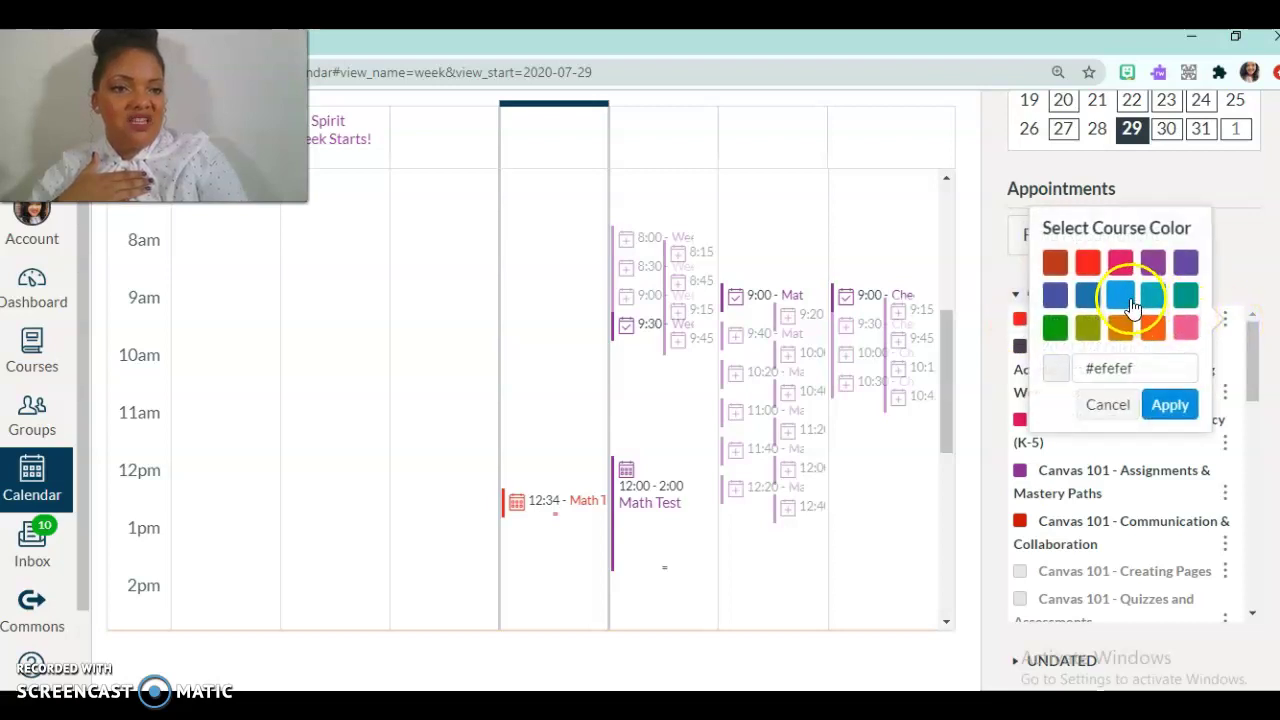
click(1122, 298)
click(1171, 406)
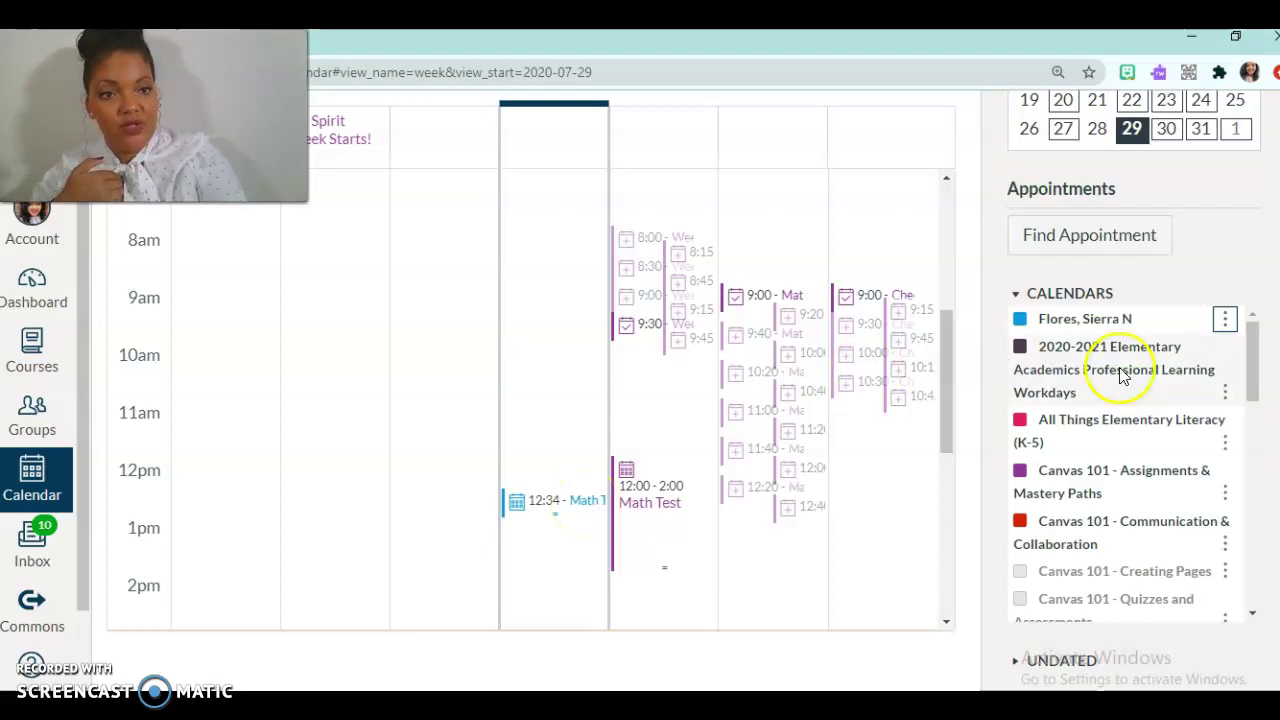
Start a new calendar event and assign it to the Canvas PD Sandbox calendar.
scroll(1275, 420, up, 1)
scroll(640, 400, up, 3)
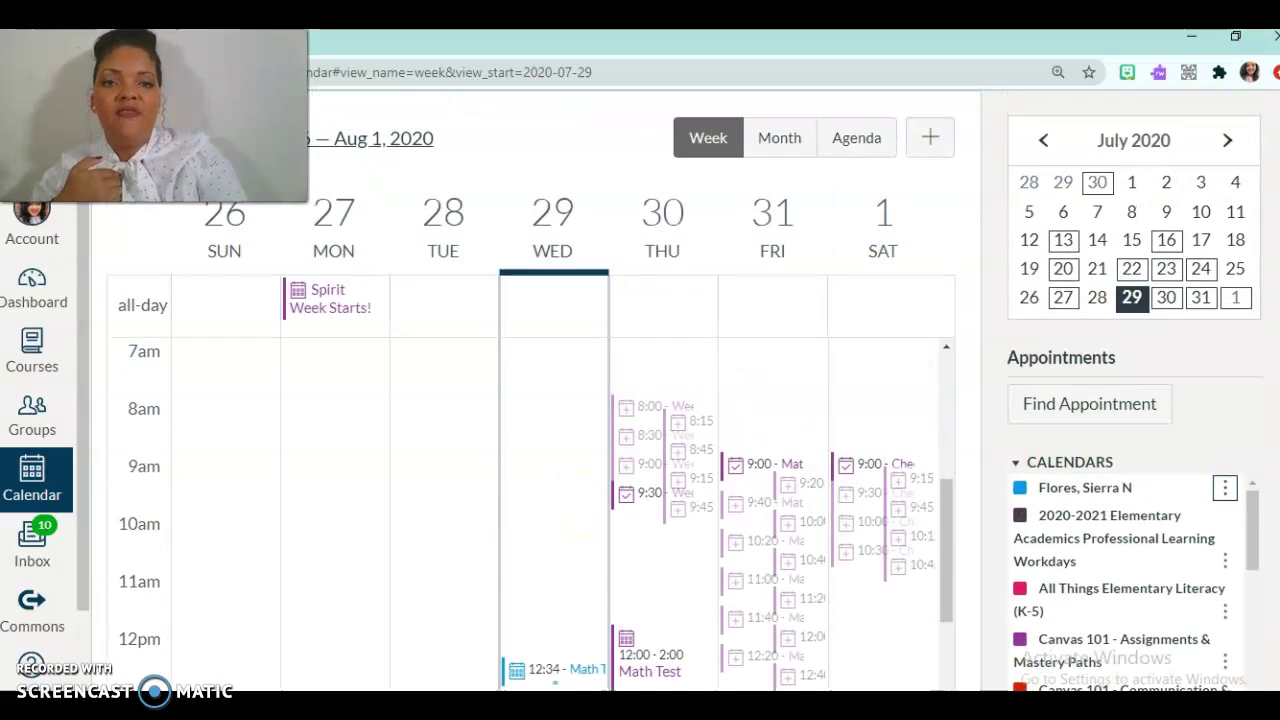
click(930, 137)
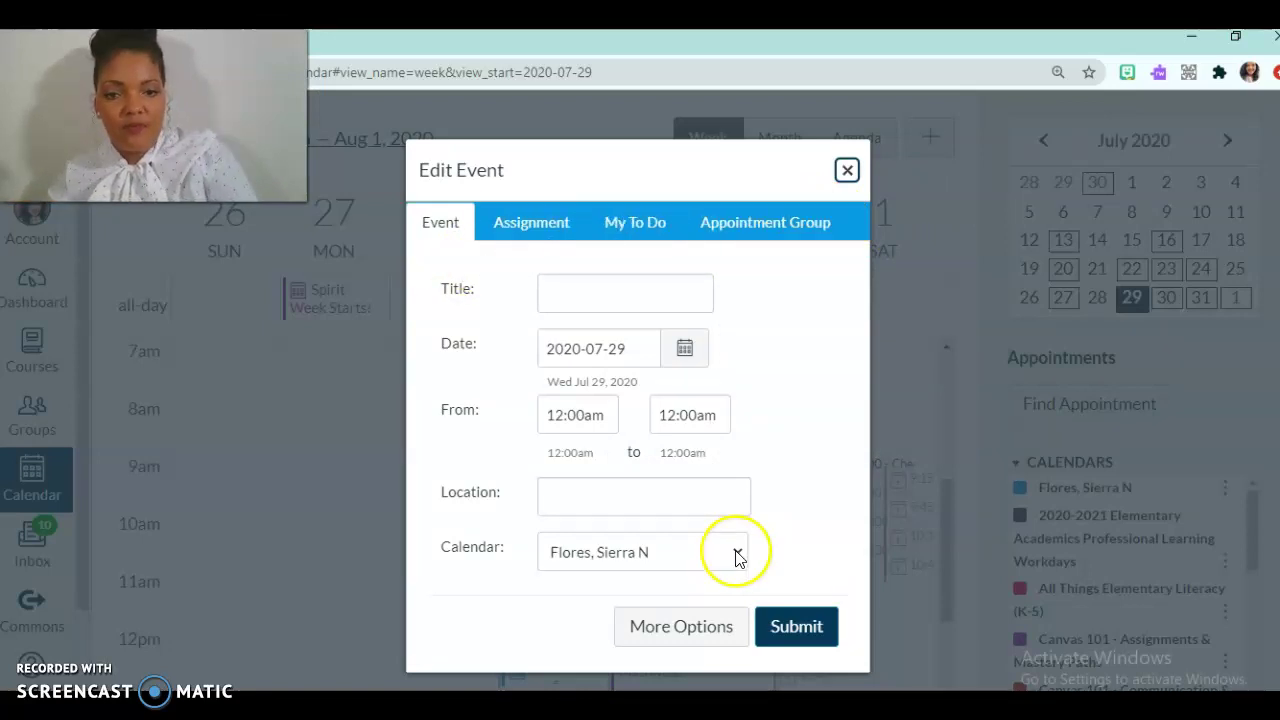
click(735, 556)
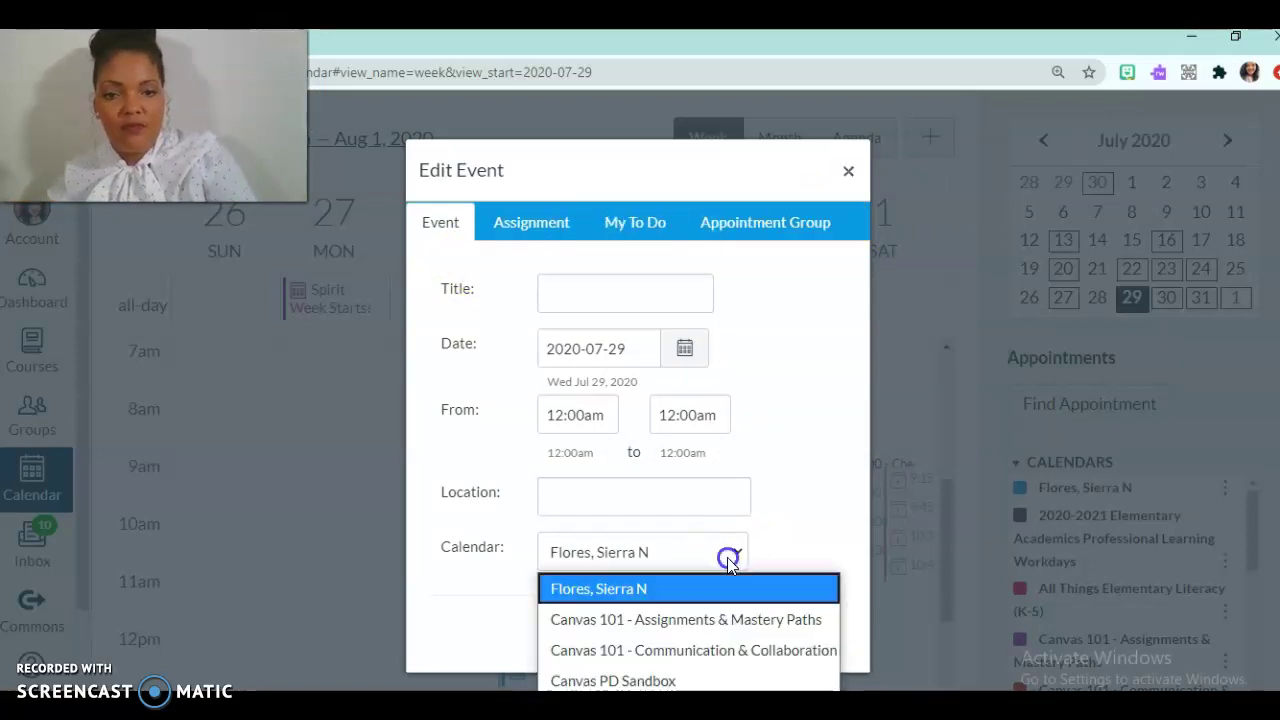
click(701, 622)
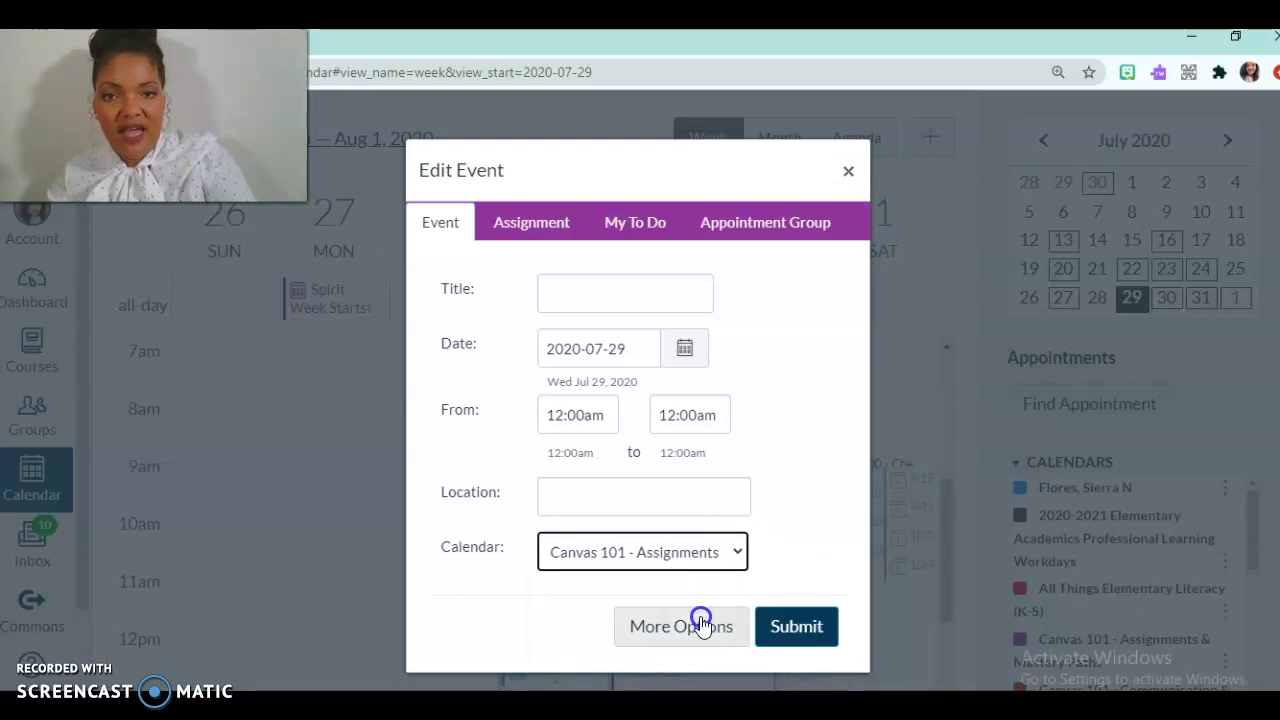
click(768, 240)
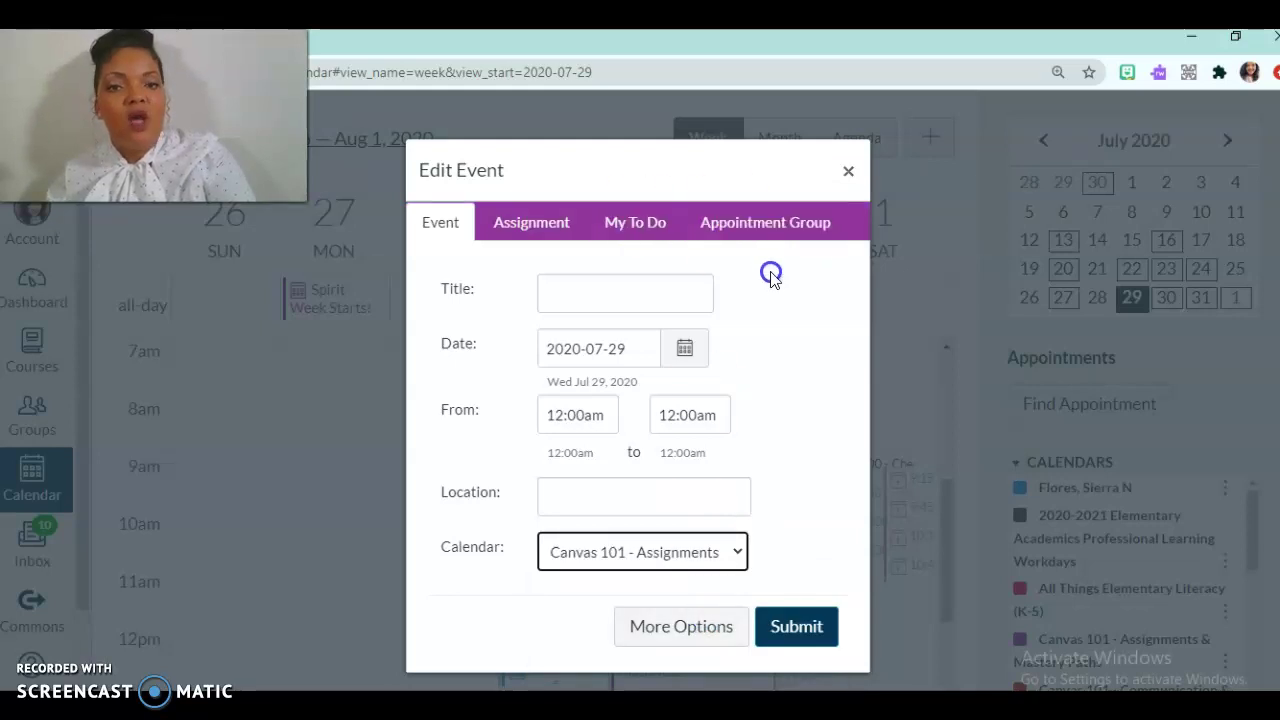
click(725, 553)
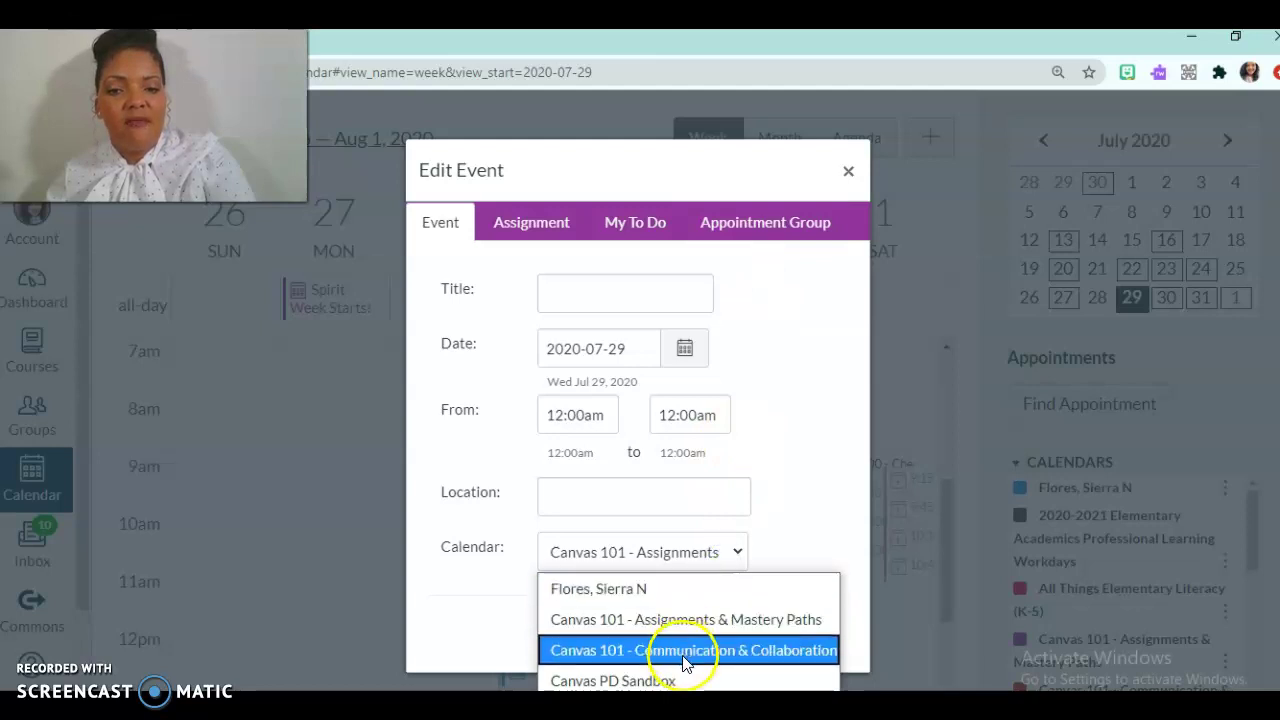
click(694, 680)
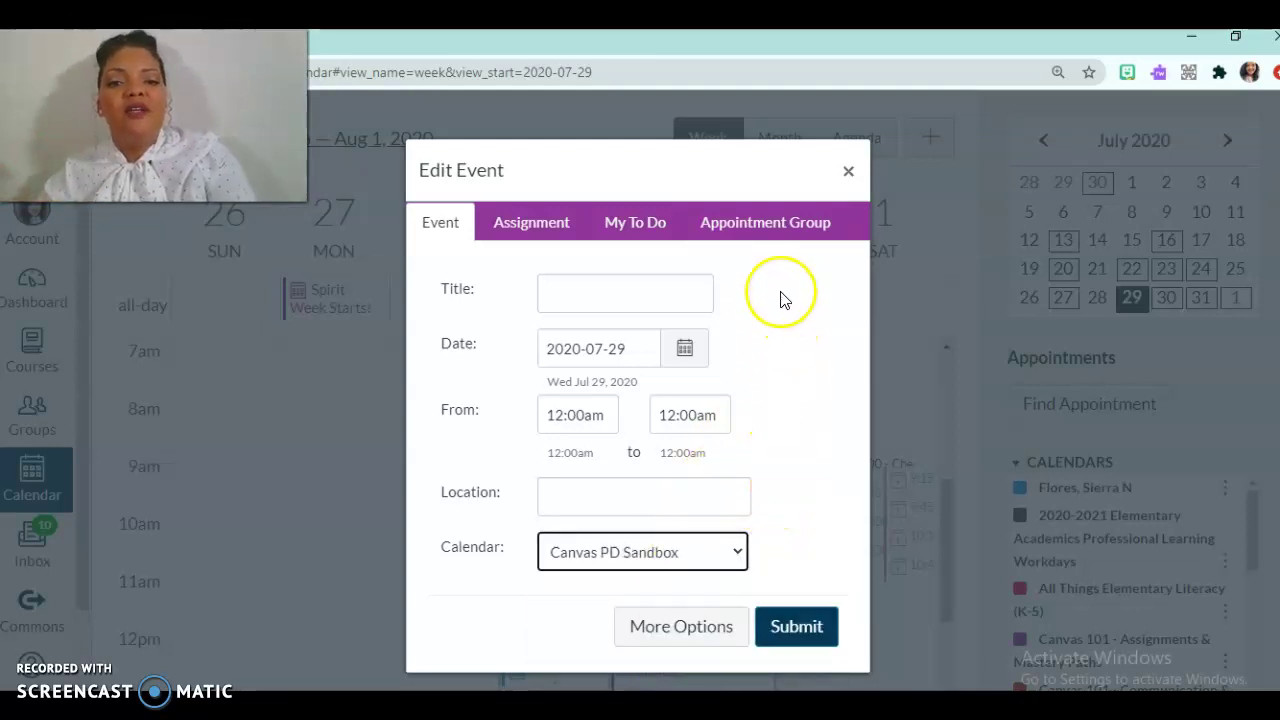
Switch the new entry to an appointment group and name it Weekly Checkins.
click(771, 225)
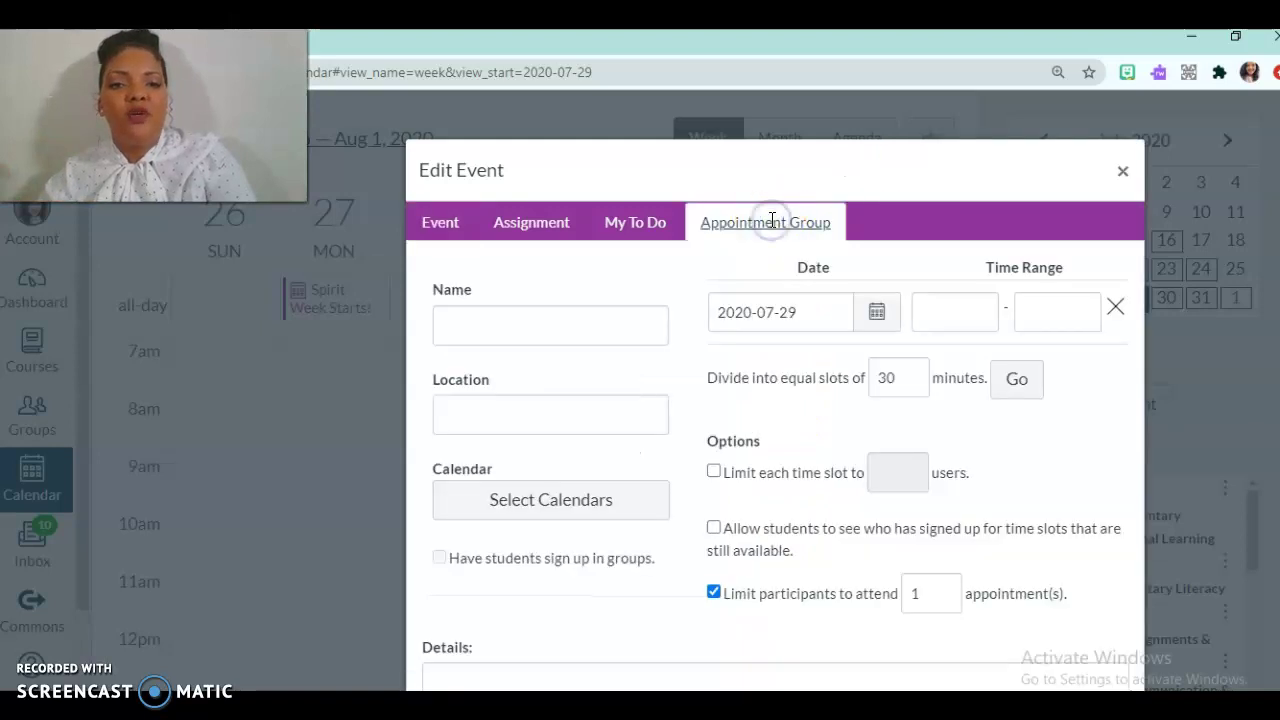
click(630, 323)
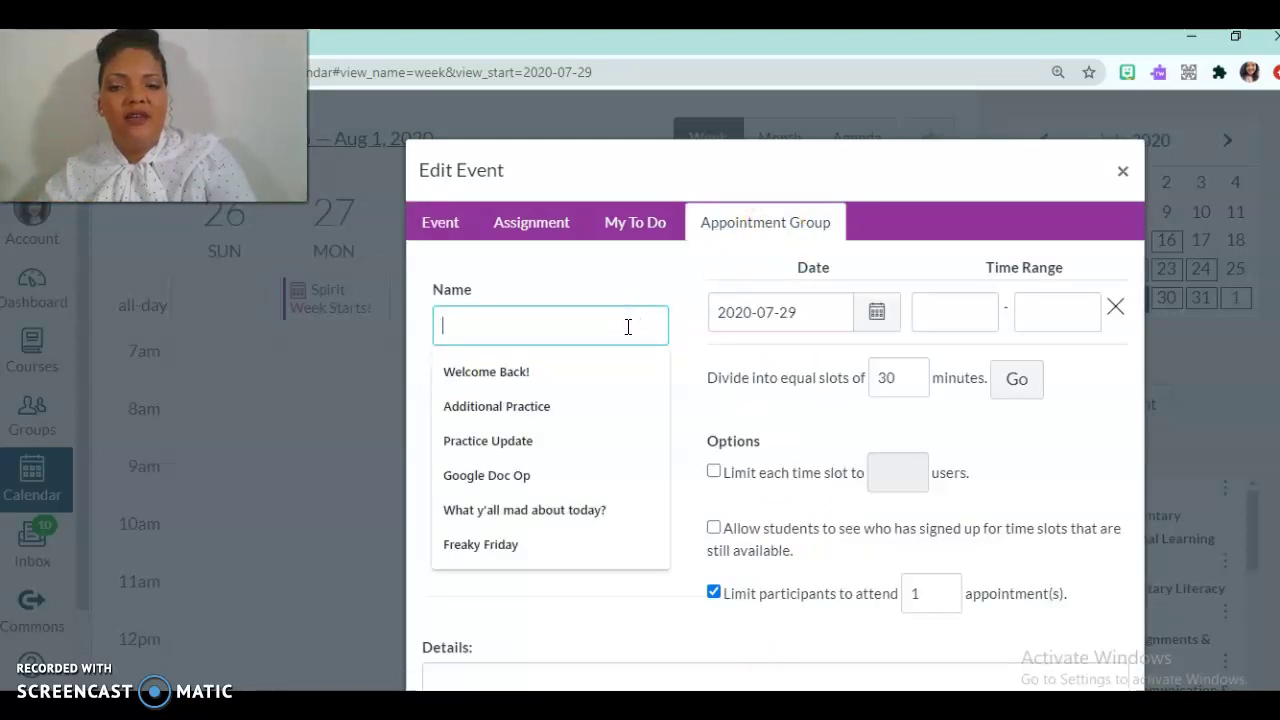
click(564, 332)
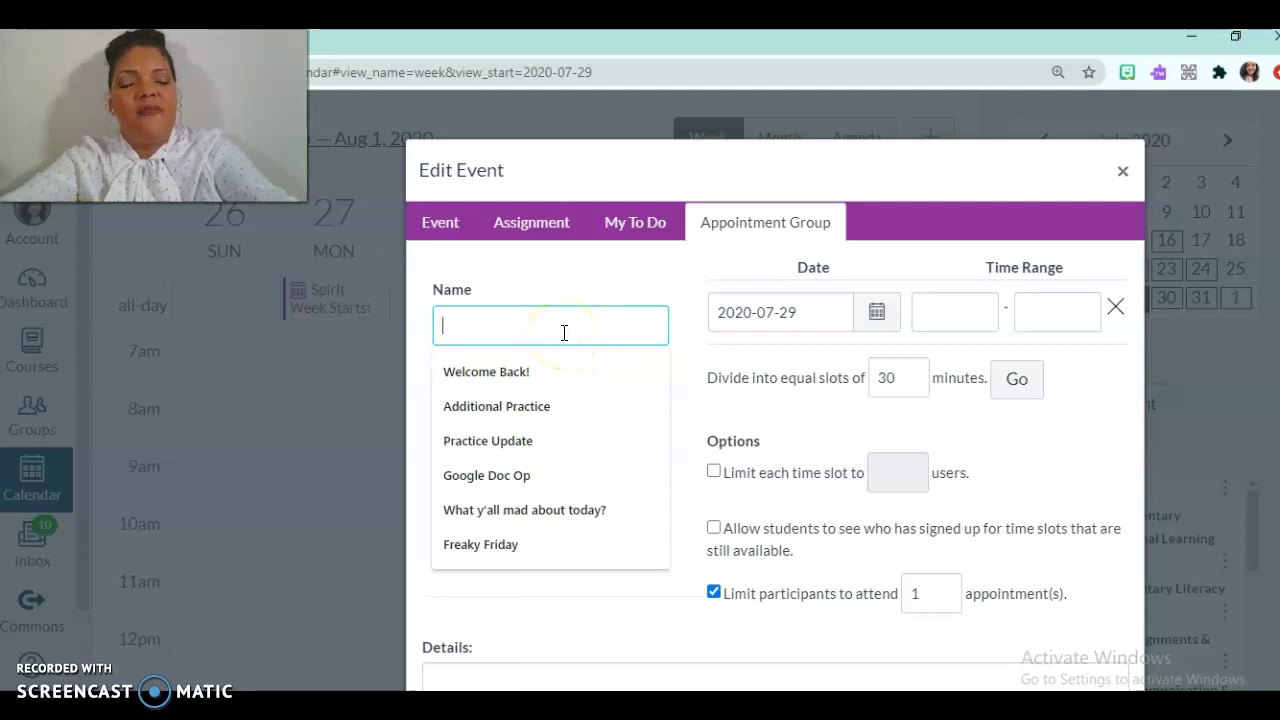
text(Weekl)
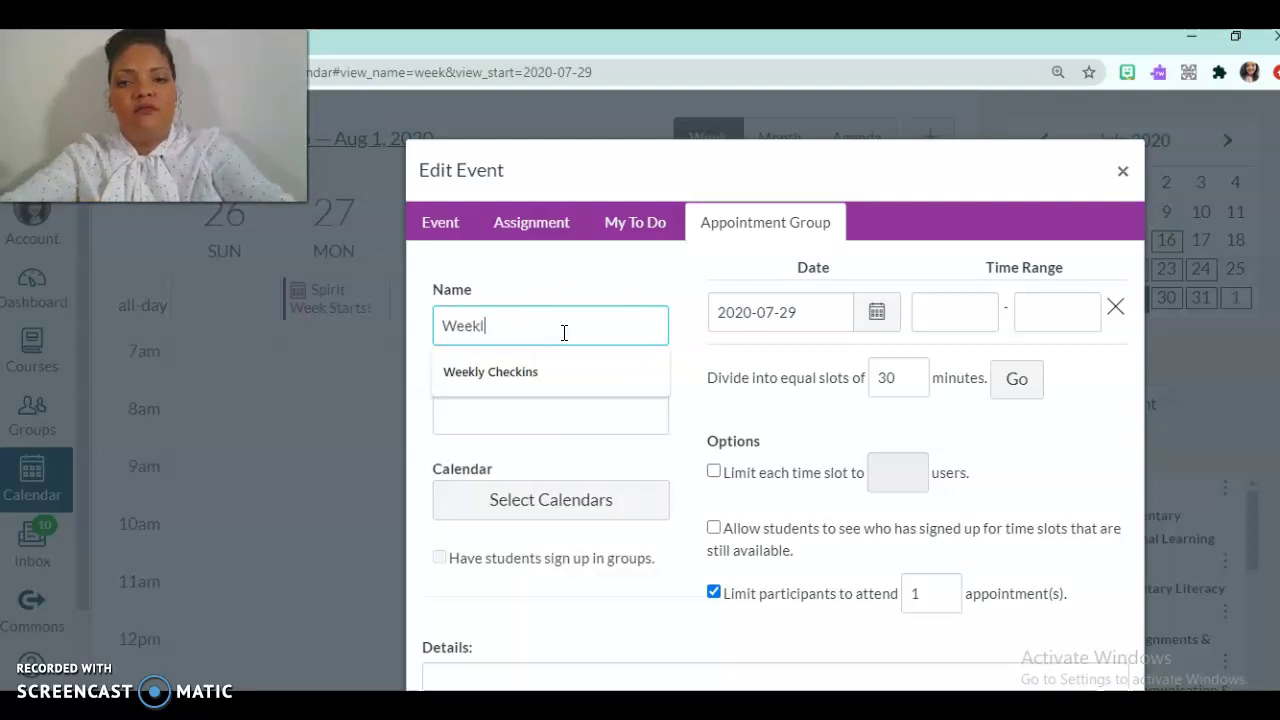
text(y Checkins)
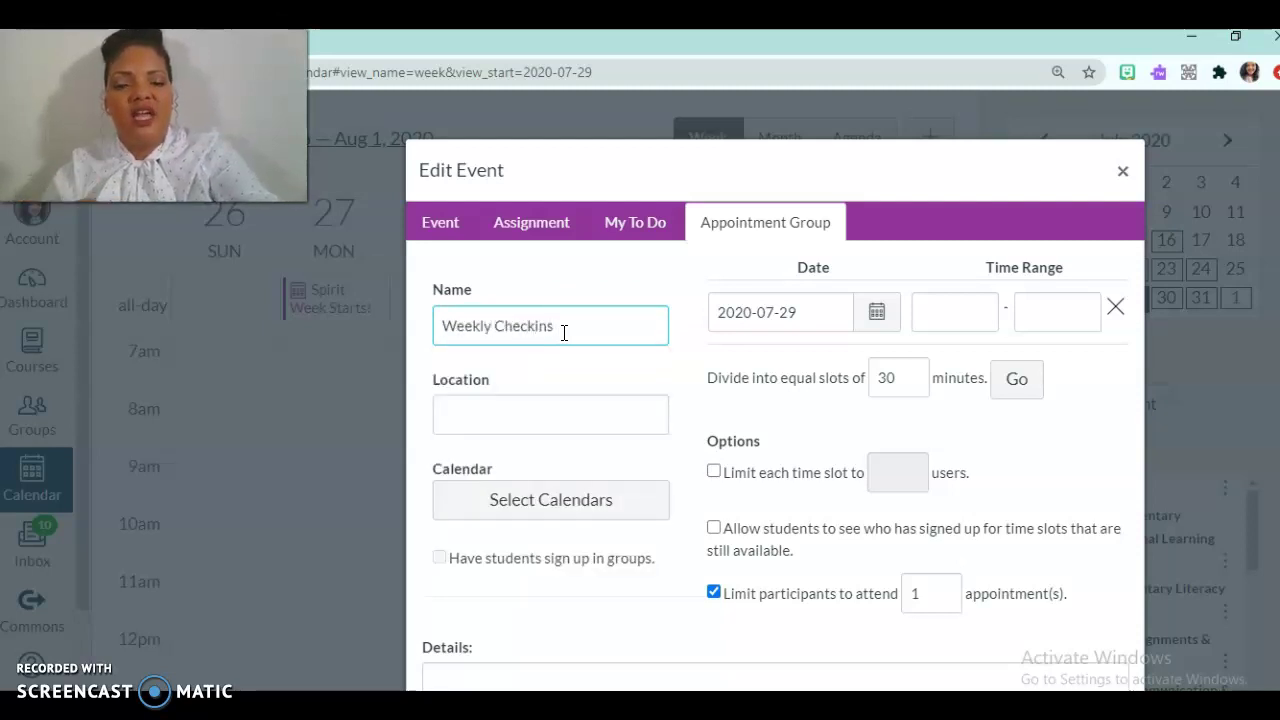
Set the appointment group's date to July 30, 2020 with a time range from 7:00am to 9:00am.
click(845, 328)
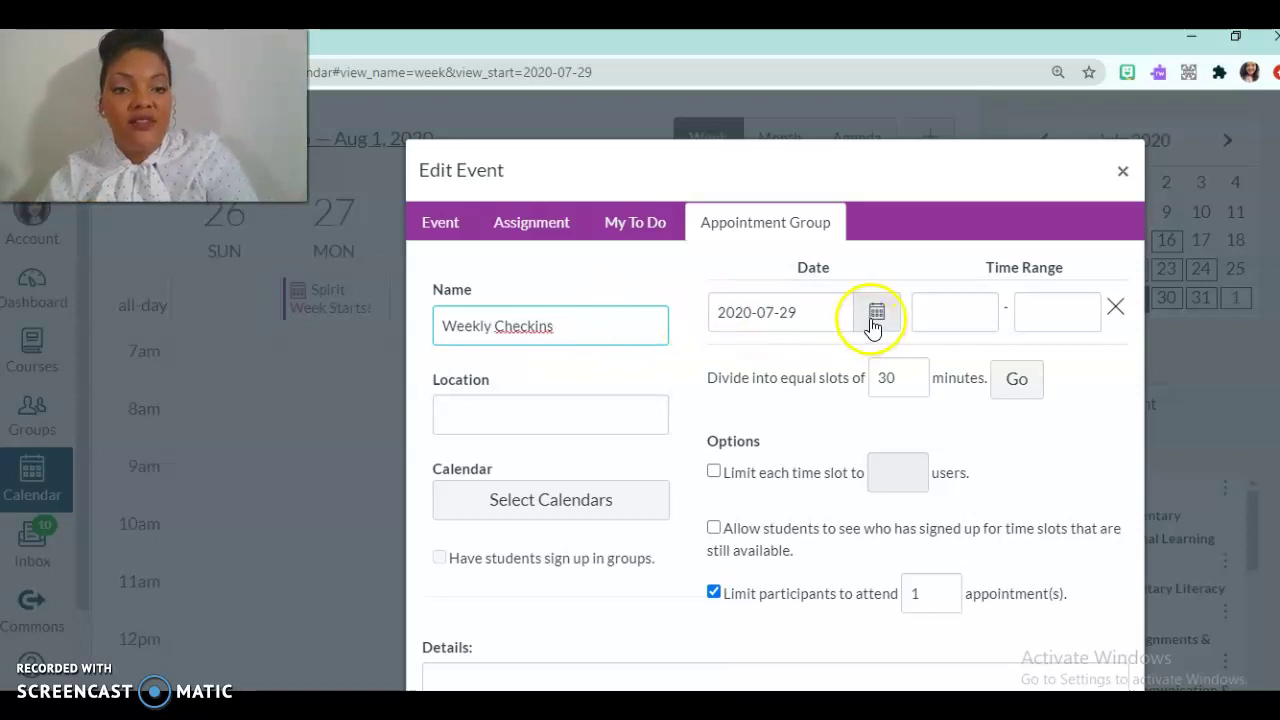
click(962, 316)
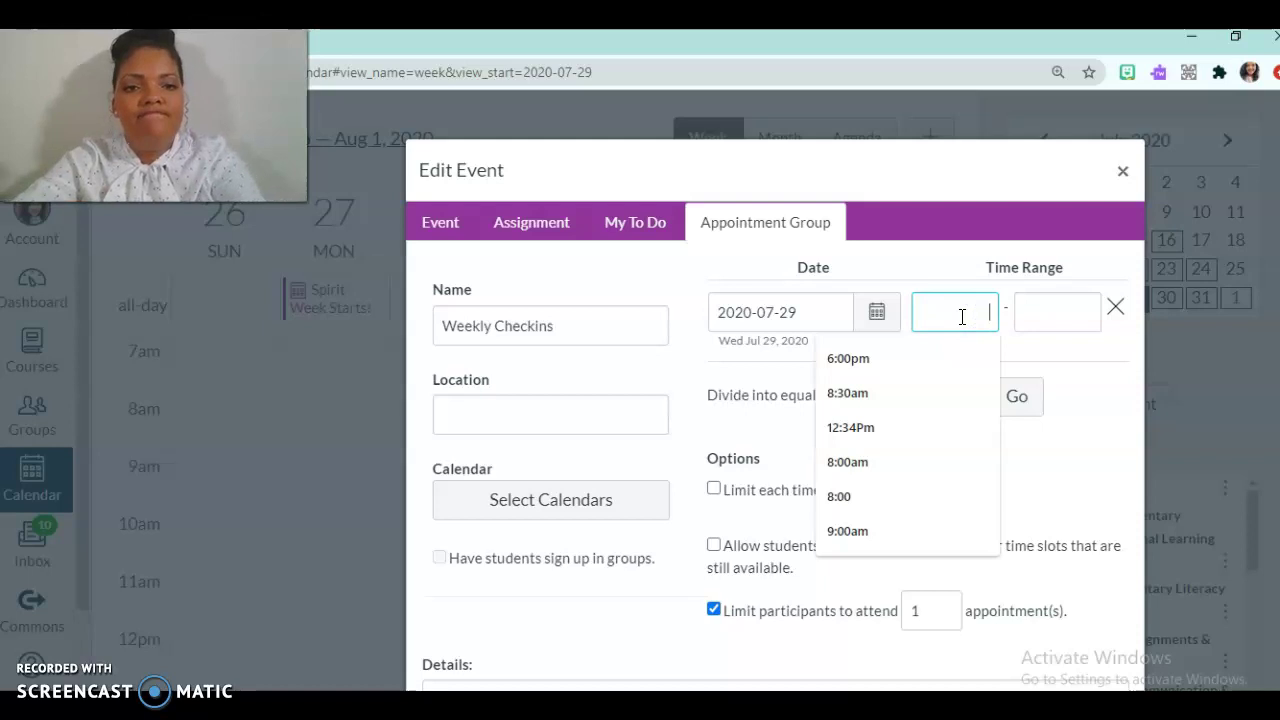
click(876, 312)
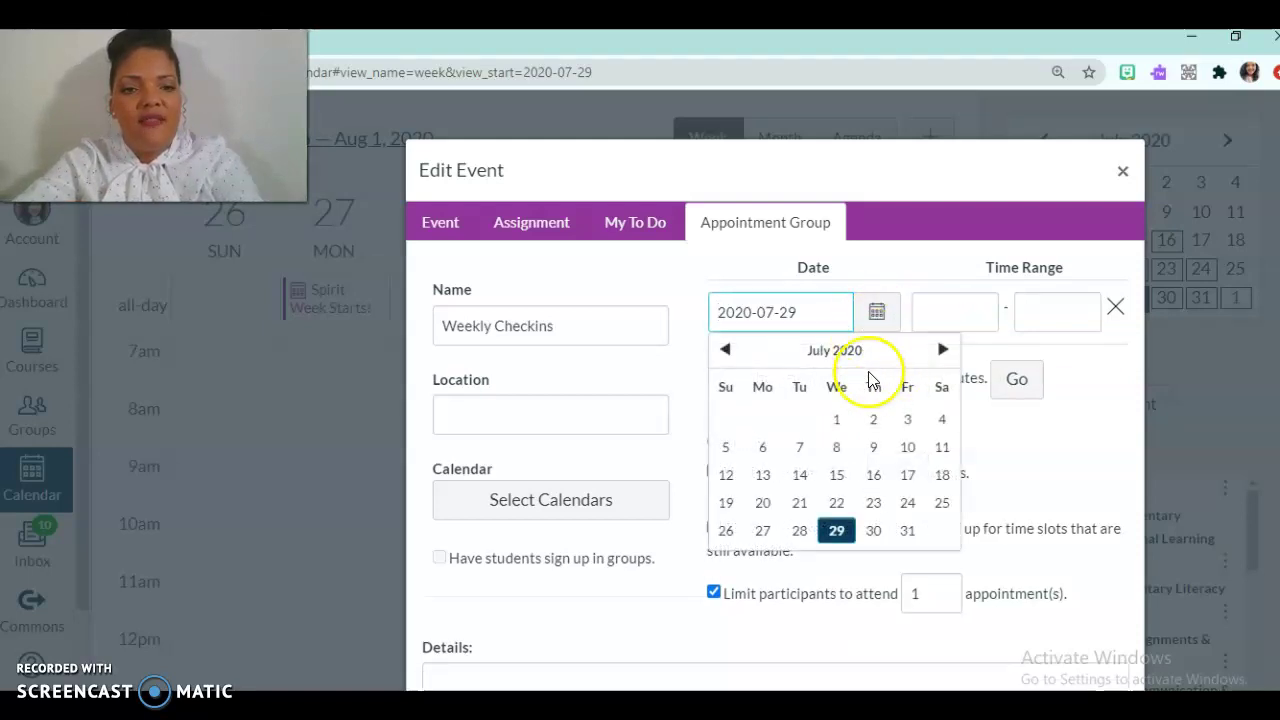
click(873, 530)
click(946, 314)
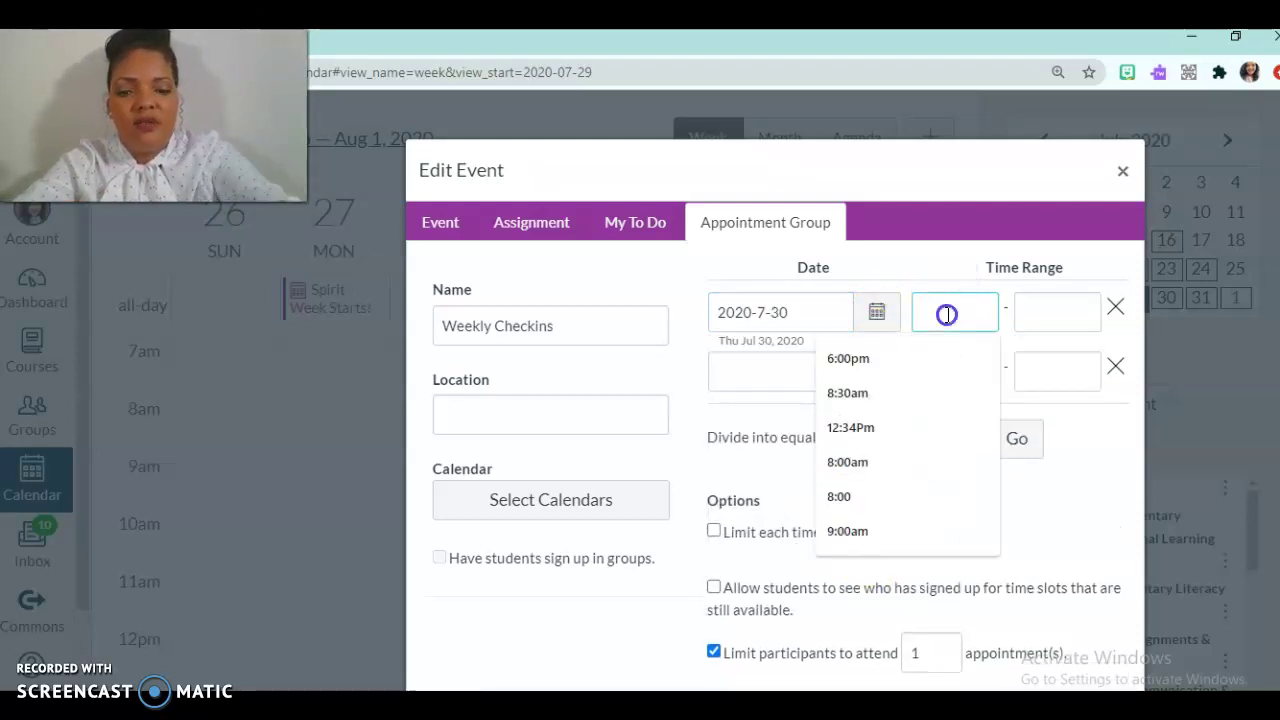
text(7:00am)
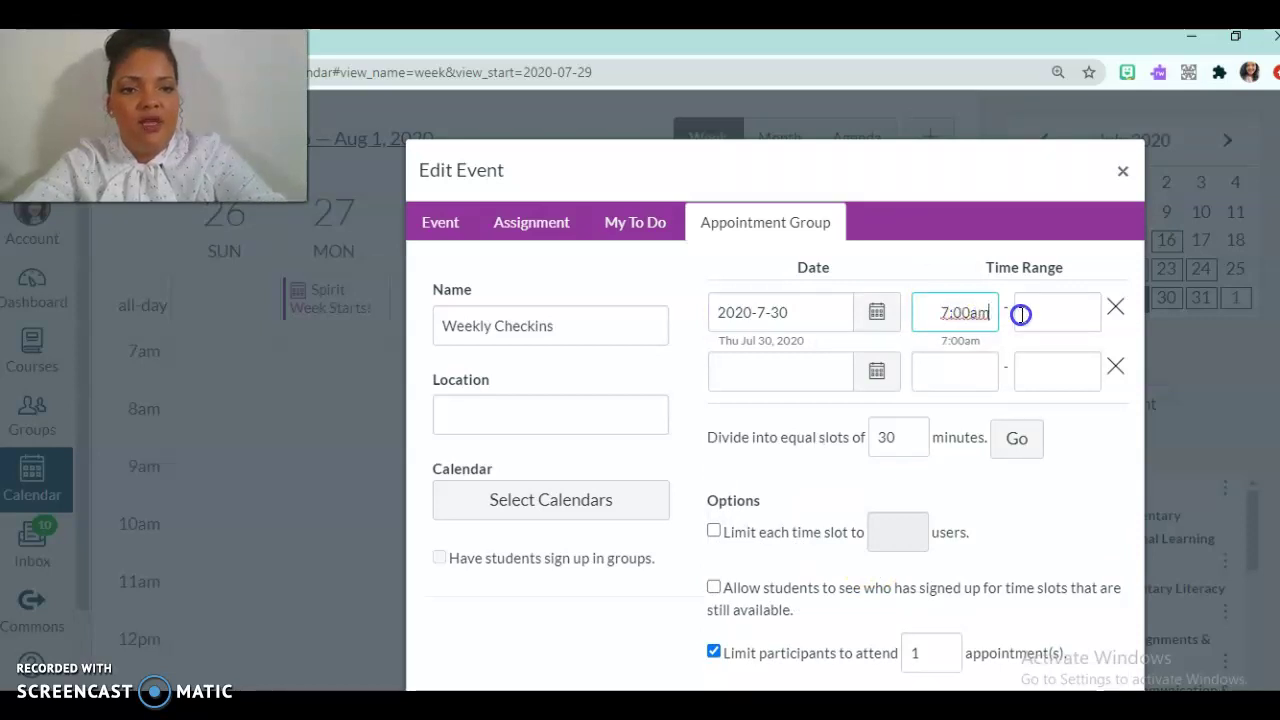
click(1020, 314)
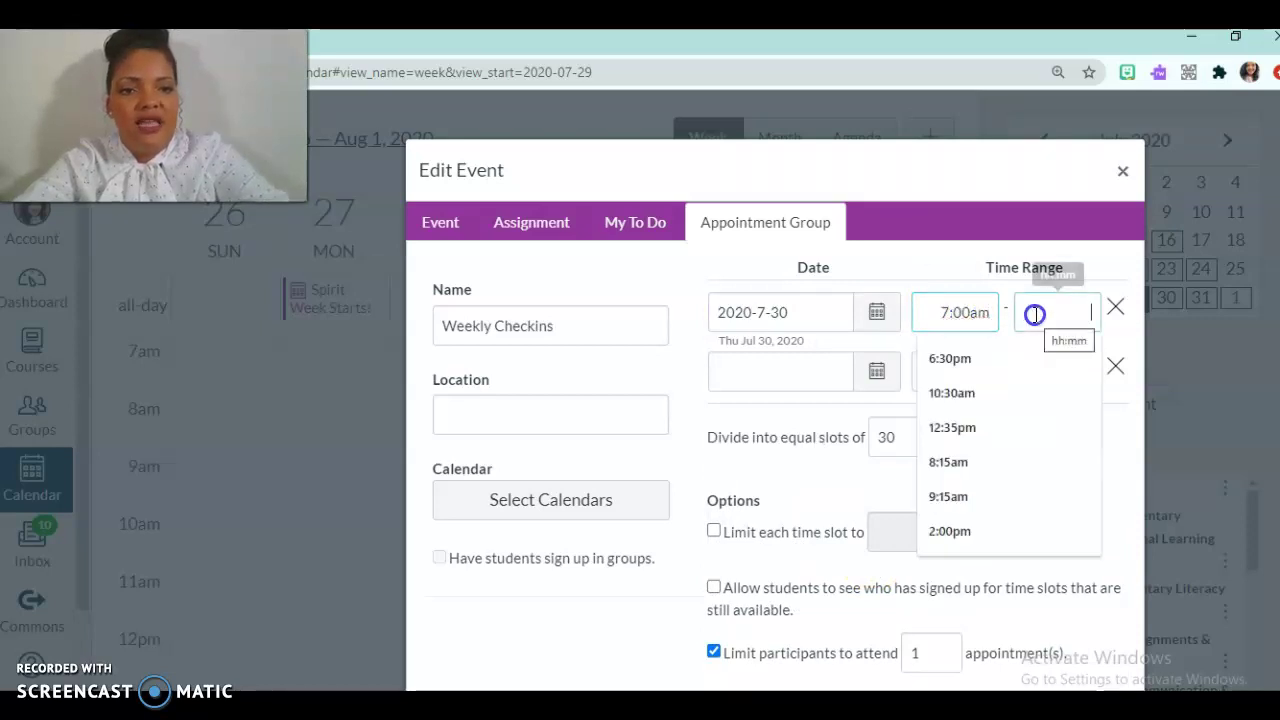
text(1)
key(BackSpace)
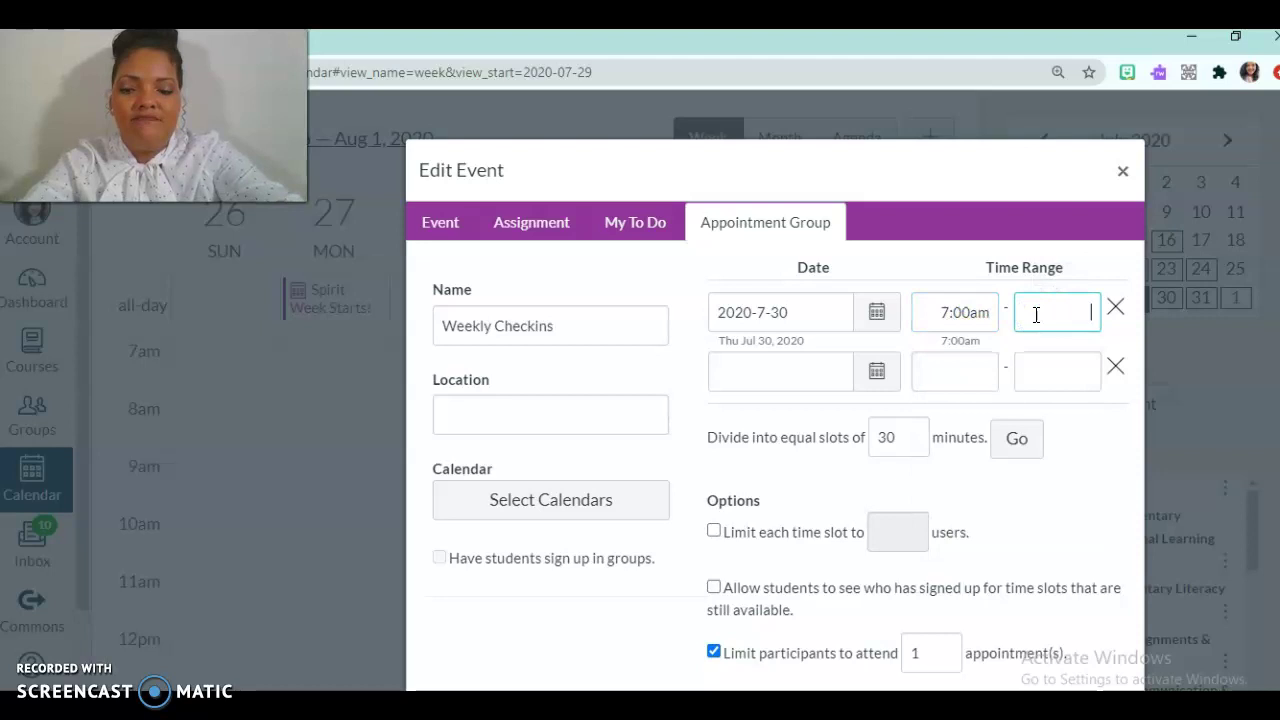
text(9:00am)
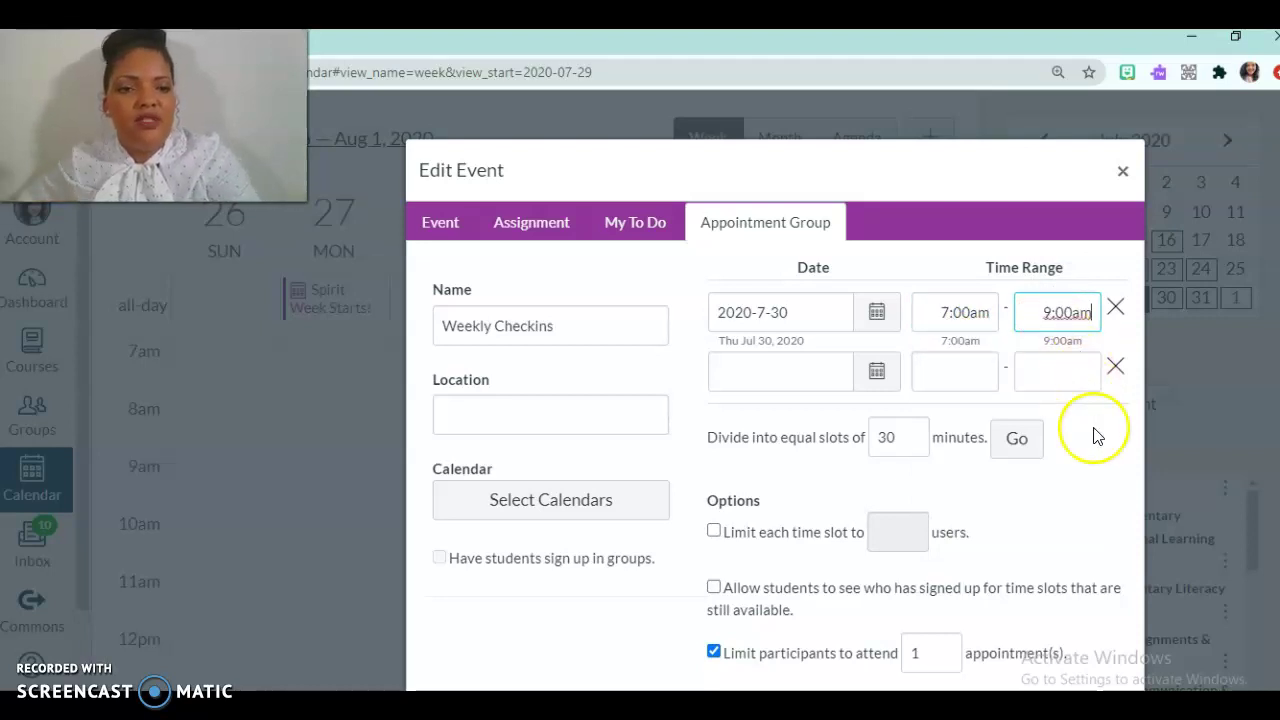
click(1099, 456)
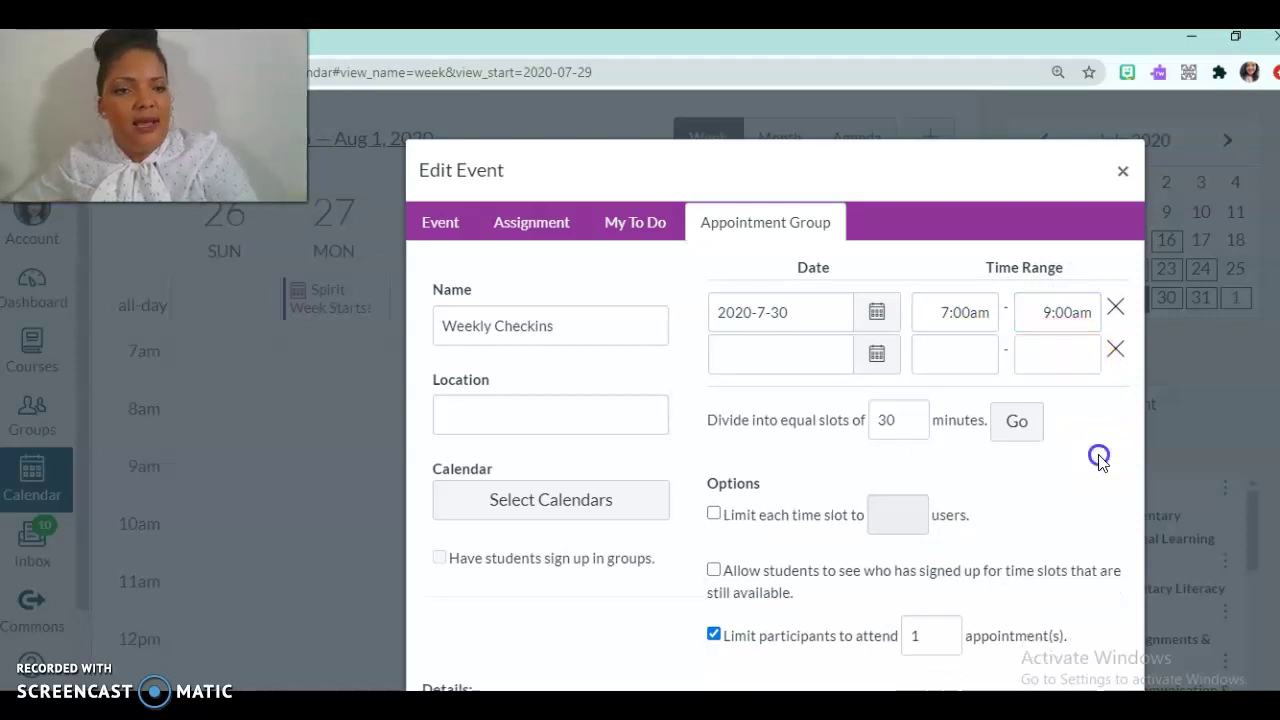
Divide the appointment group's time range into equal 15-minute slots and review the generated slots.
scroll(1137, 380, down, 1)
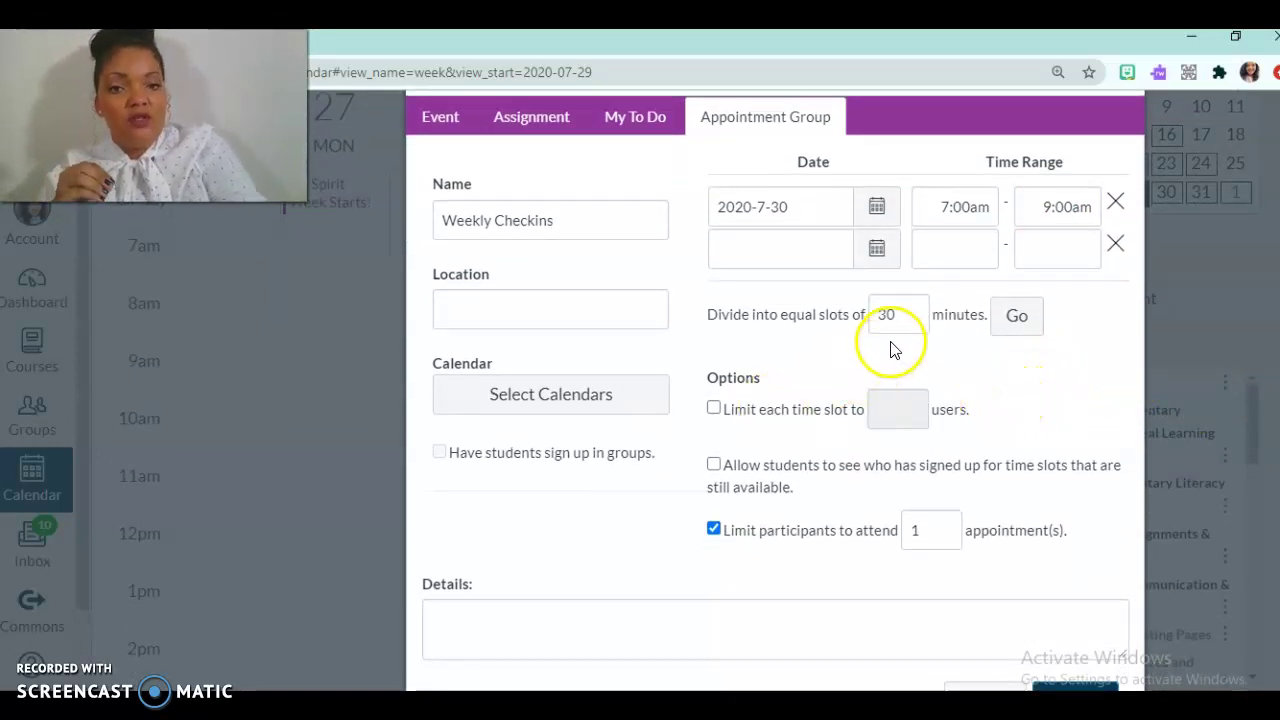
click(913, 321)
click(913, 321)
click(913, 321)
click(913, 321)
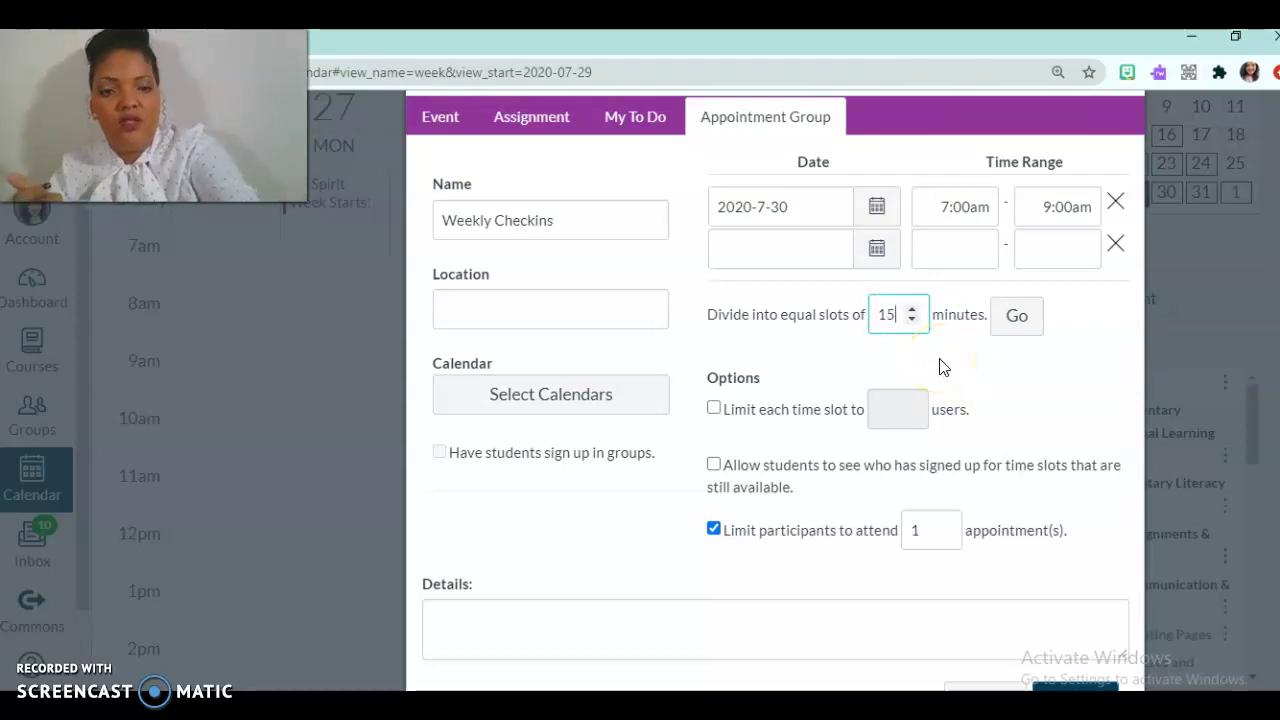
click(961, 377)
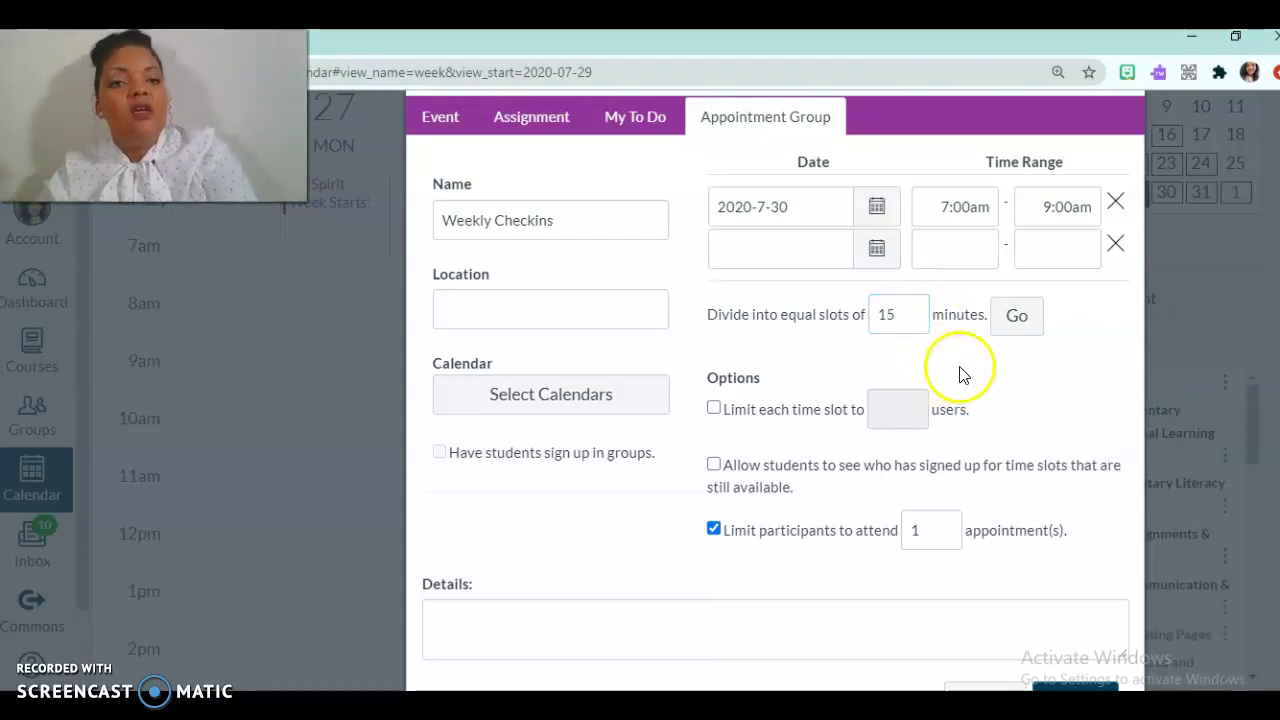
click(963, 372)
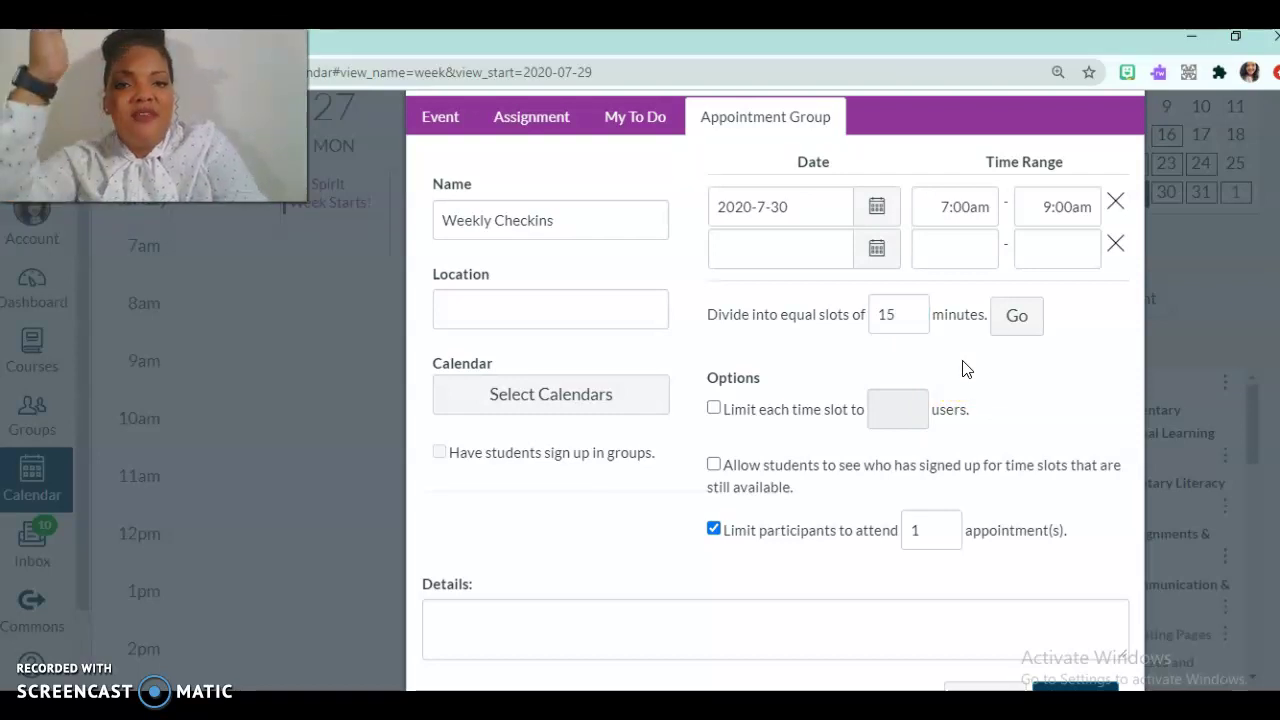
click(1017, 314)
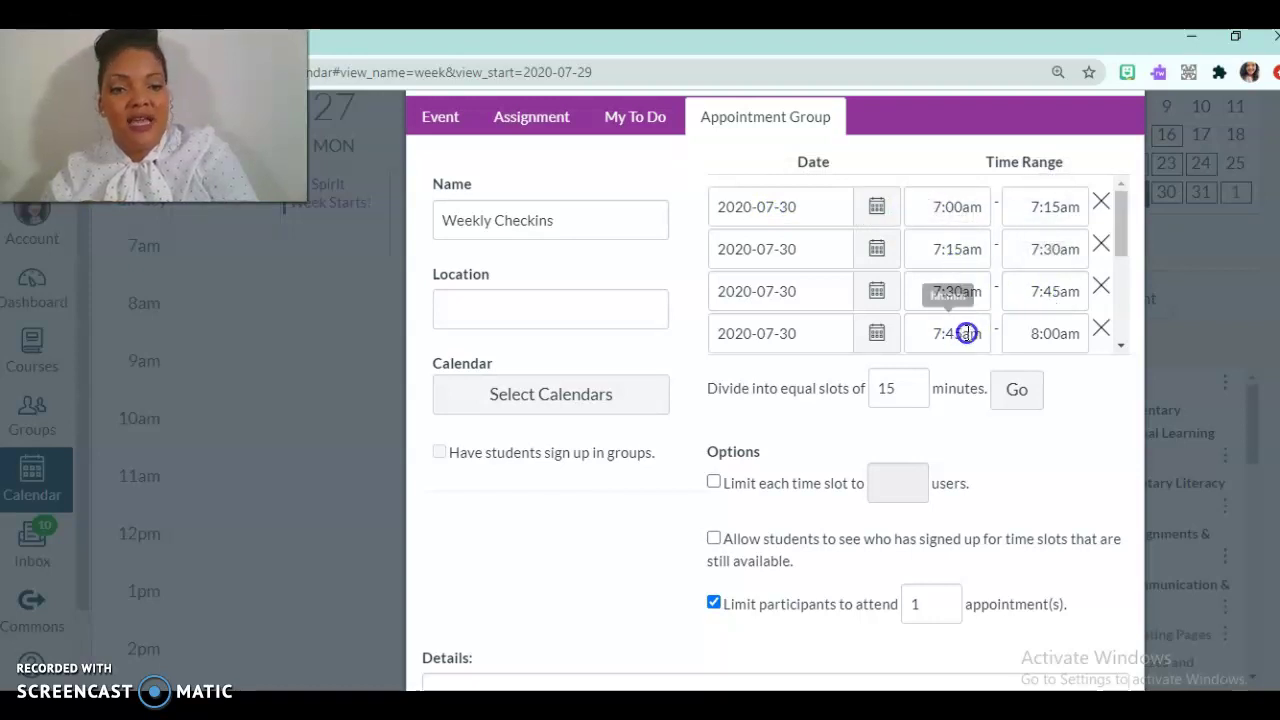
drag(1118, 239, 1124, 345)
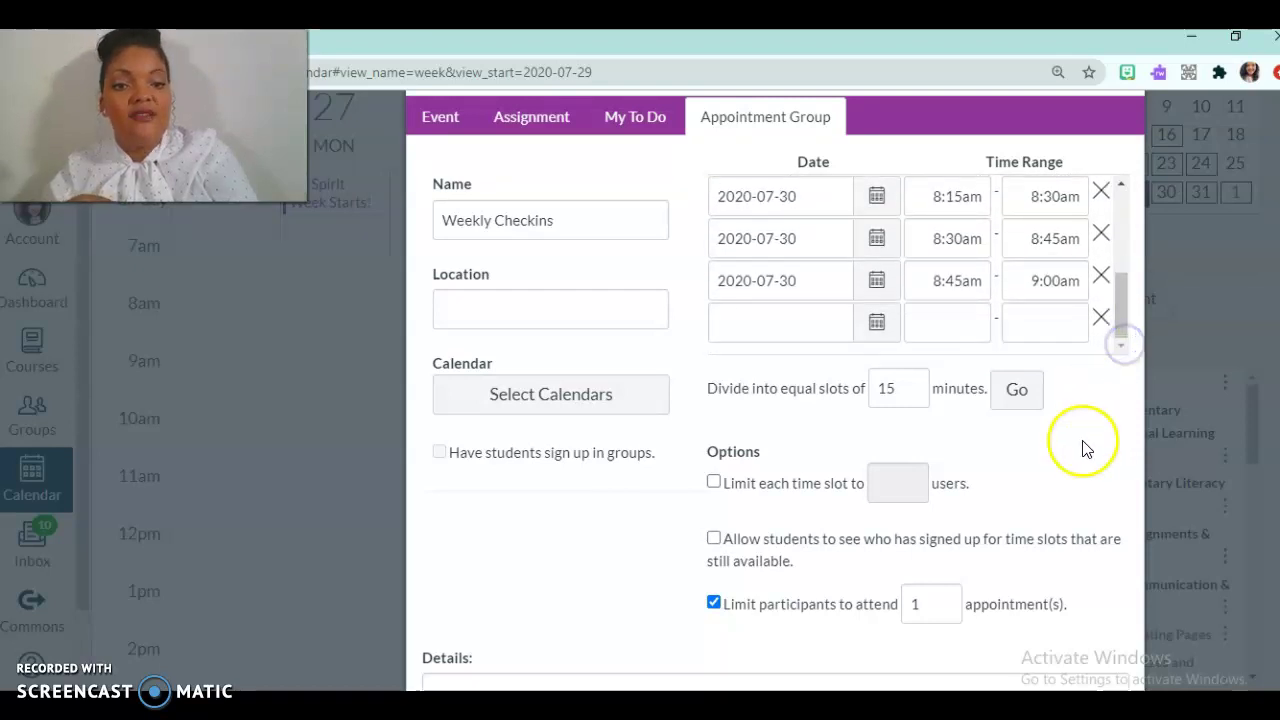
Limit each time slot to 5 users and allow students to see who has signed up for available slots.
click(714, 486)
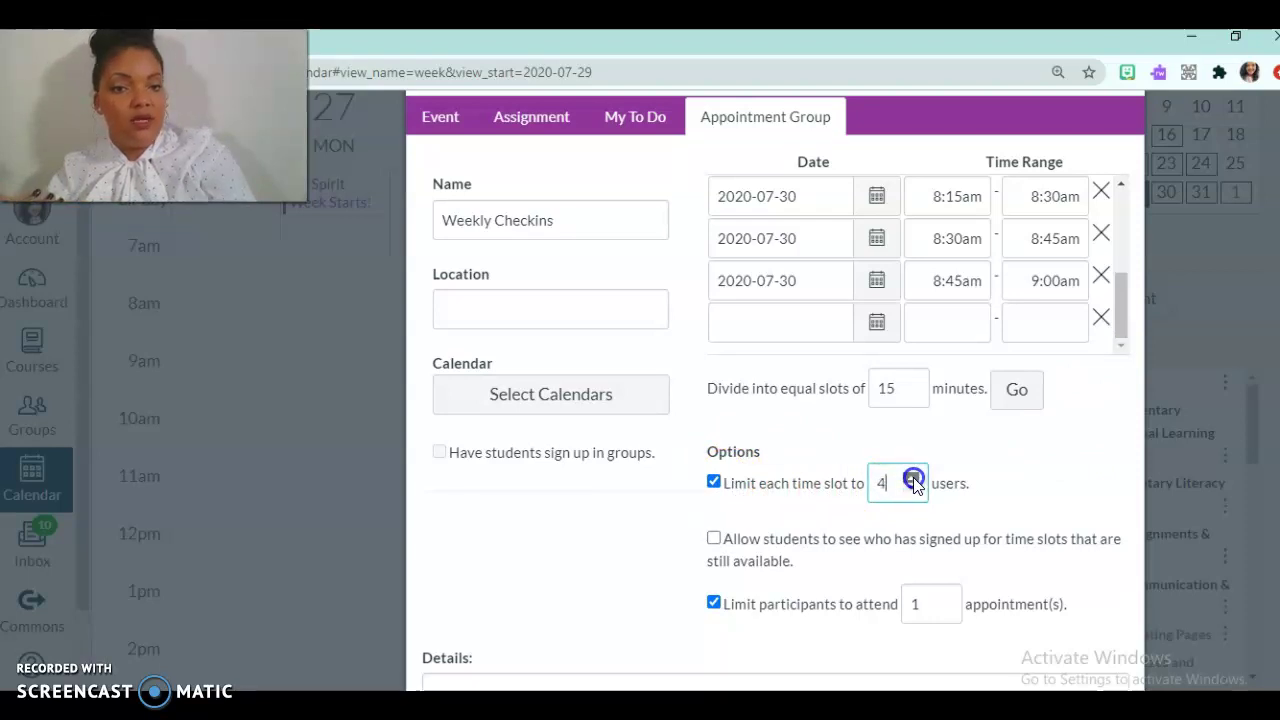
click(912, 479)
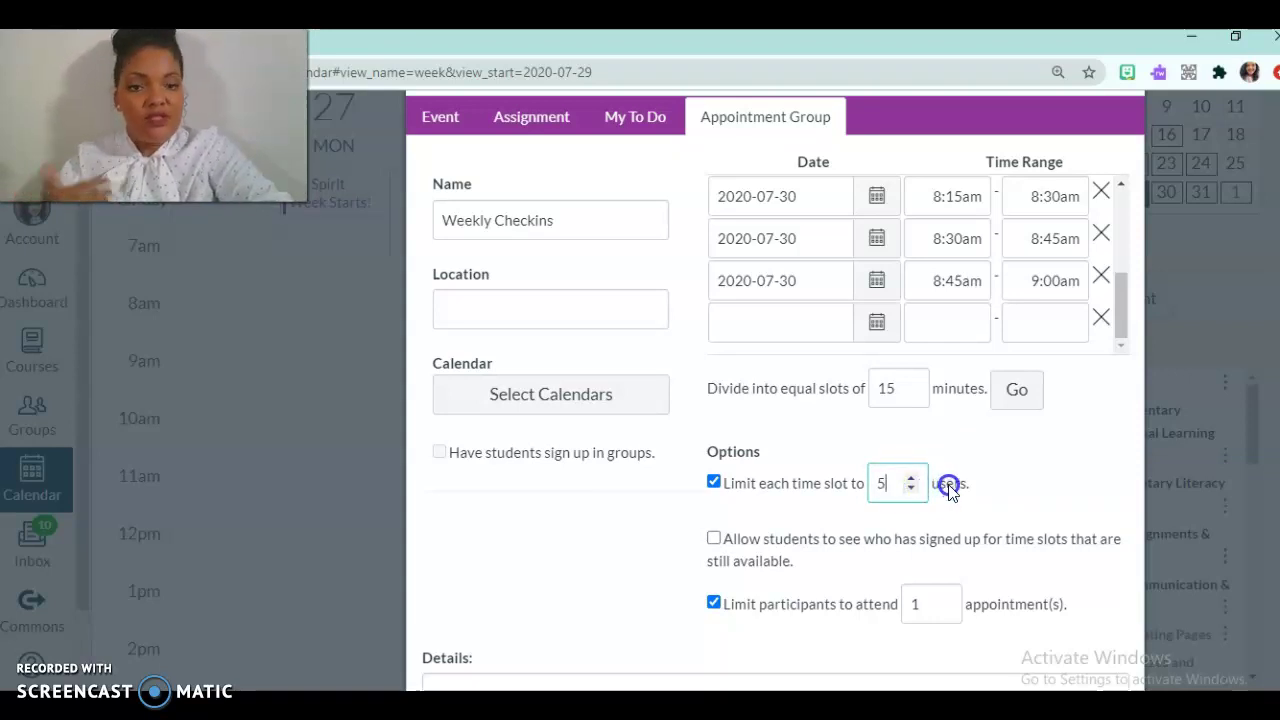
click(713, 538)
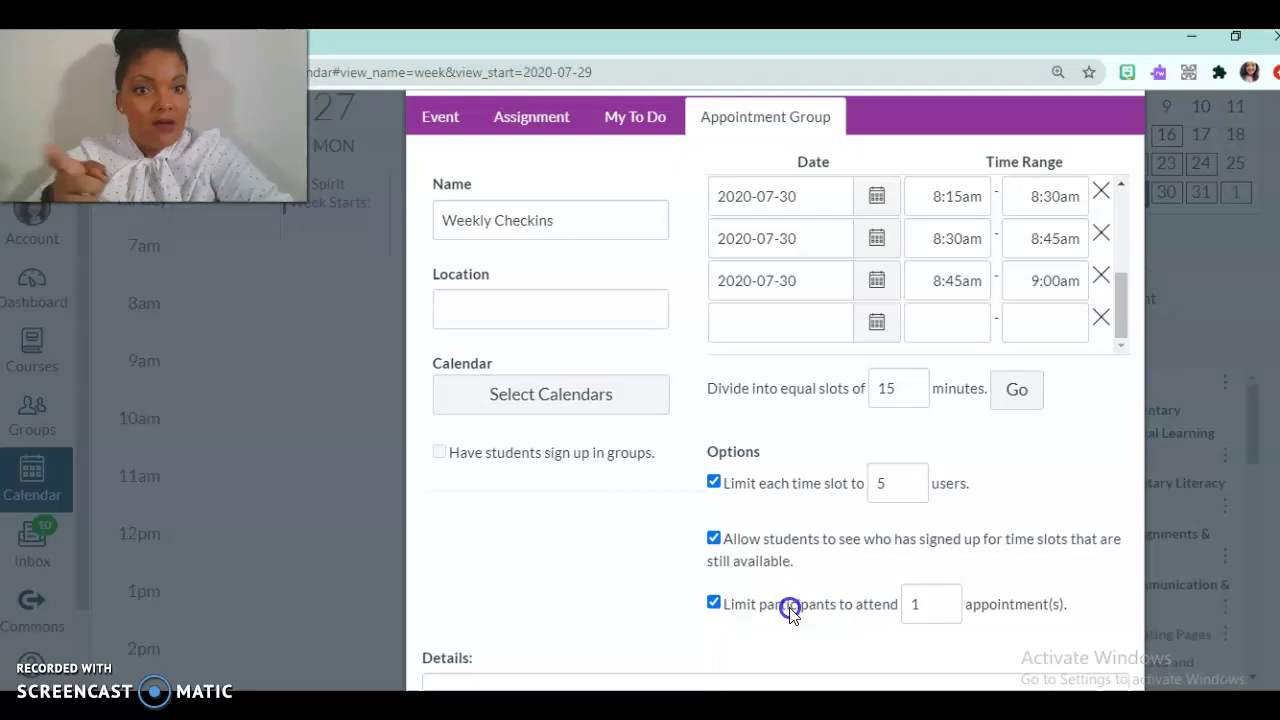
Assign the Weekly Checkins appointment group to the Canvas PD Sandbox calendar.
click(630, 400)
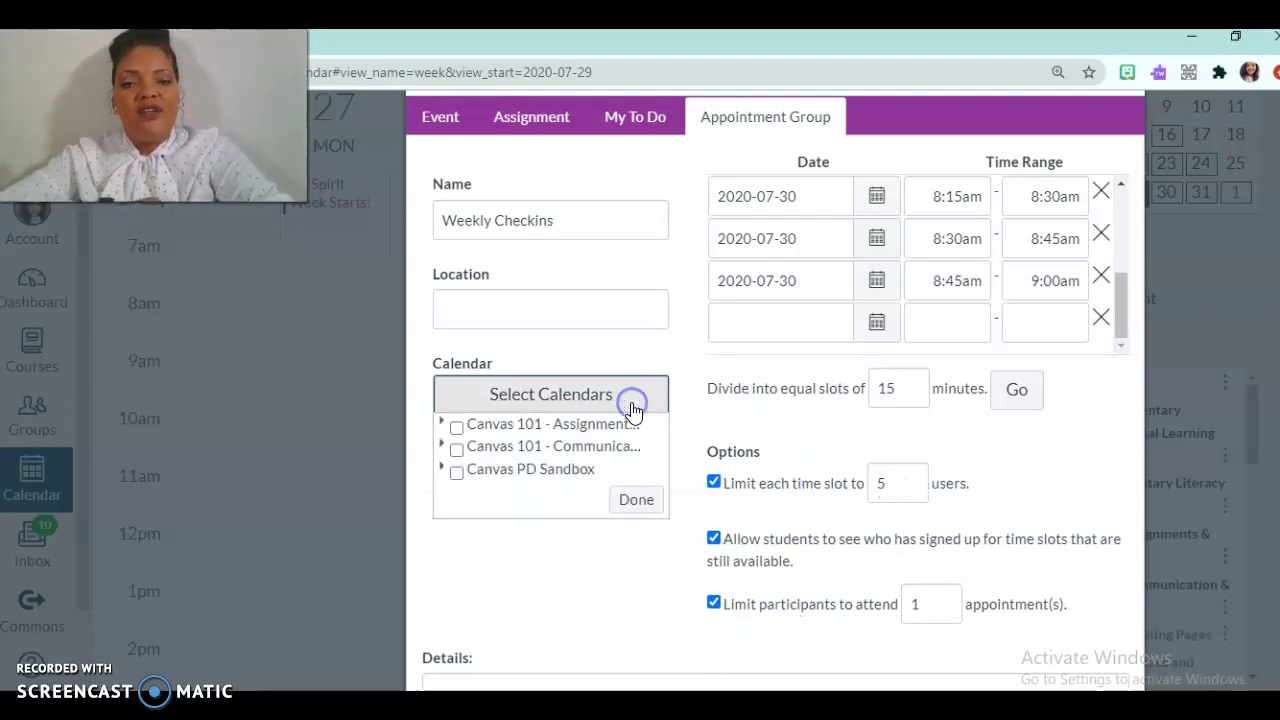
click(456, 472)
click(633, 500)
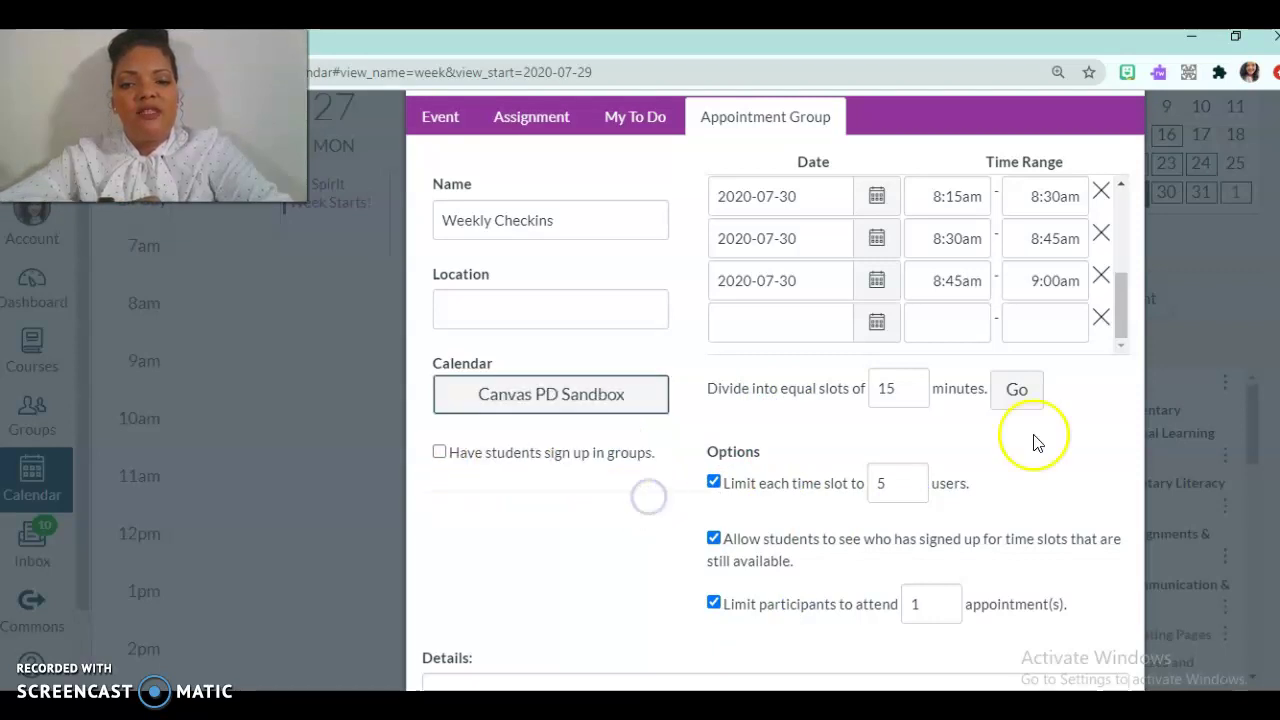
Enter the details "Please be prepared to discuss your final project." and publish the appointment group.
scroll(775, 400, down, 2)
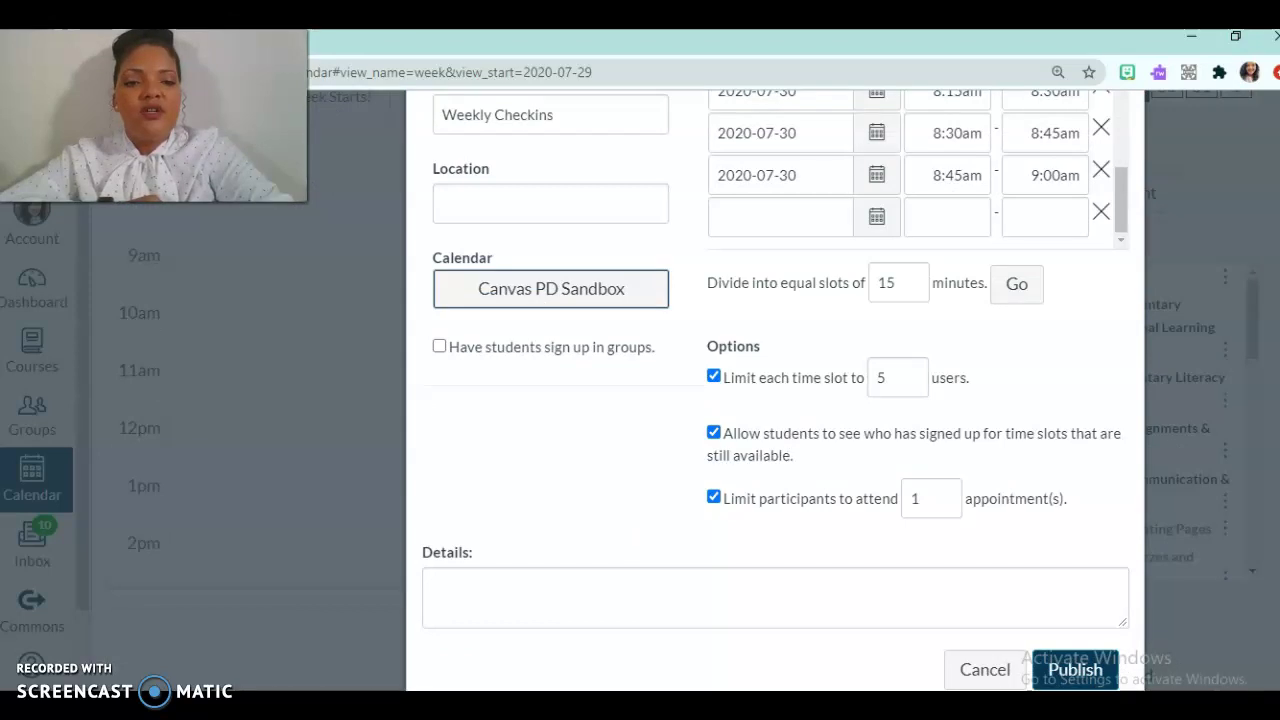
click(949, 598)
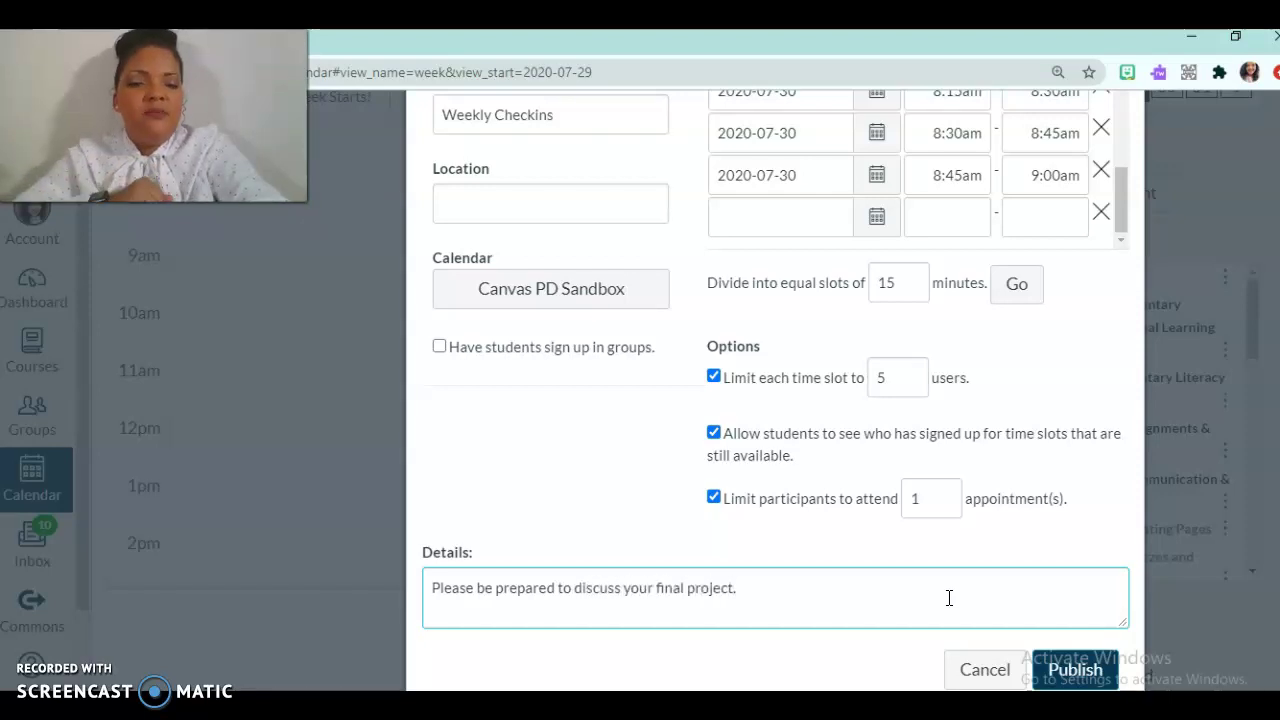
click(1076, 672)
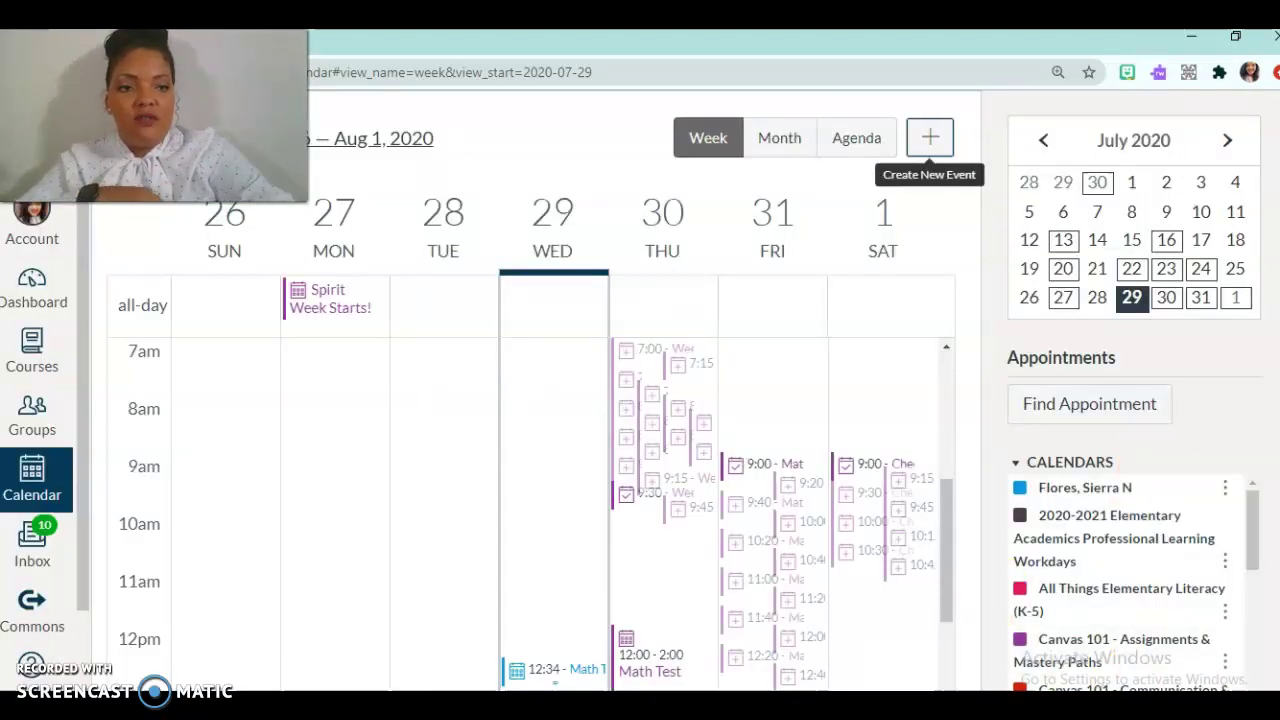
Review the published appointment slots in the week view and in the agenda list for Thursday, July 30.
scroll(930, 137, down, 1)
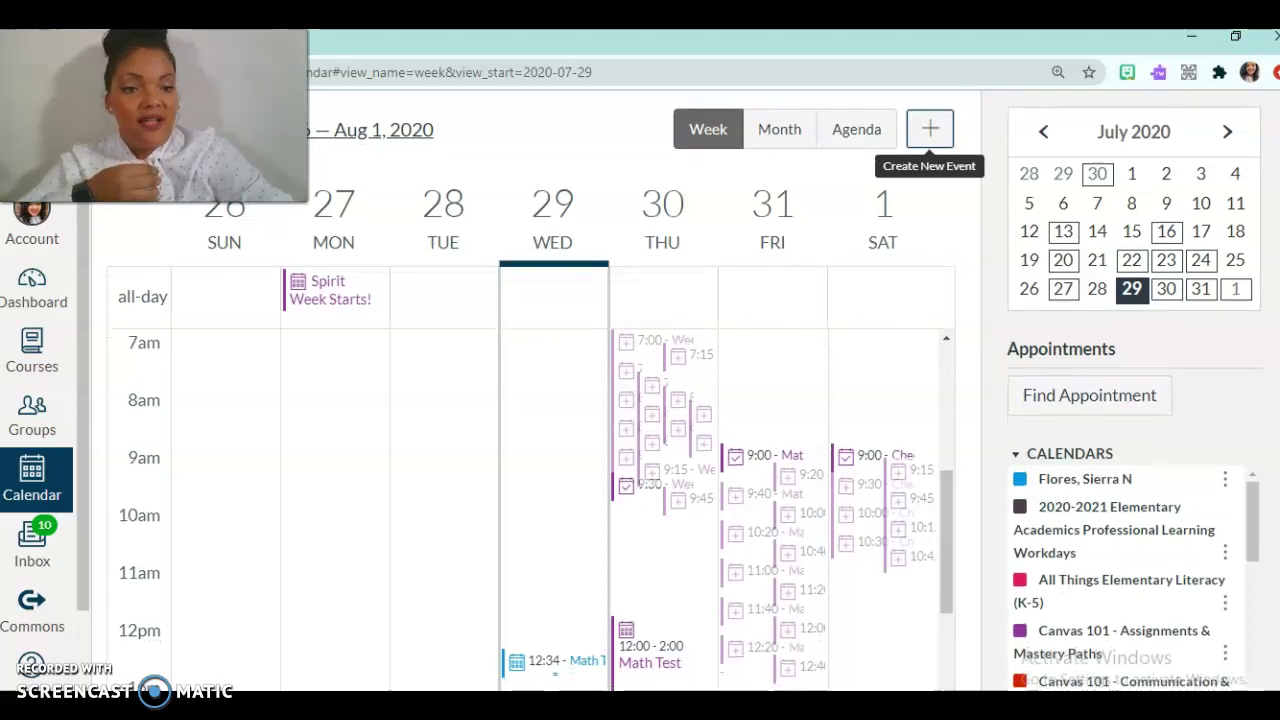
scroll(930, 130, down, 1)
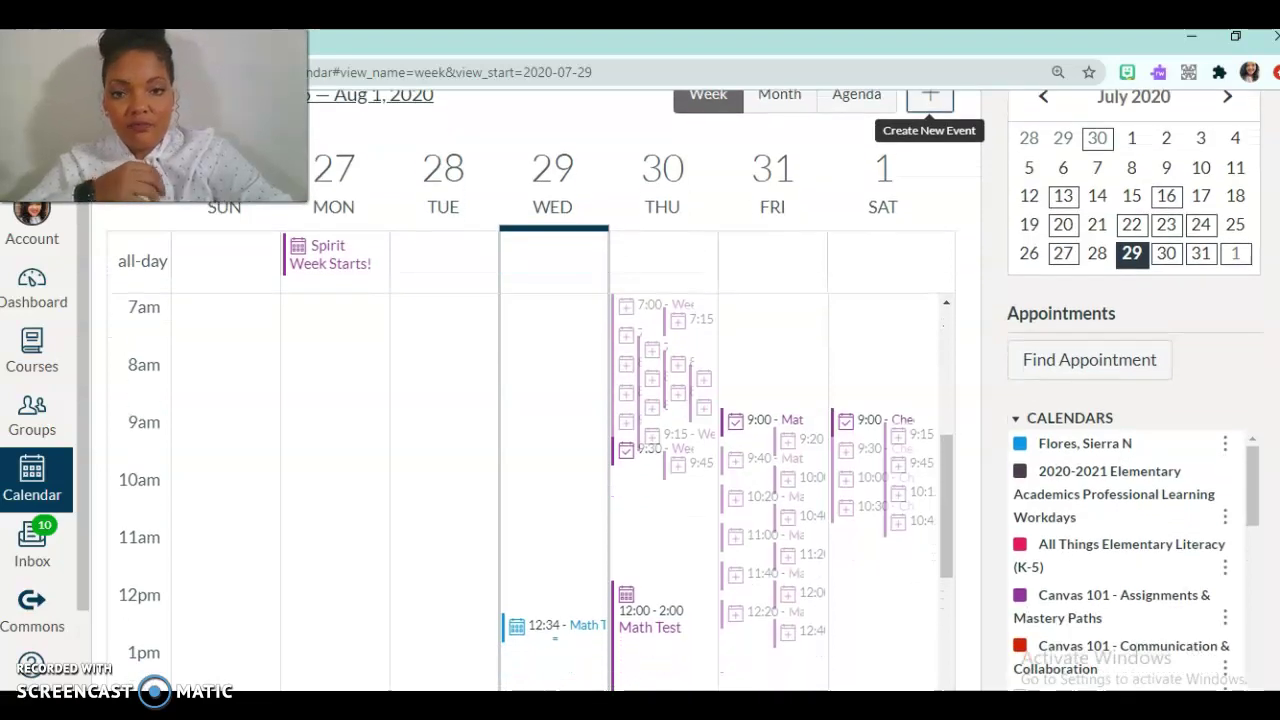
scroll(930, 100, up, 1)
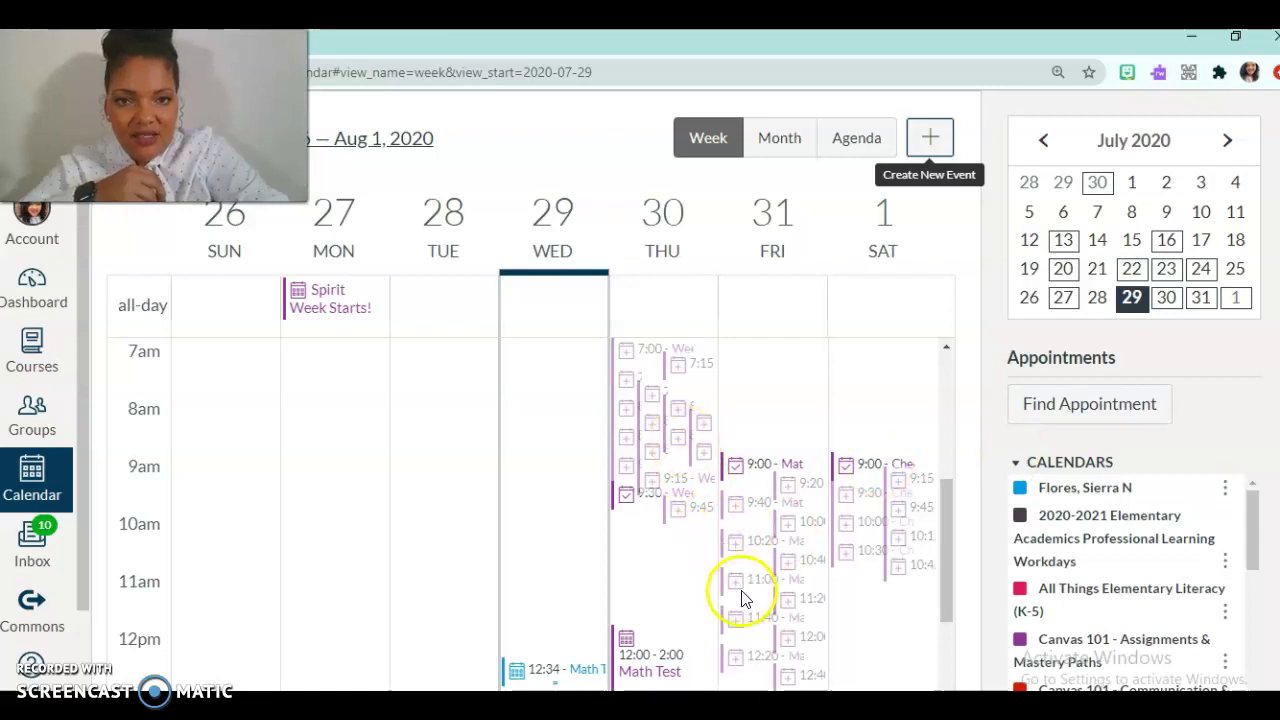
click(843, 145)
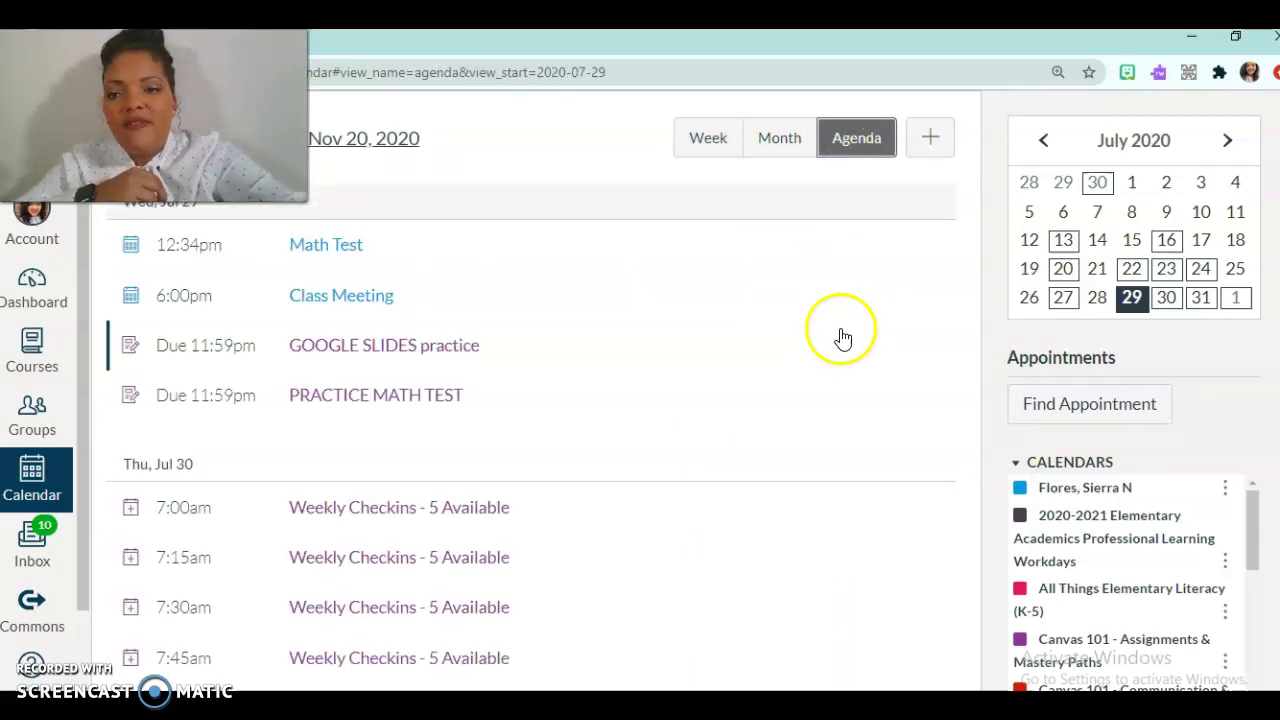
scroll(840, 330, down, 3)
scroll(840, 330, down, 3)
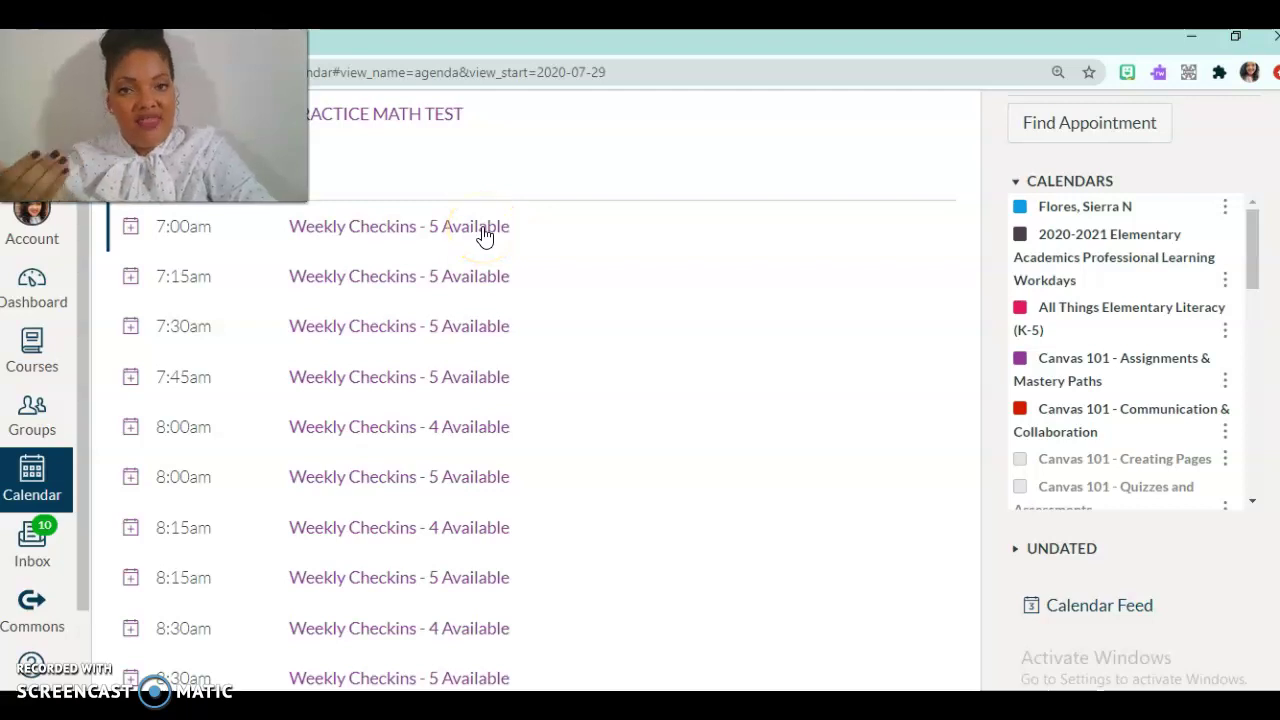
Open the 7:00am Weekly Checkins slot on July 30 and reserve it without a comment.
click(478, 228)
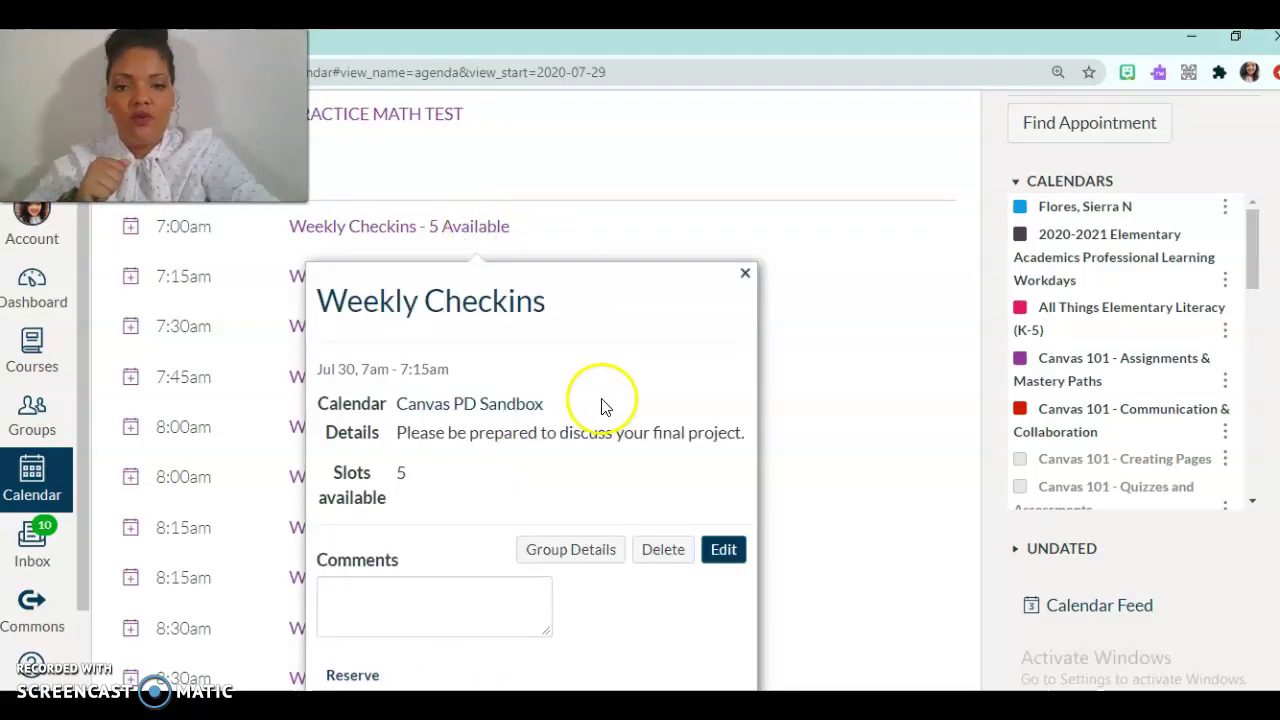
scroll(600, 400, down, 2)
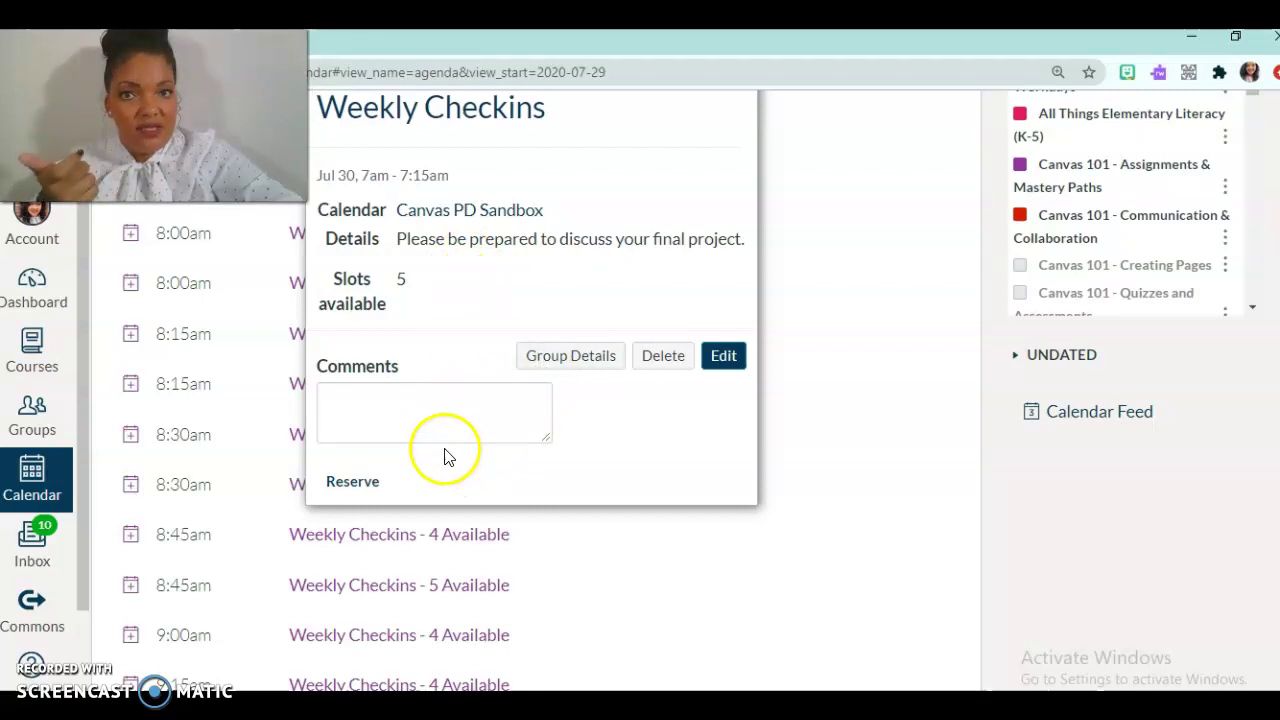
click(363, 482)
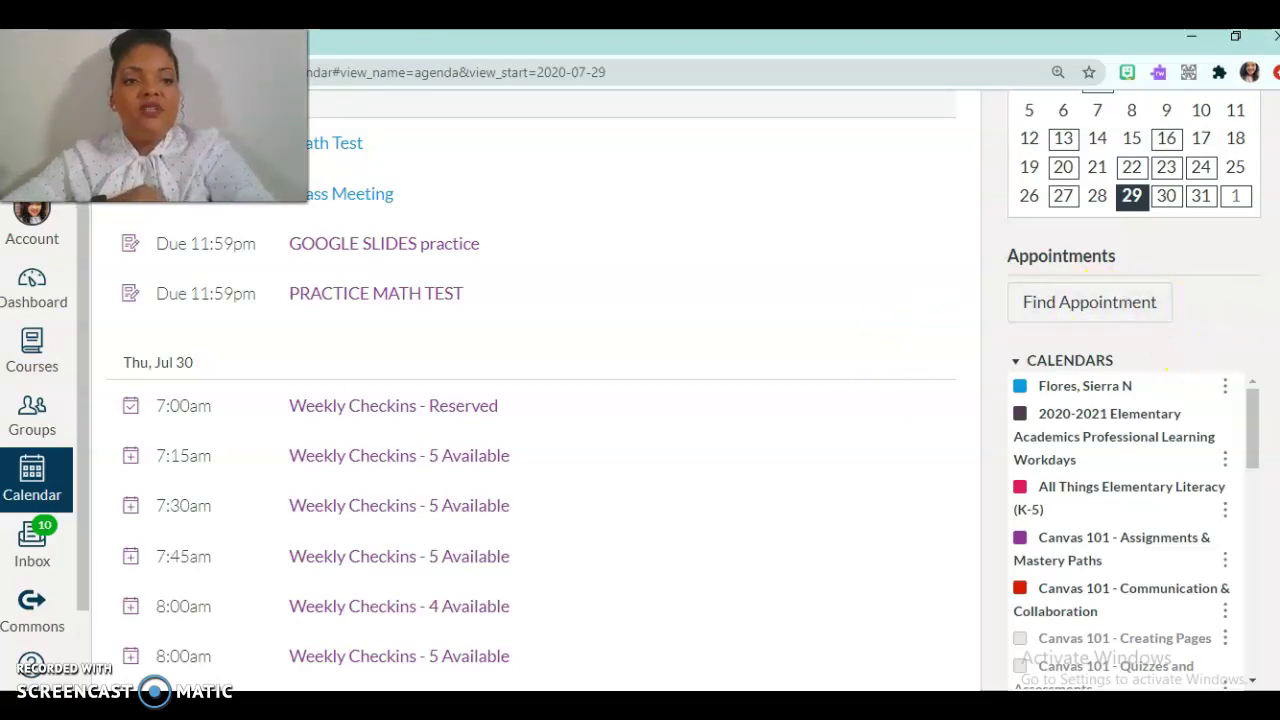
Find the available appointments for the Canvas PD Sandbox course and look through the agenda list.
scroll(1120, 370, up, 1)
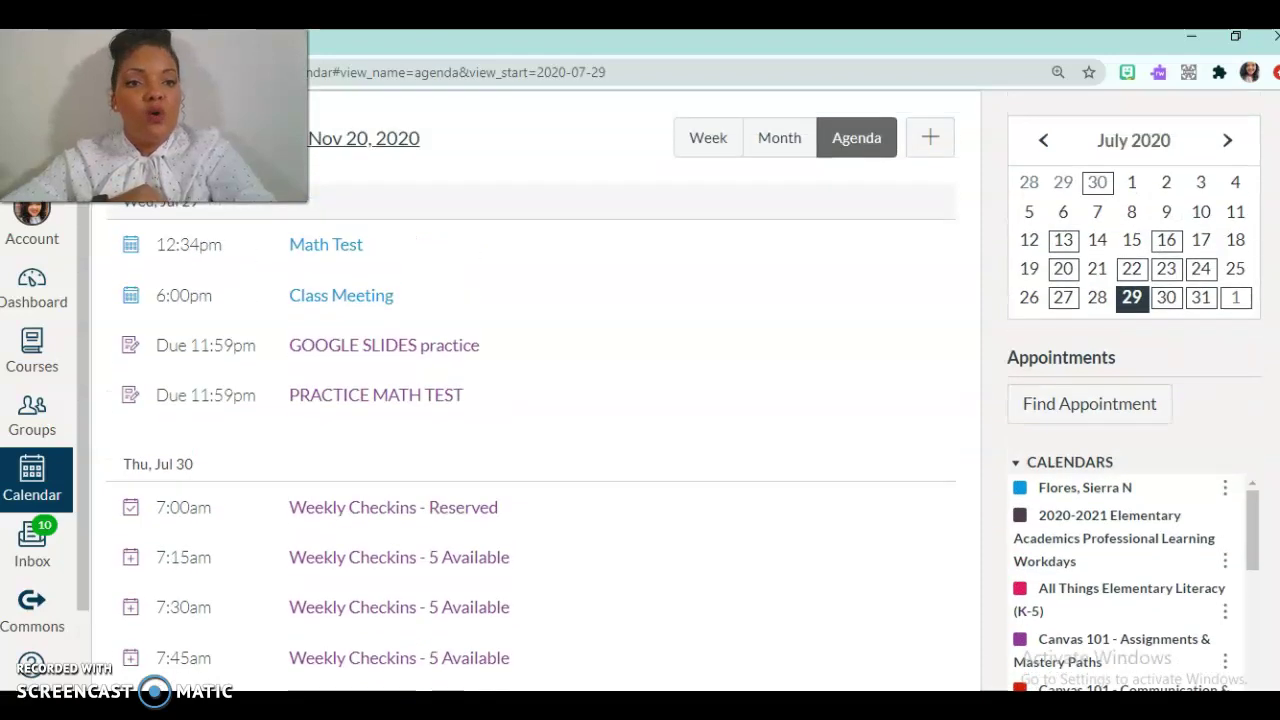
click(1105, 415)
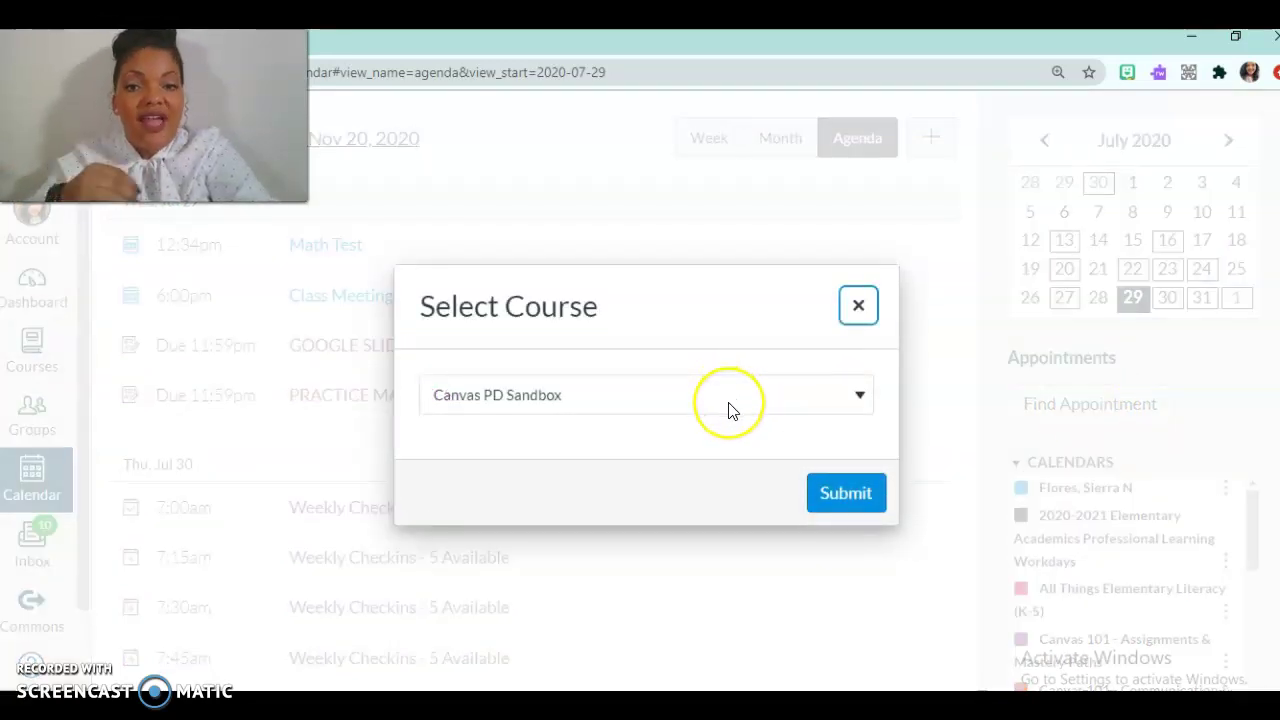
click(728, 402)
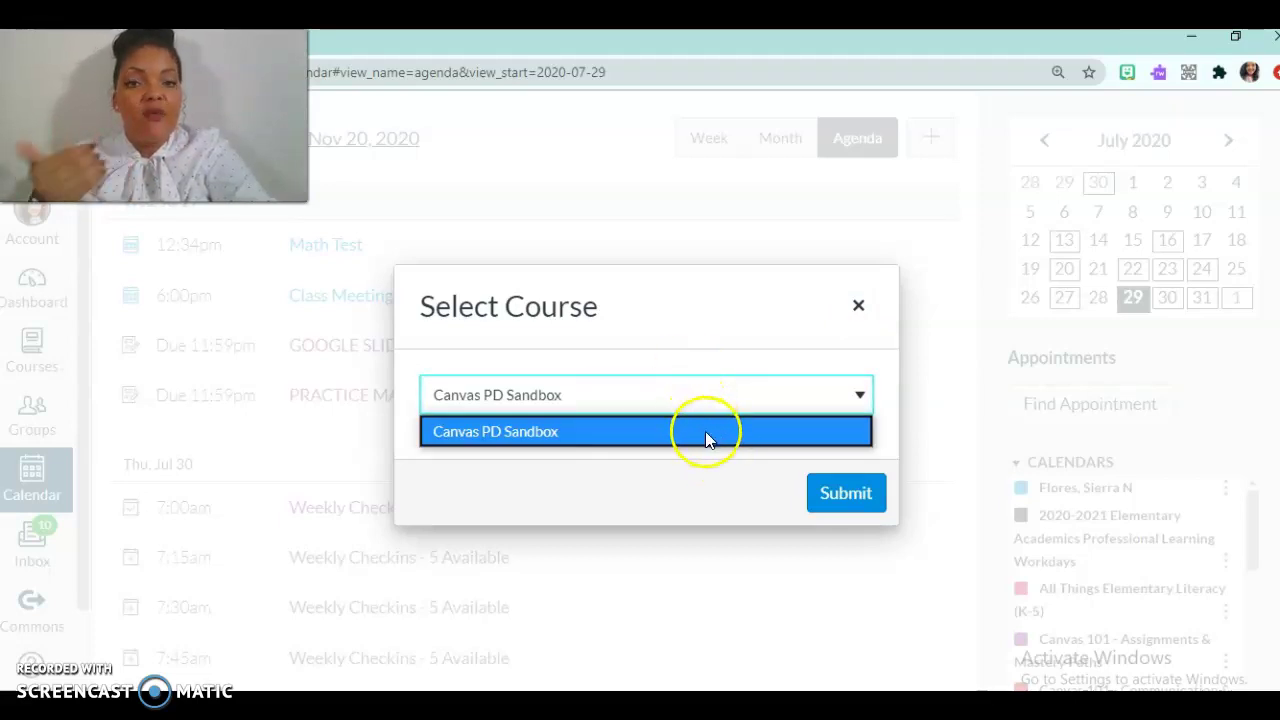
click(767, 437)
click(829, 491)
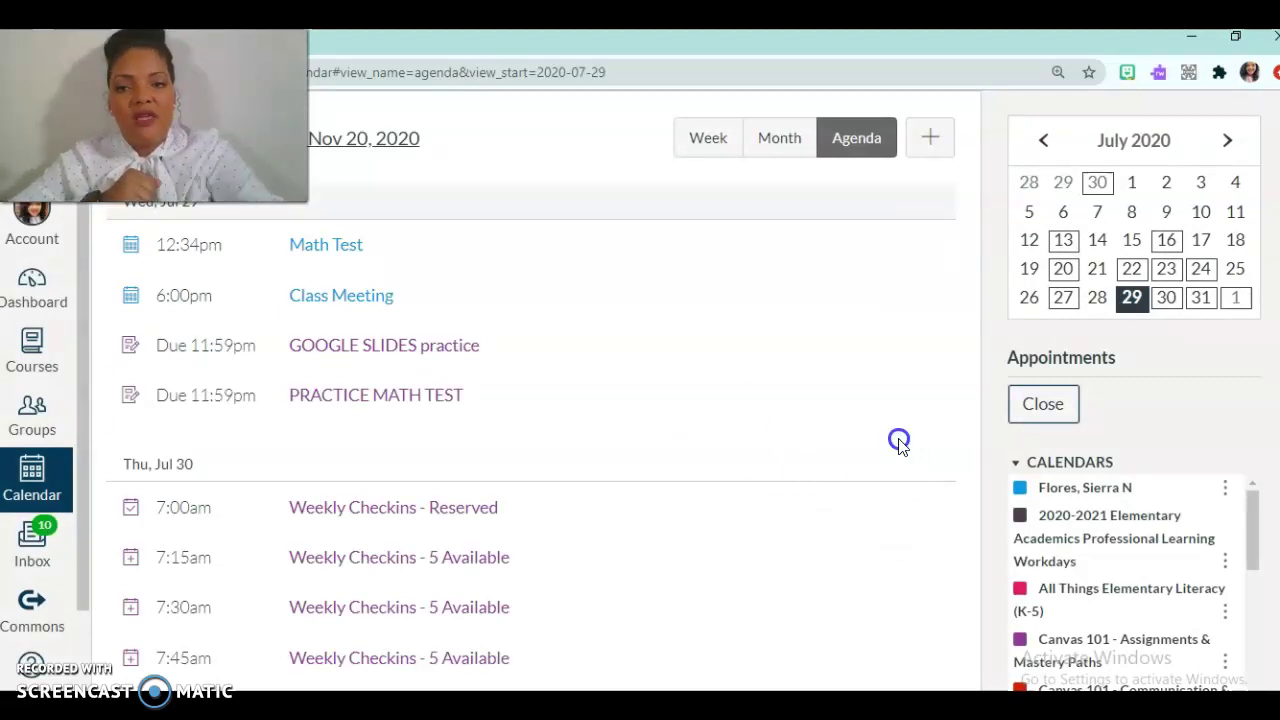
scroll(898, 438, down, 3)
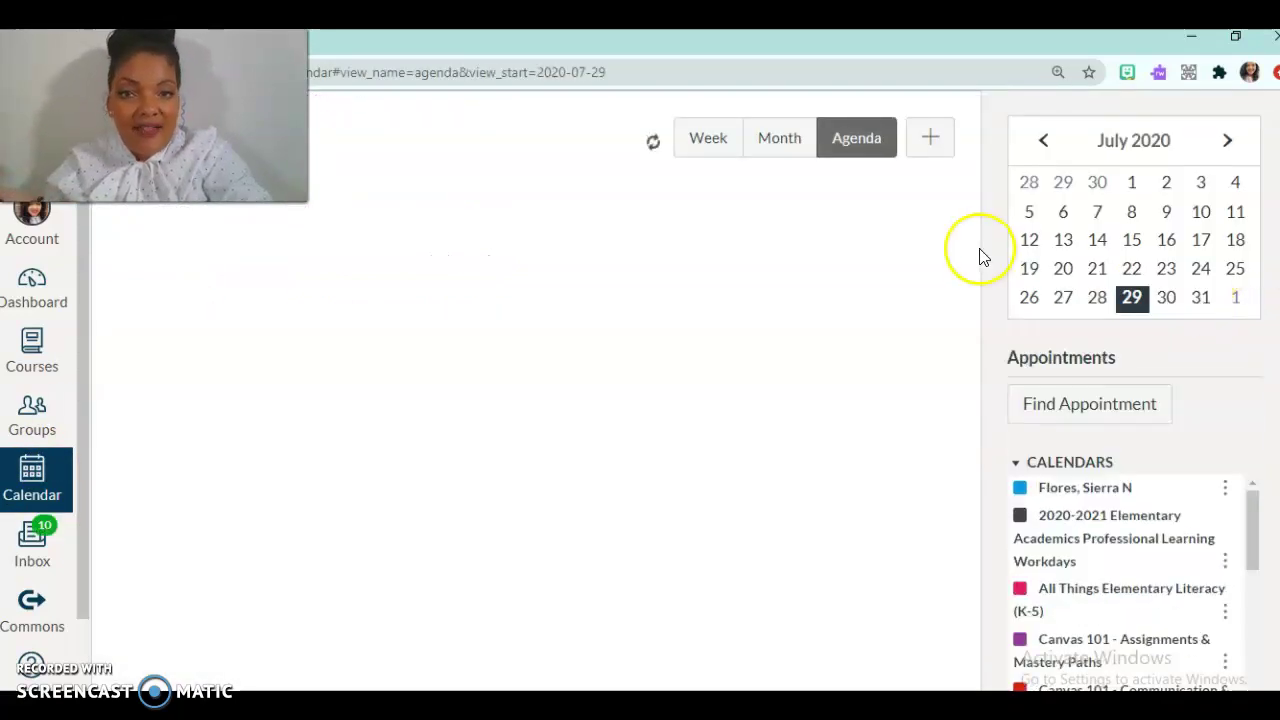
Leave the appointment finder and show the calendar in month view.
click(789, 140)
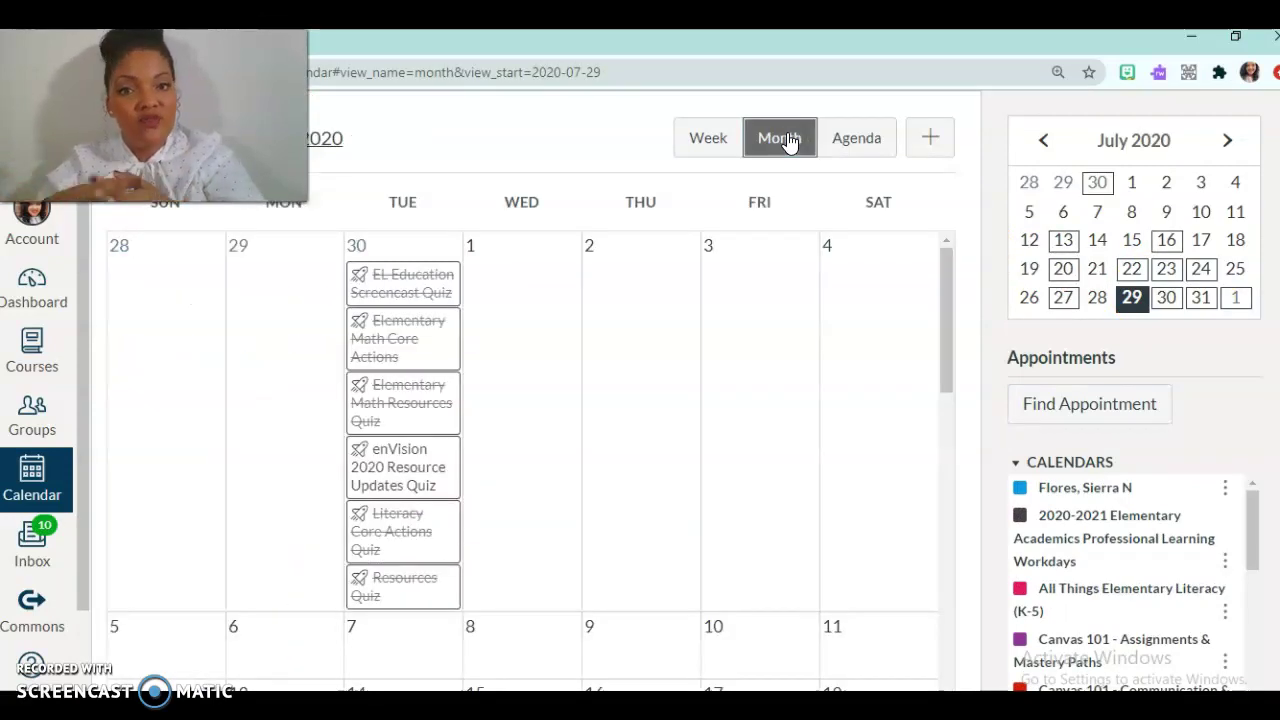